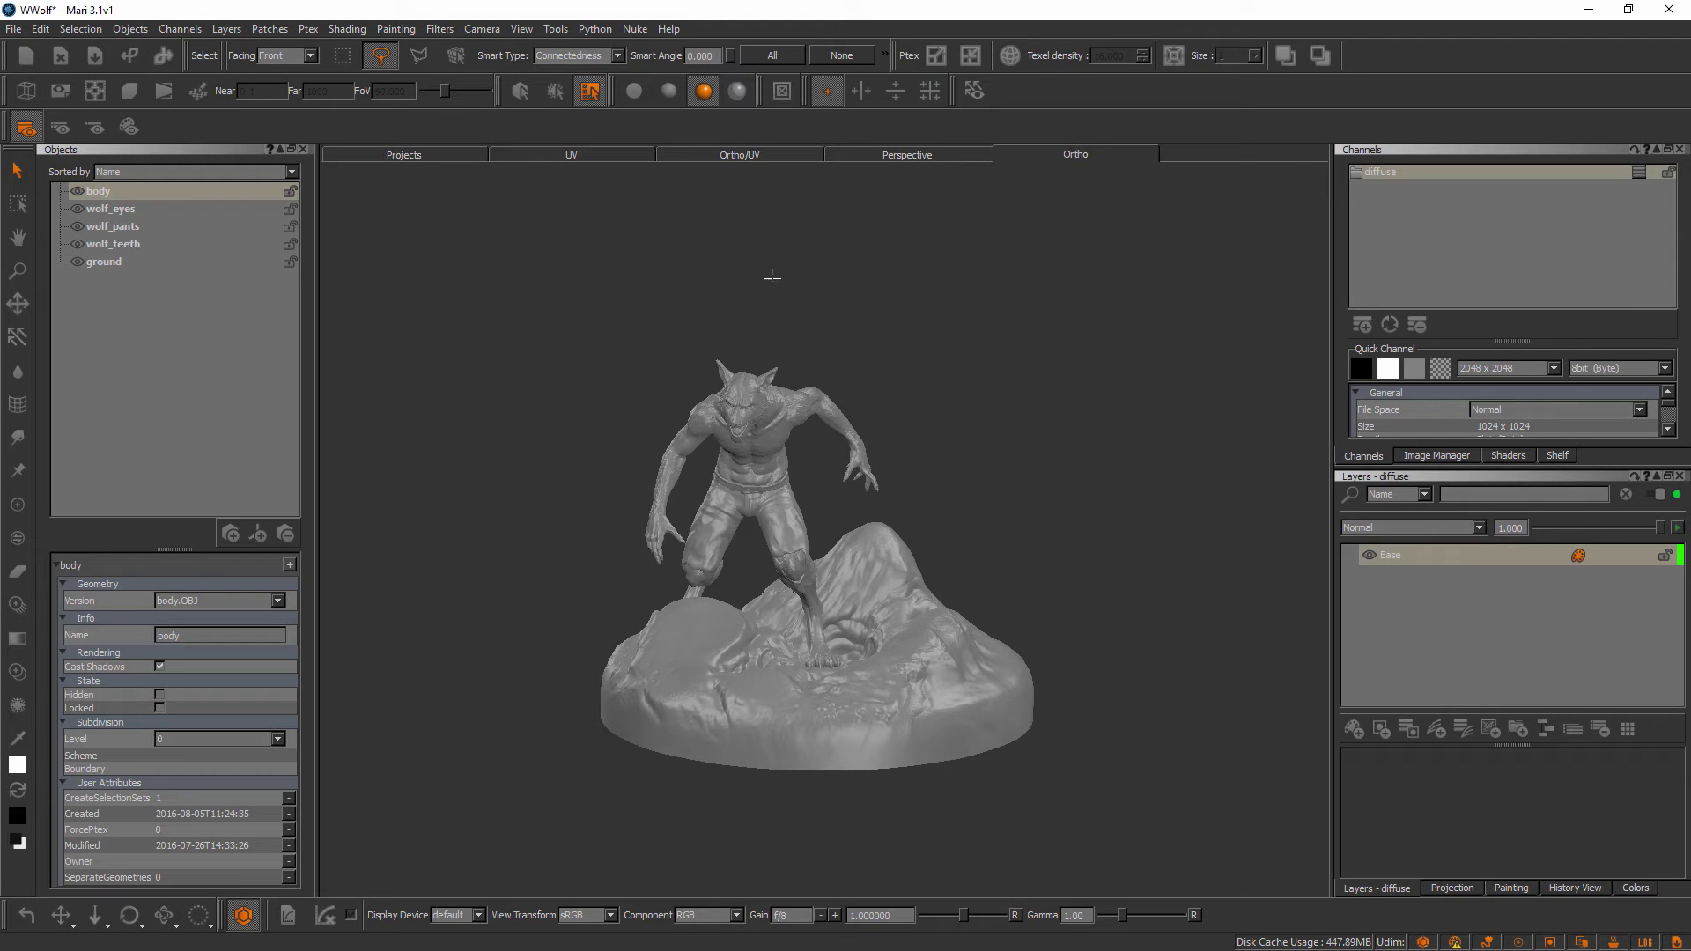
# Check which channels the body, wolf_eyes and ground objects have, finishing with the body object active
pyautogui.moveTo(868, 533); pyautogui.dragTo(984, 535, button='right')
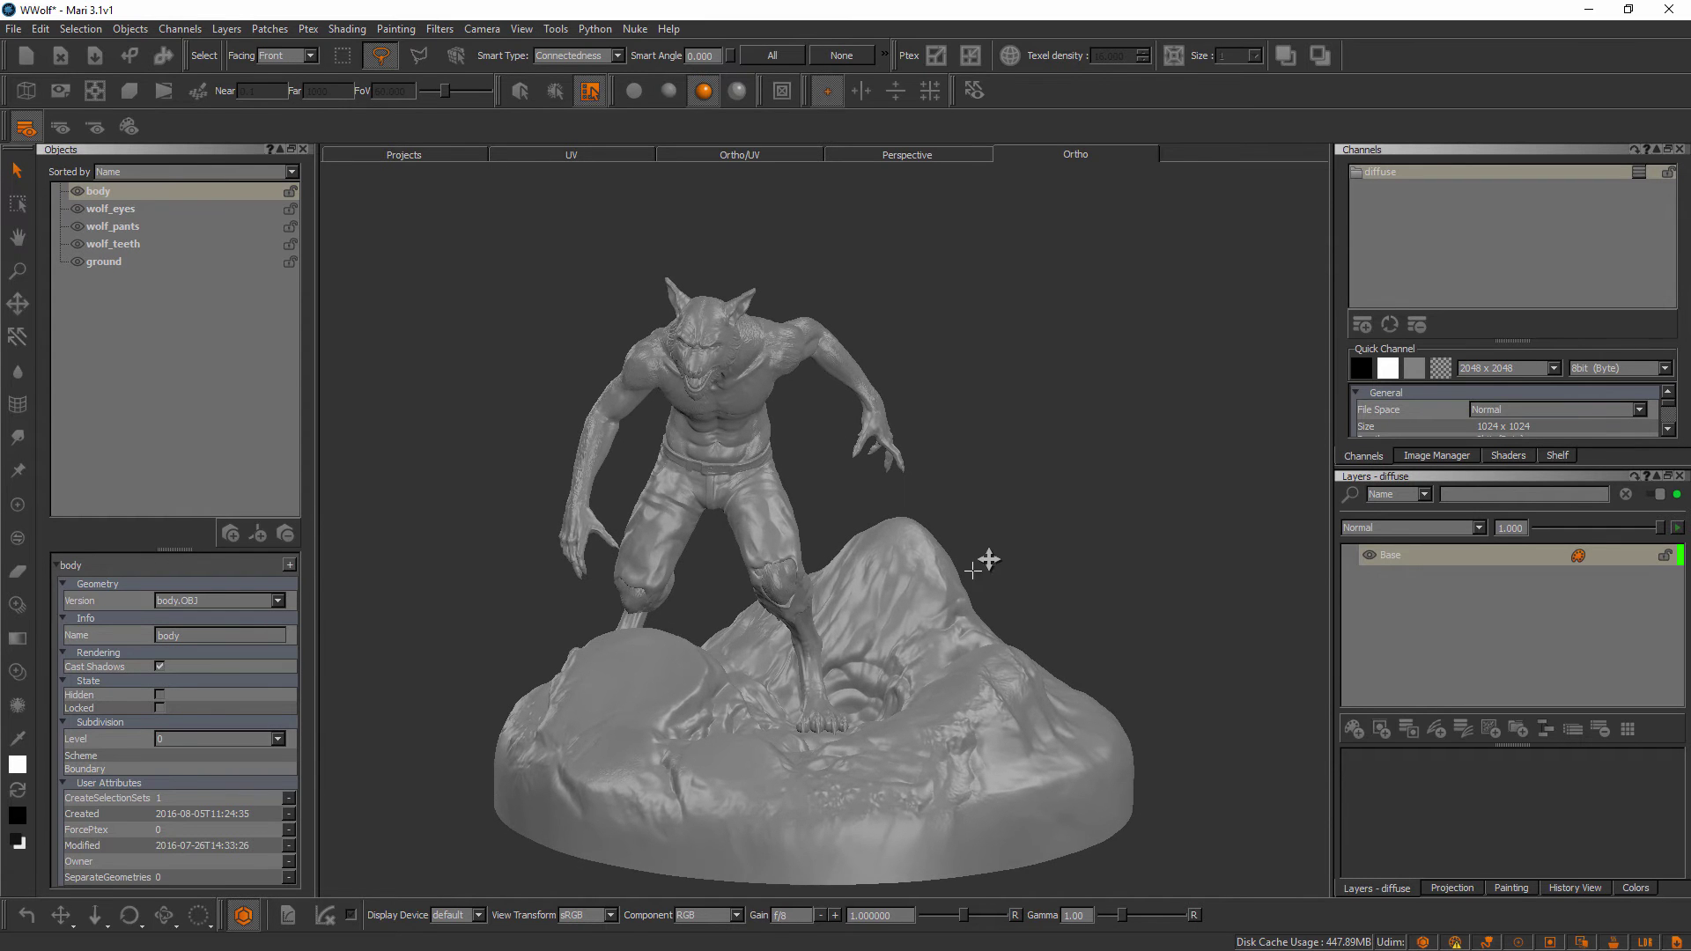
pyautogui.moveTo(989, 559); pyautogui.dragTo(1004, 514, button='middle')
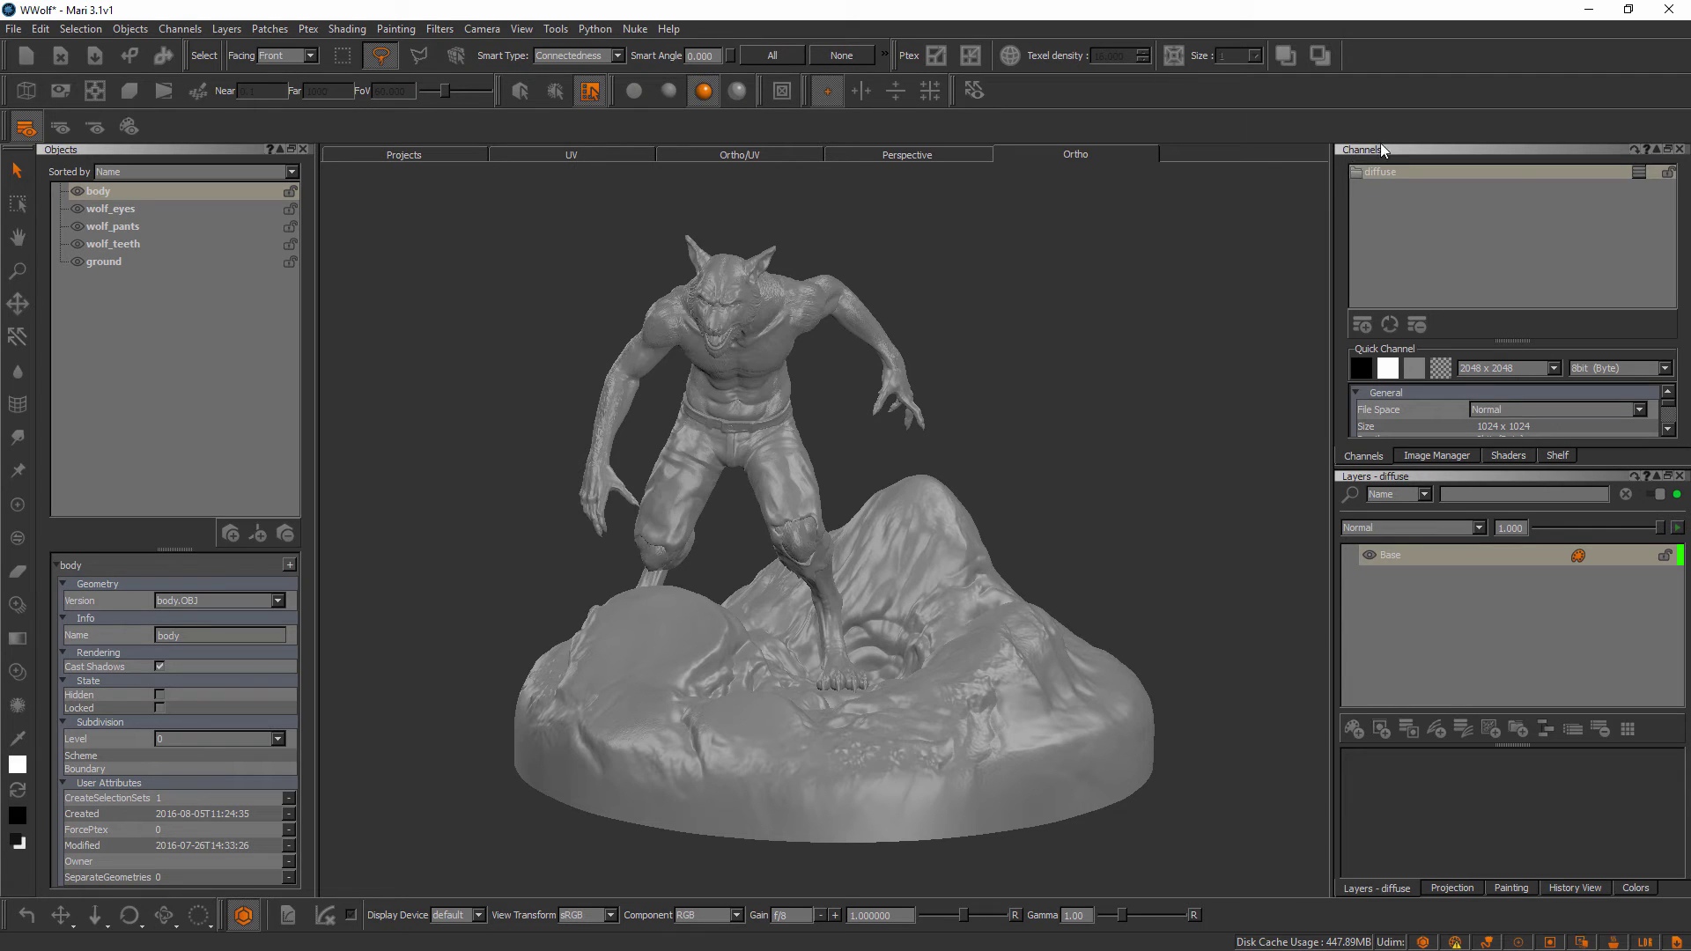
pyautogui.click(1411, 173)
pyautogui.hotkey('ctrl', 'd')
pyautogui.click(160, 210)
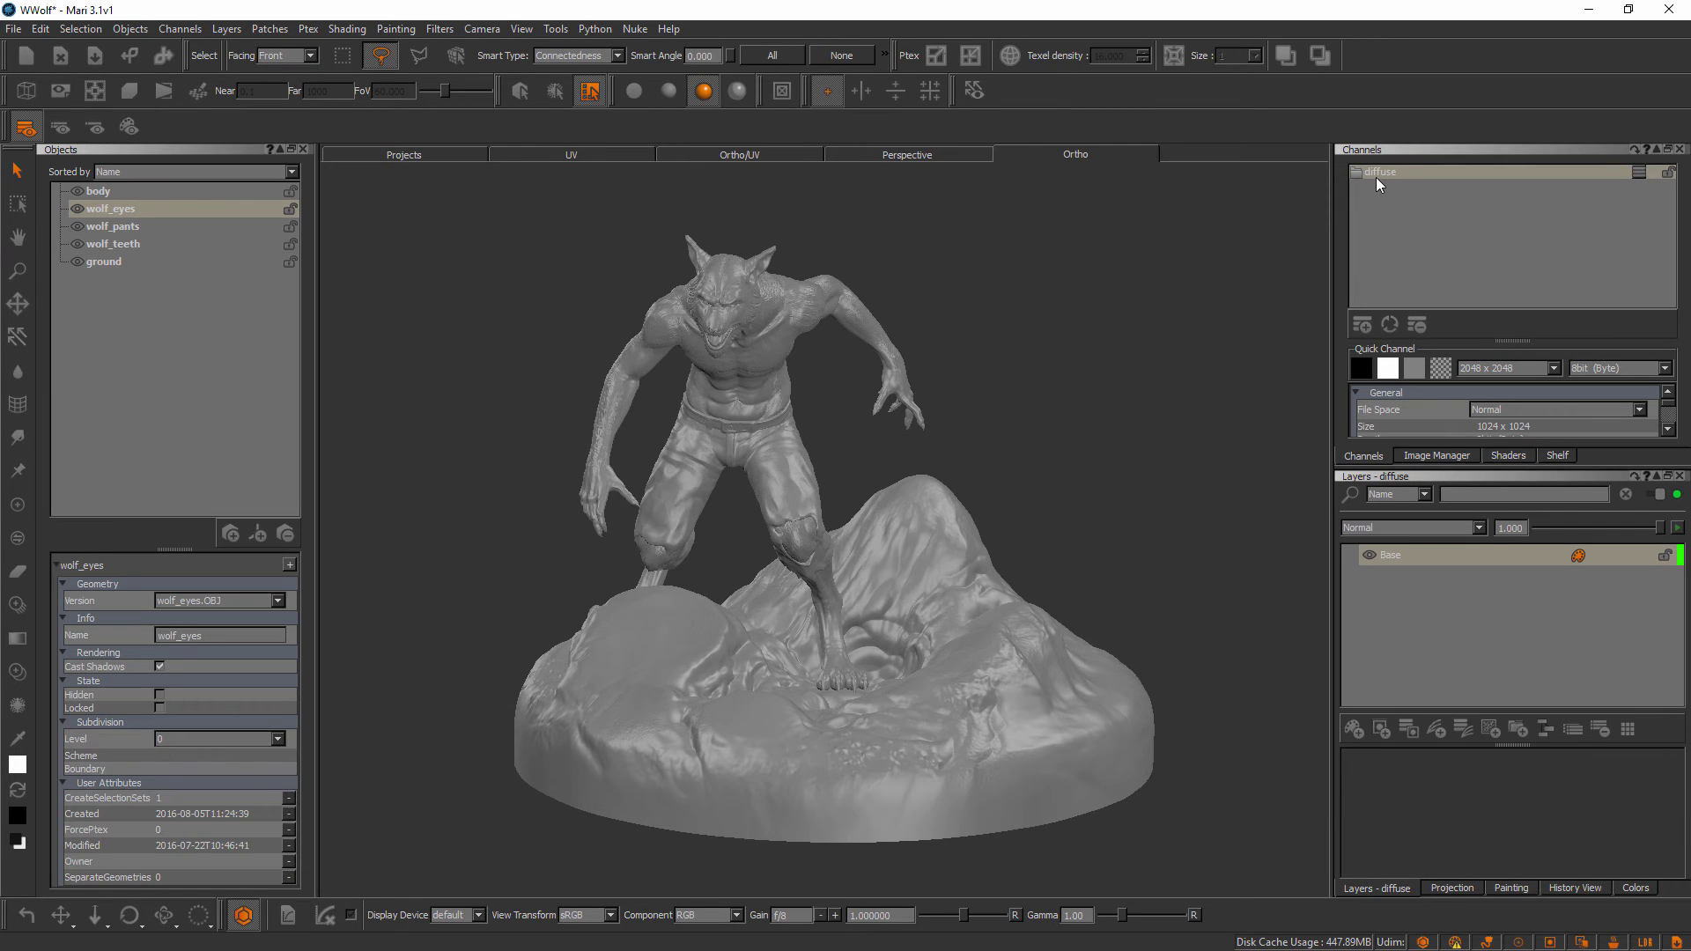
pyautogui.click(153, 261)
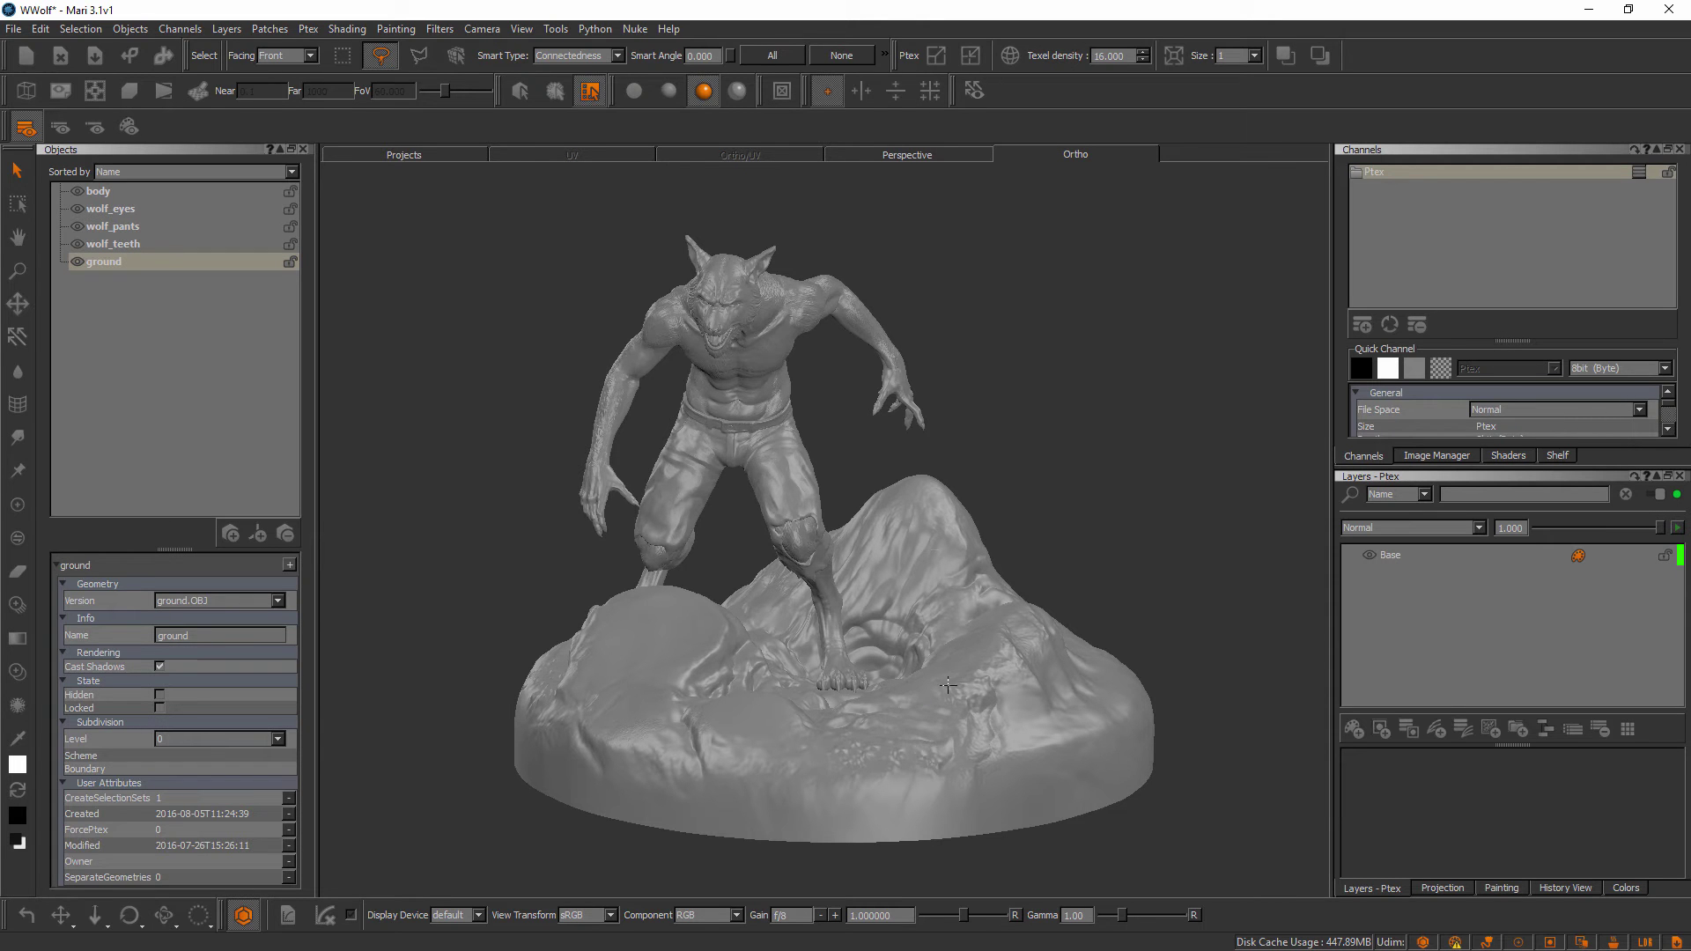
pyautogui.click(1387, 172)
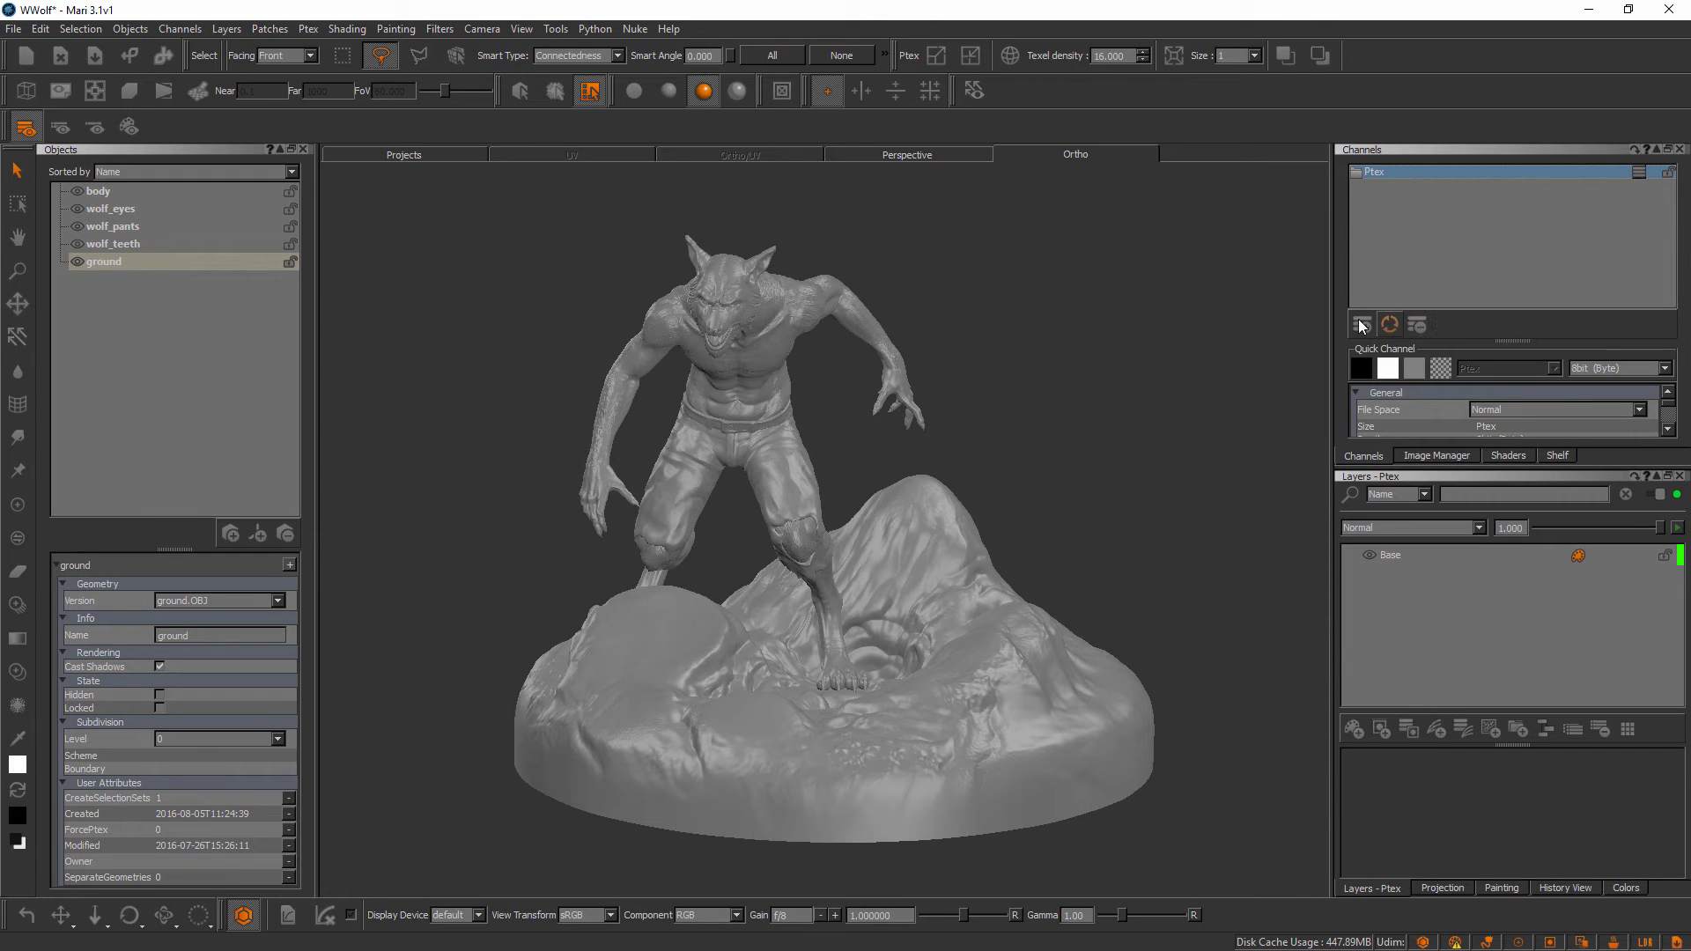
pyautogui.click(178, 192)
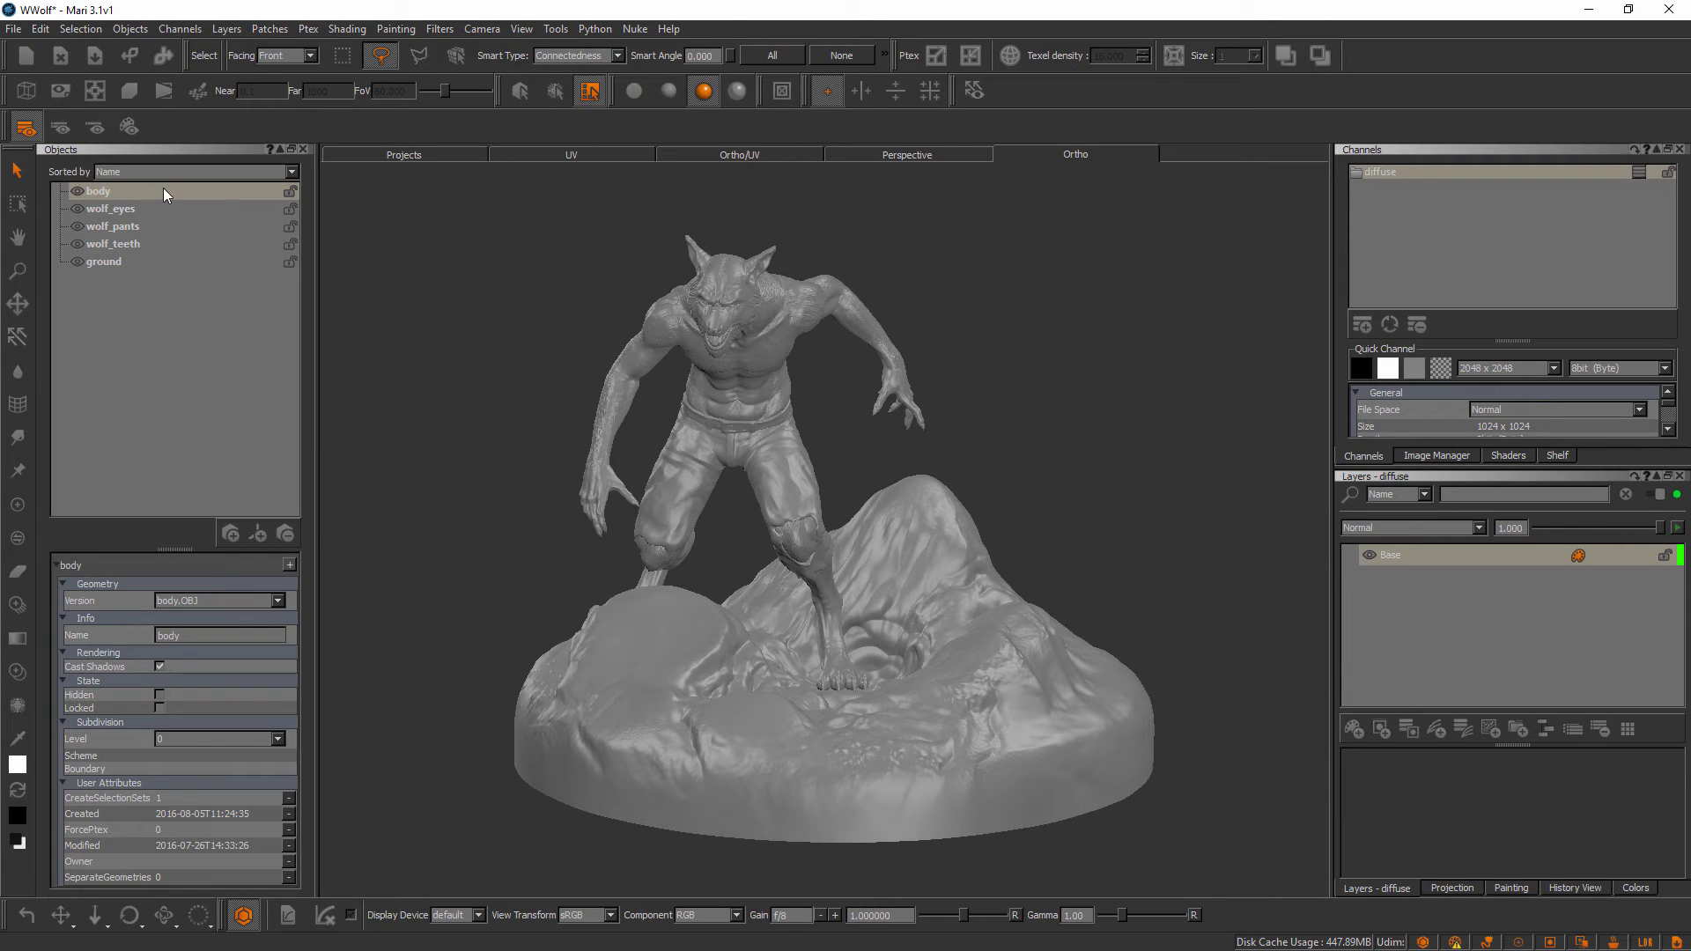
# Examine the UV layouts of the body, wolf_eyes and wolf_teeth objects, then return to the body in the orthographic 3D view
pyautogui.click(541, 156)
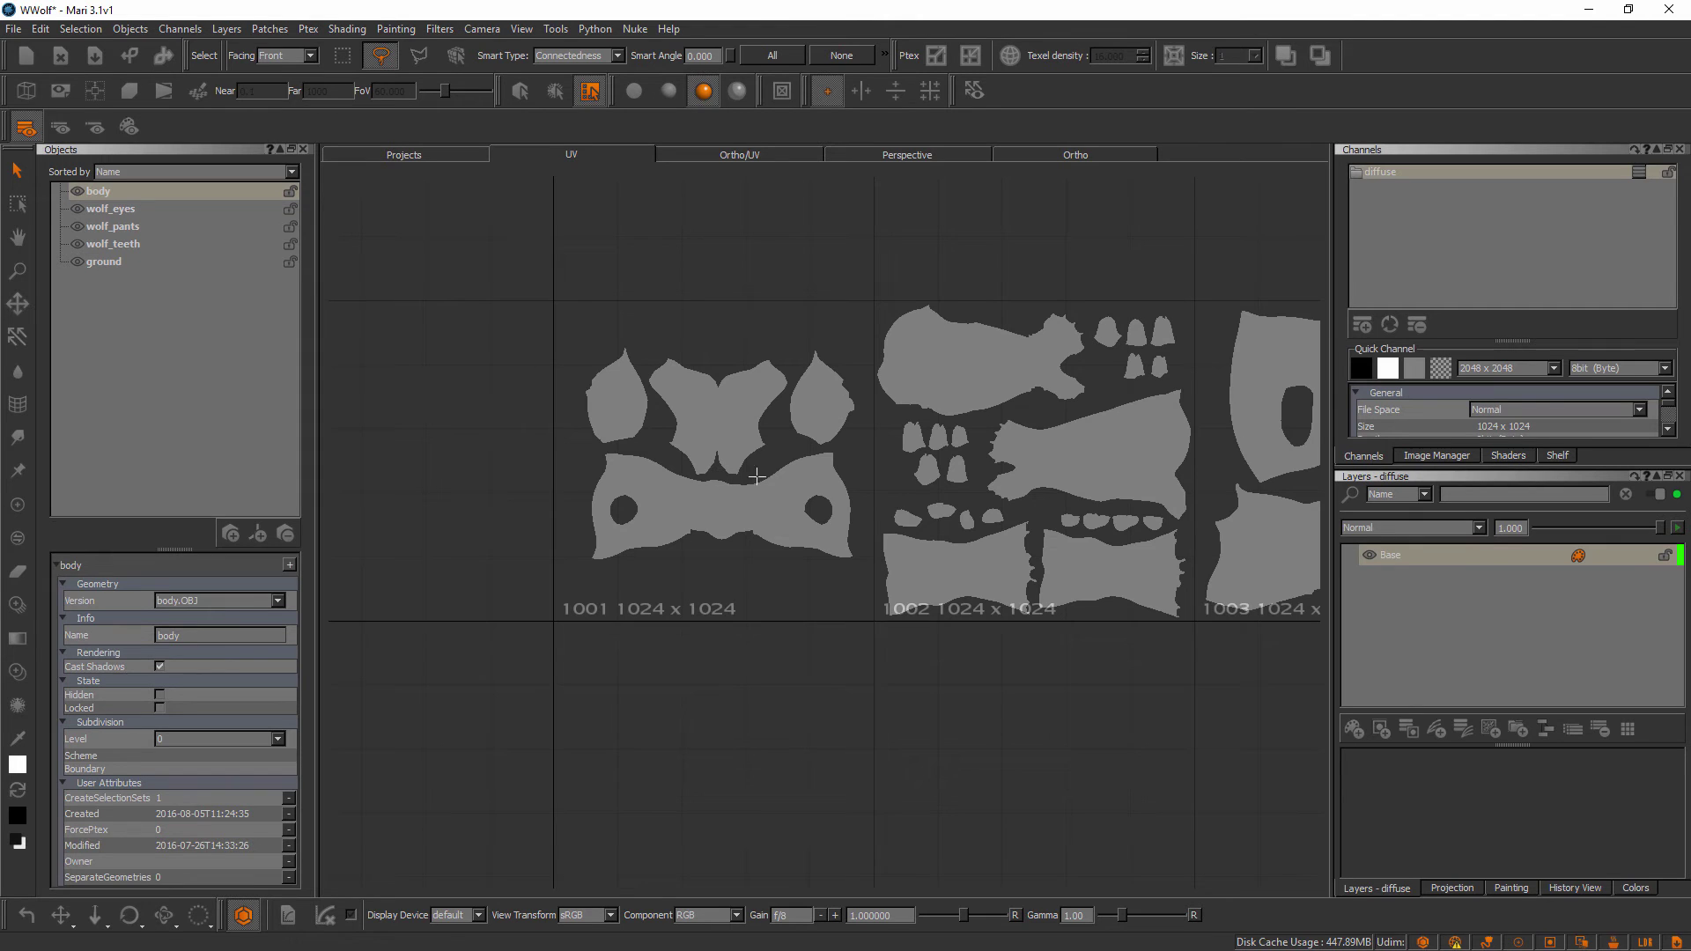
pyautogui.moveTo(1013, 500); pyautogui.dragTo(821, 555, button='middle')
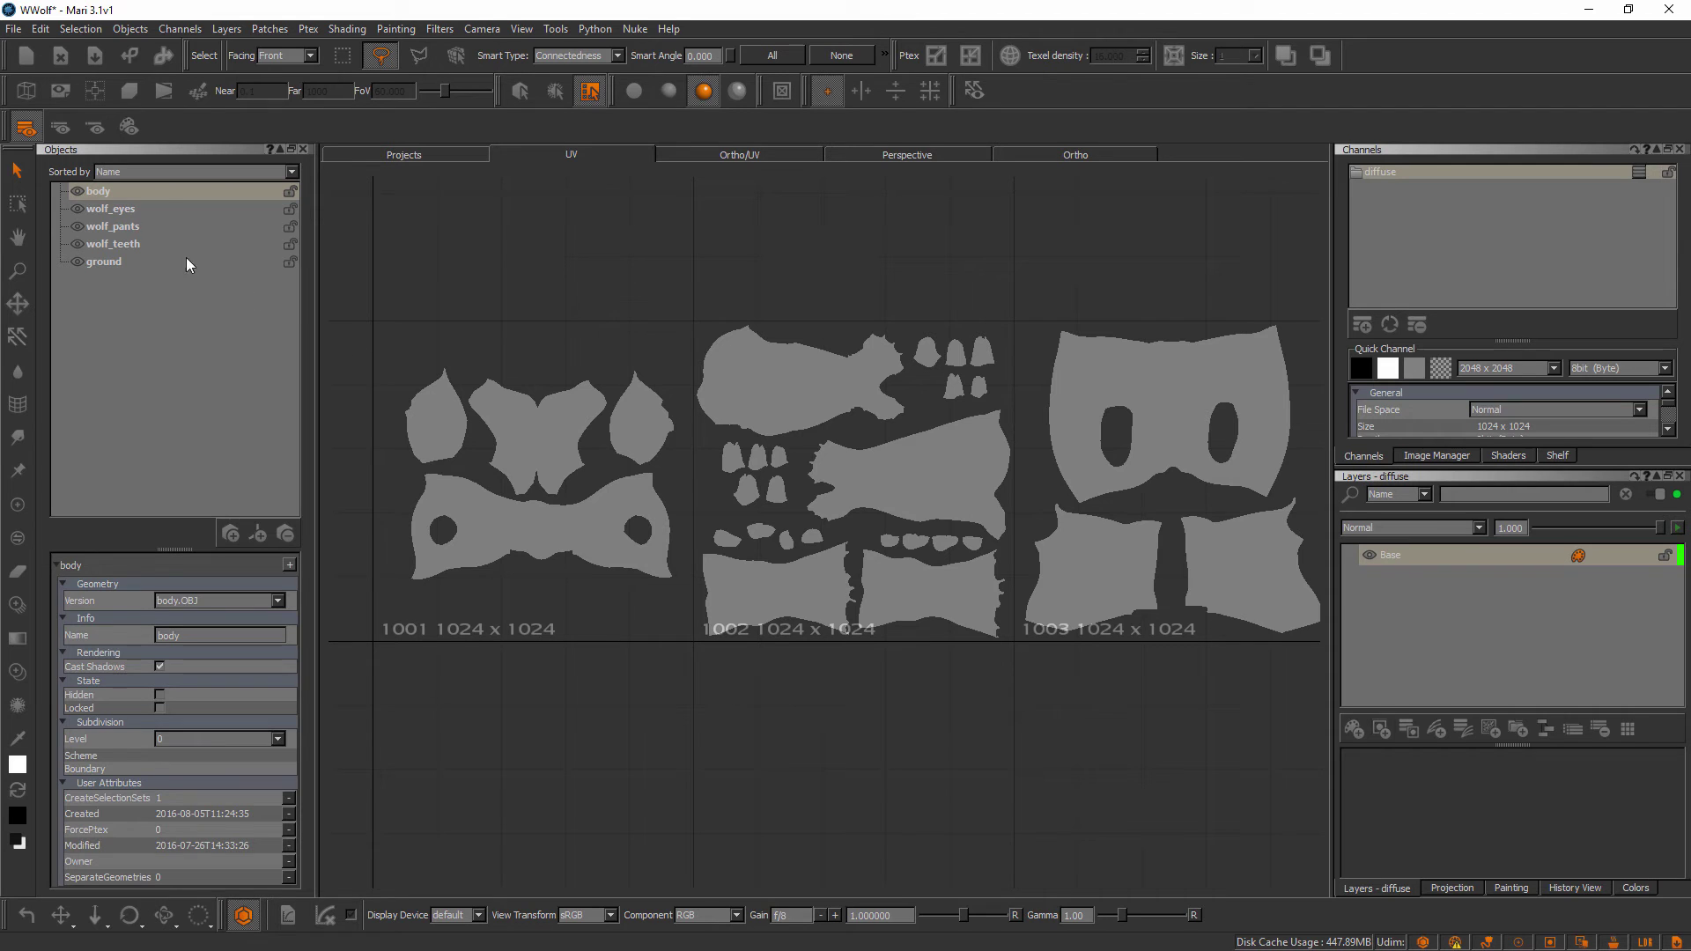
pyautogui.click(153, 208)
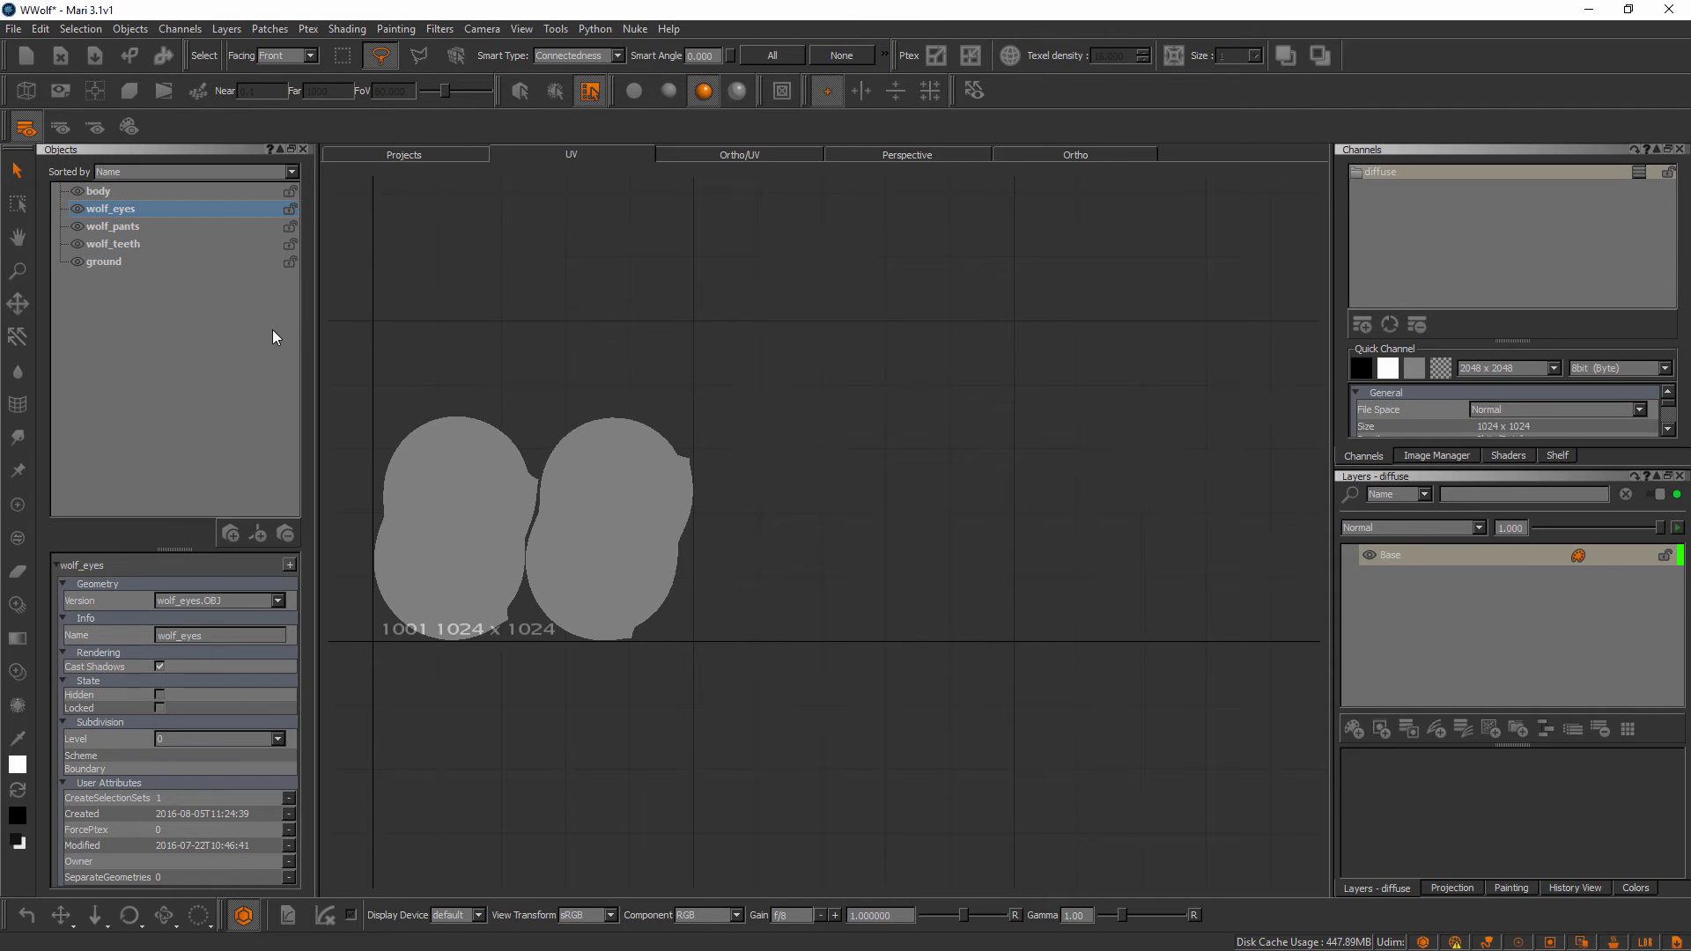
pyautogui.click(176, 244)
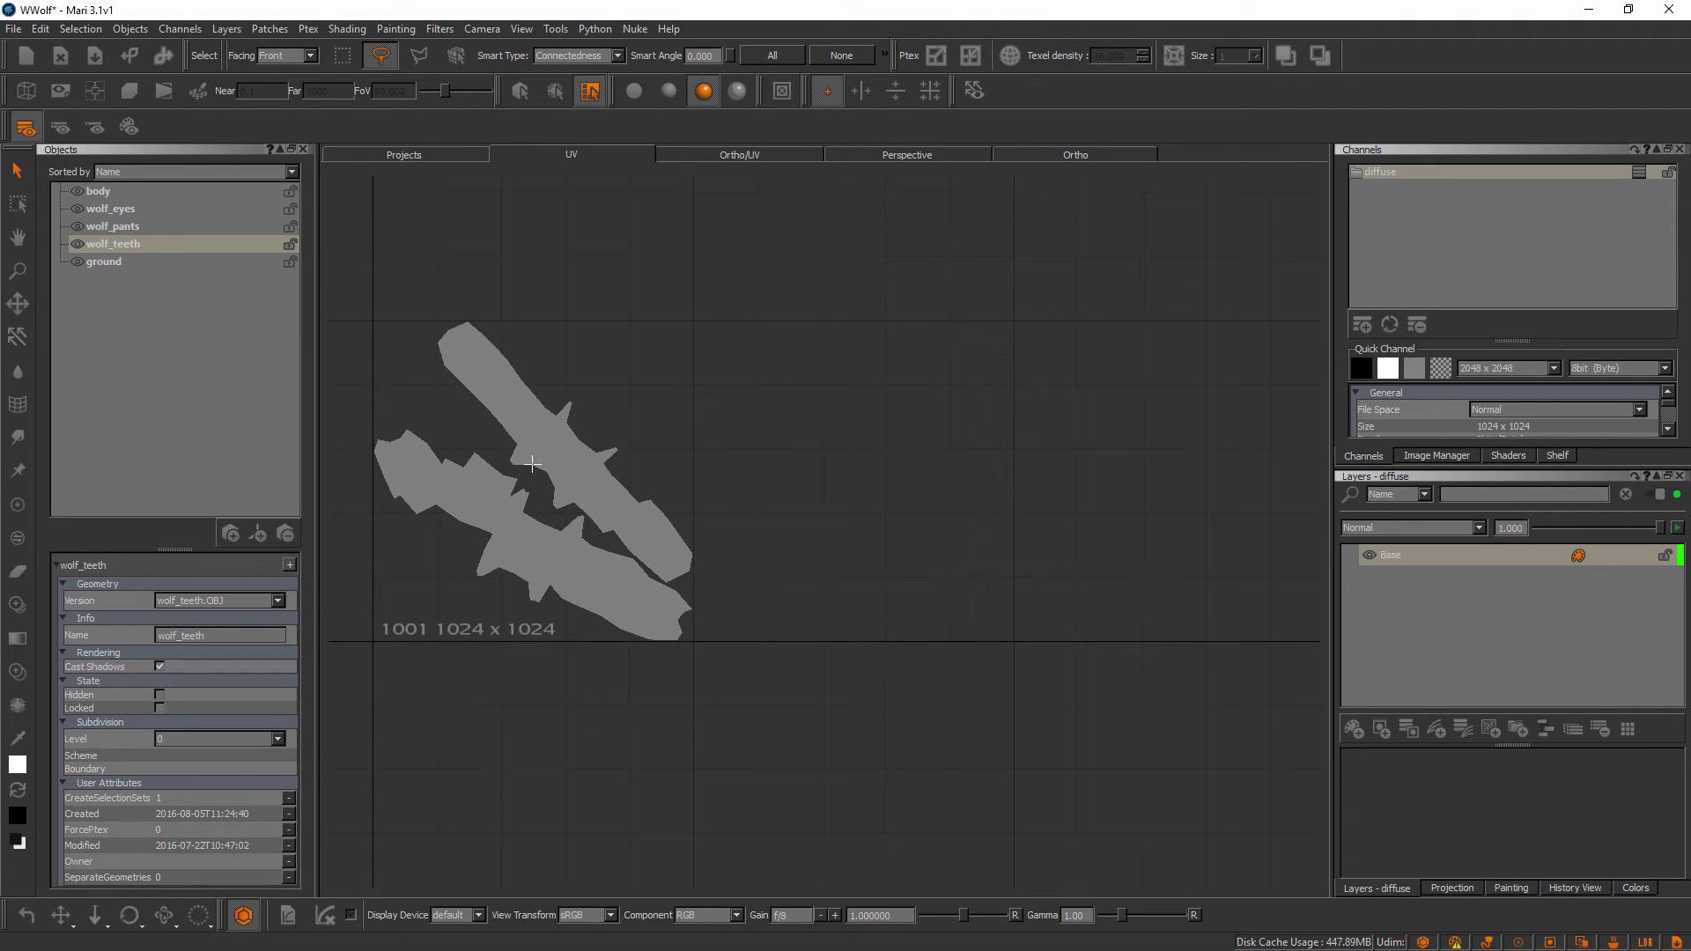
pyautogui.click(195, 191)
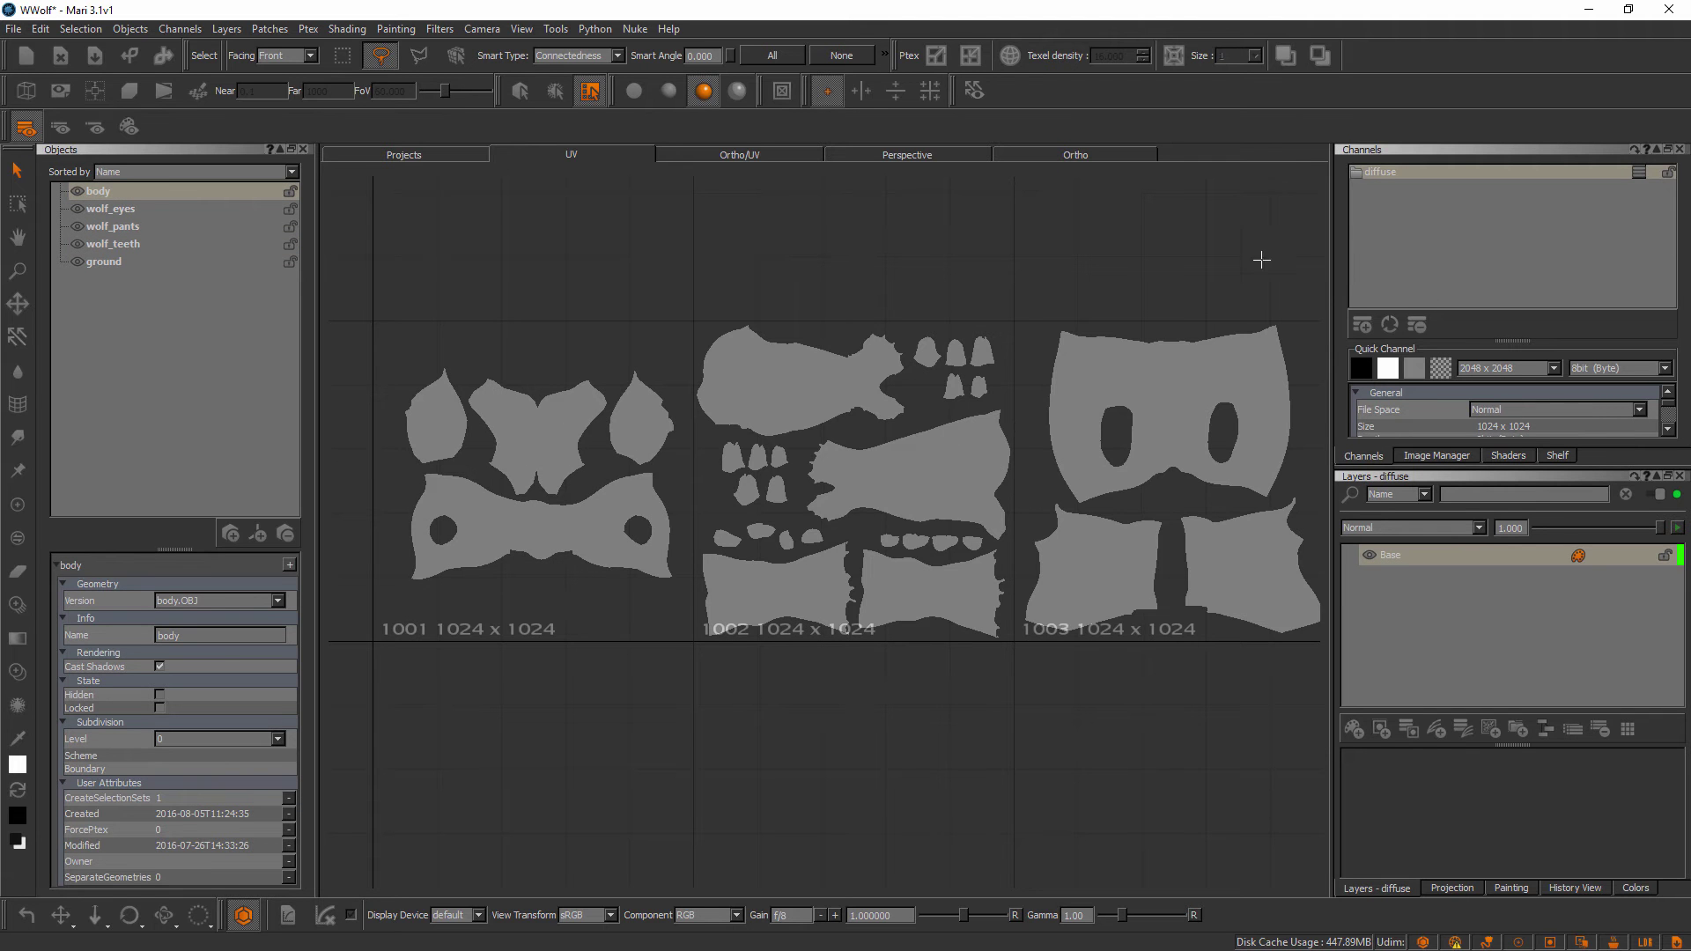
pyautogui.click(1080, 154)
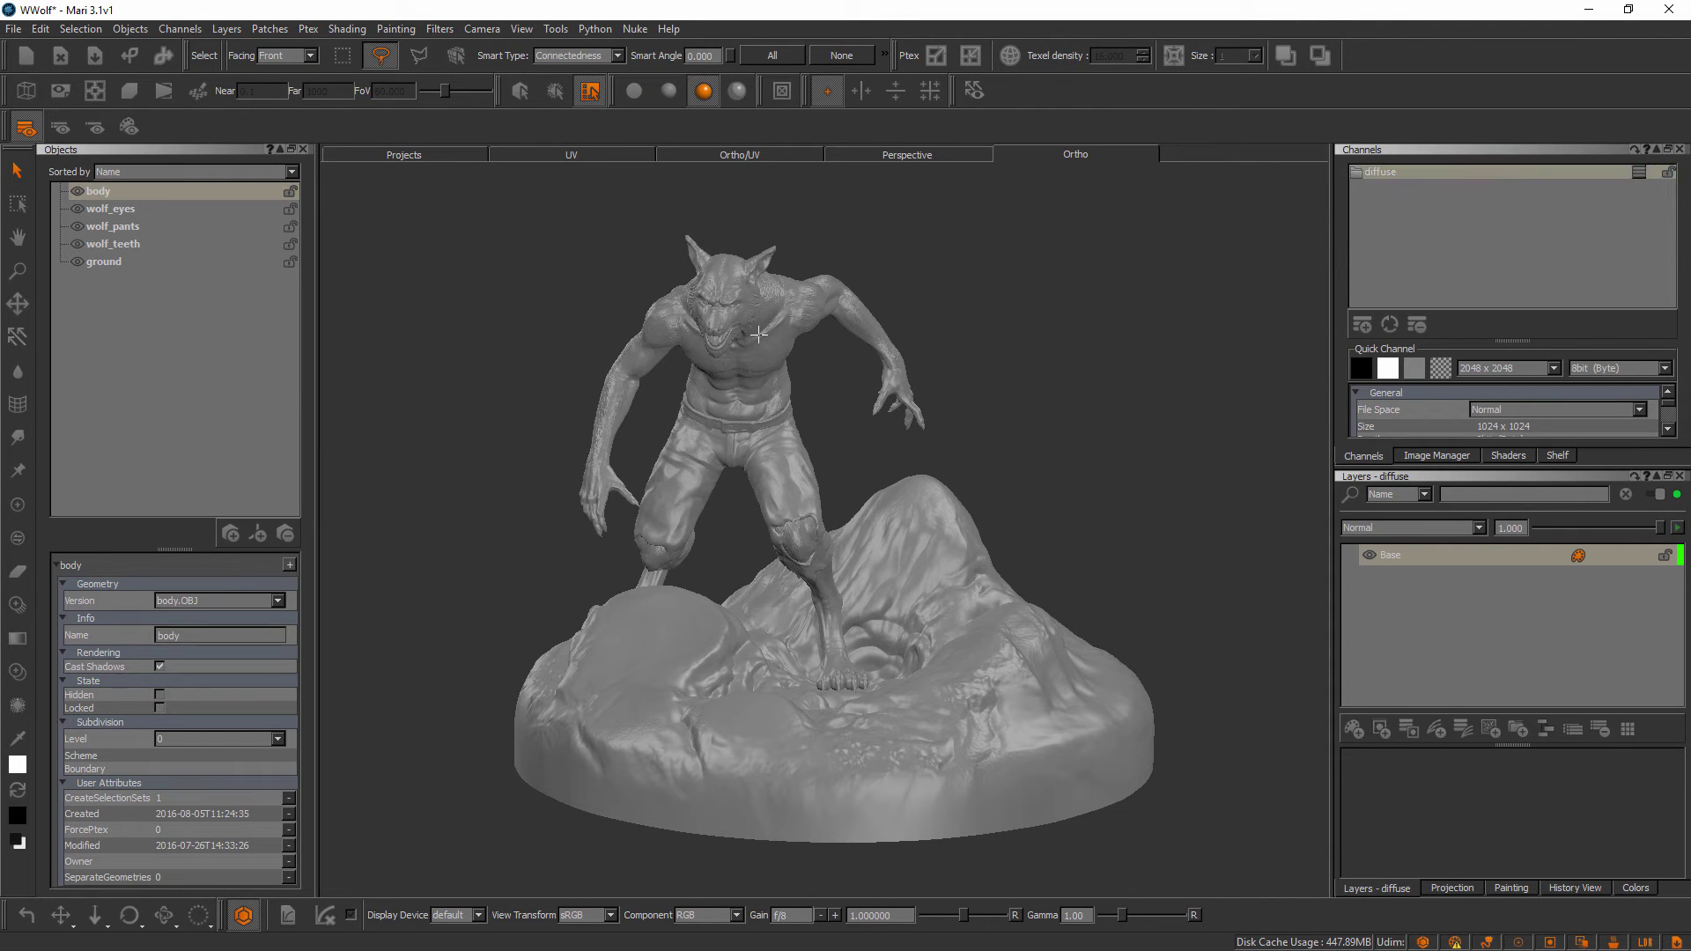
# Start adding a channel to the body object and choose the preset name AO for it
pyautogui.click(1380, 173)
pyautogui.keyDown('alt'); pyautogui.moveTo(789, 346); pyautogui.dragTo(847, 363, button='right'); pyautogui.keyUp('alt')
pyautogui.keyDown('alt'); pyautogui.moveTo(846, 370); pyautogui.dragTo(906, 472, button='middle'); pyautogui.keyUp('alt')
pyautogui.keyDown('alt'); pyautogui.moveTo(906, 472); pyautogui.dragTo(1004, 430); pyautogui.keyUp('alt')
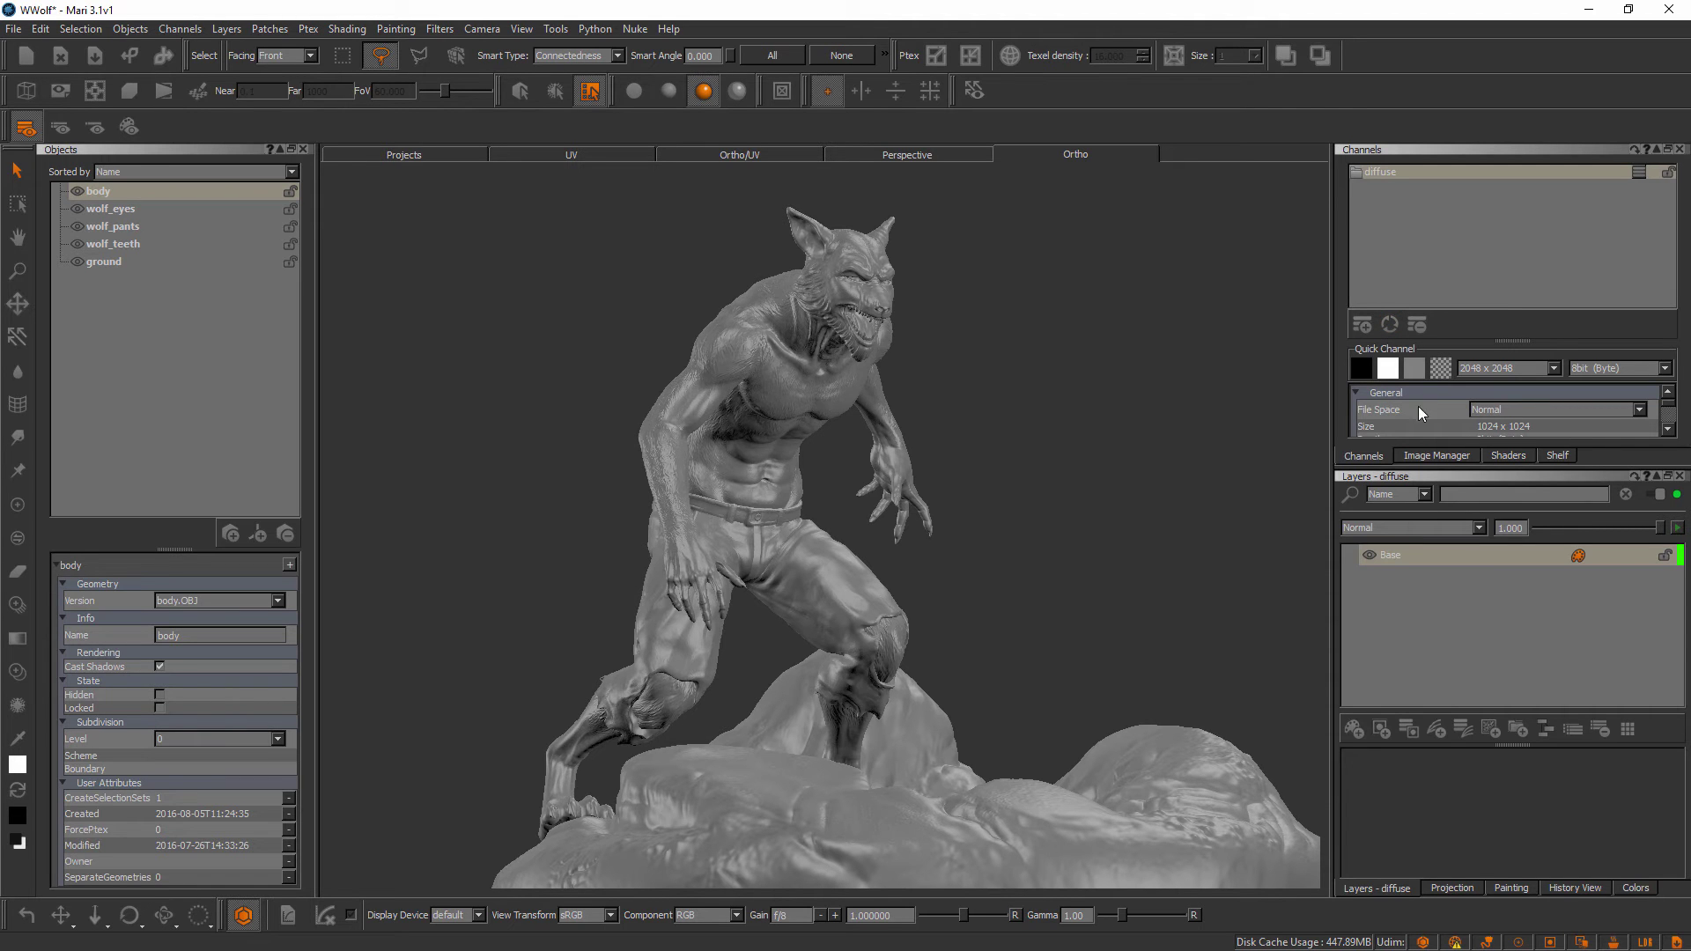
pyautogui.moveTo(1411, 464); pyautogui.dragTo(1414, 526)
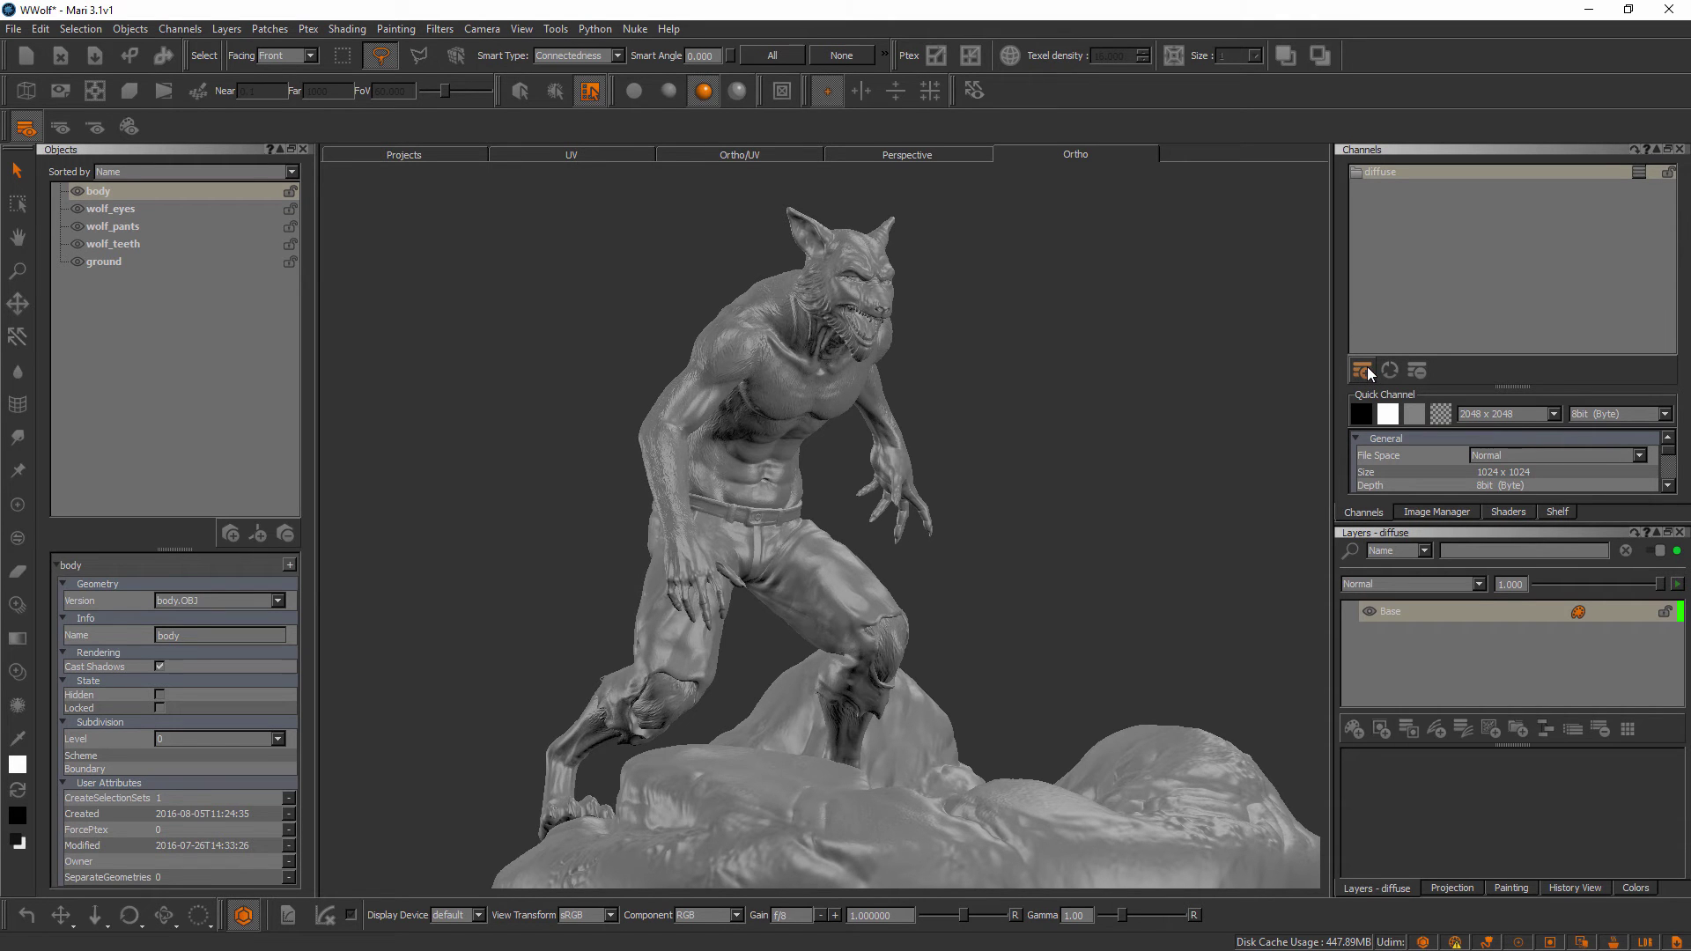
pyautogui.click(1362, 370)
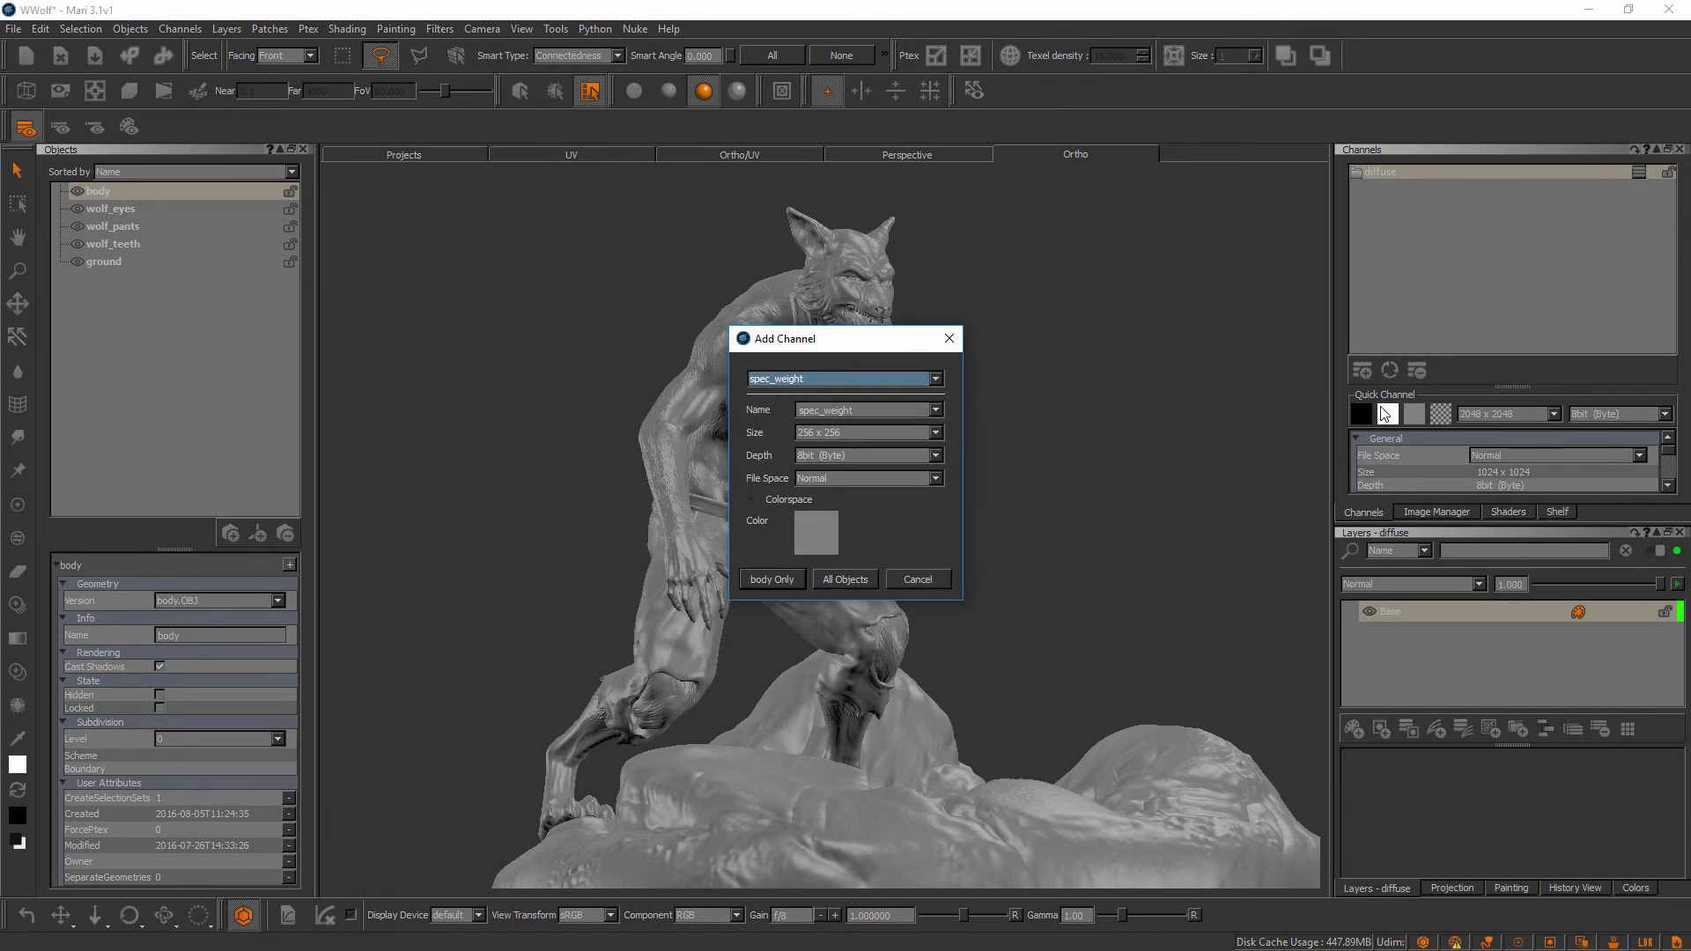
pyautogui.doubleClick(850, 410)
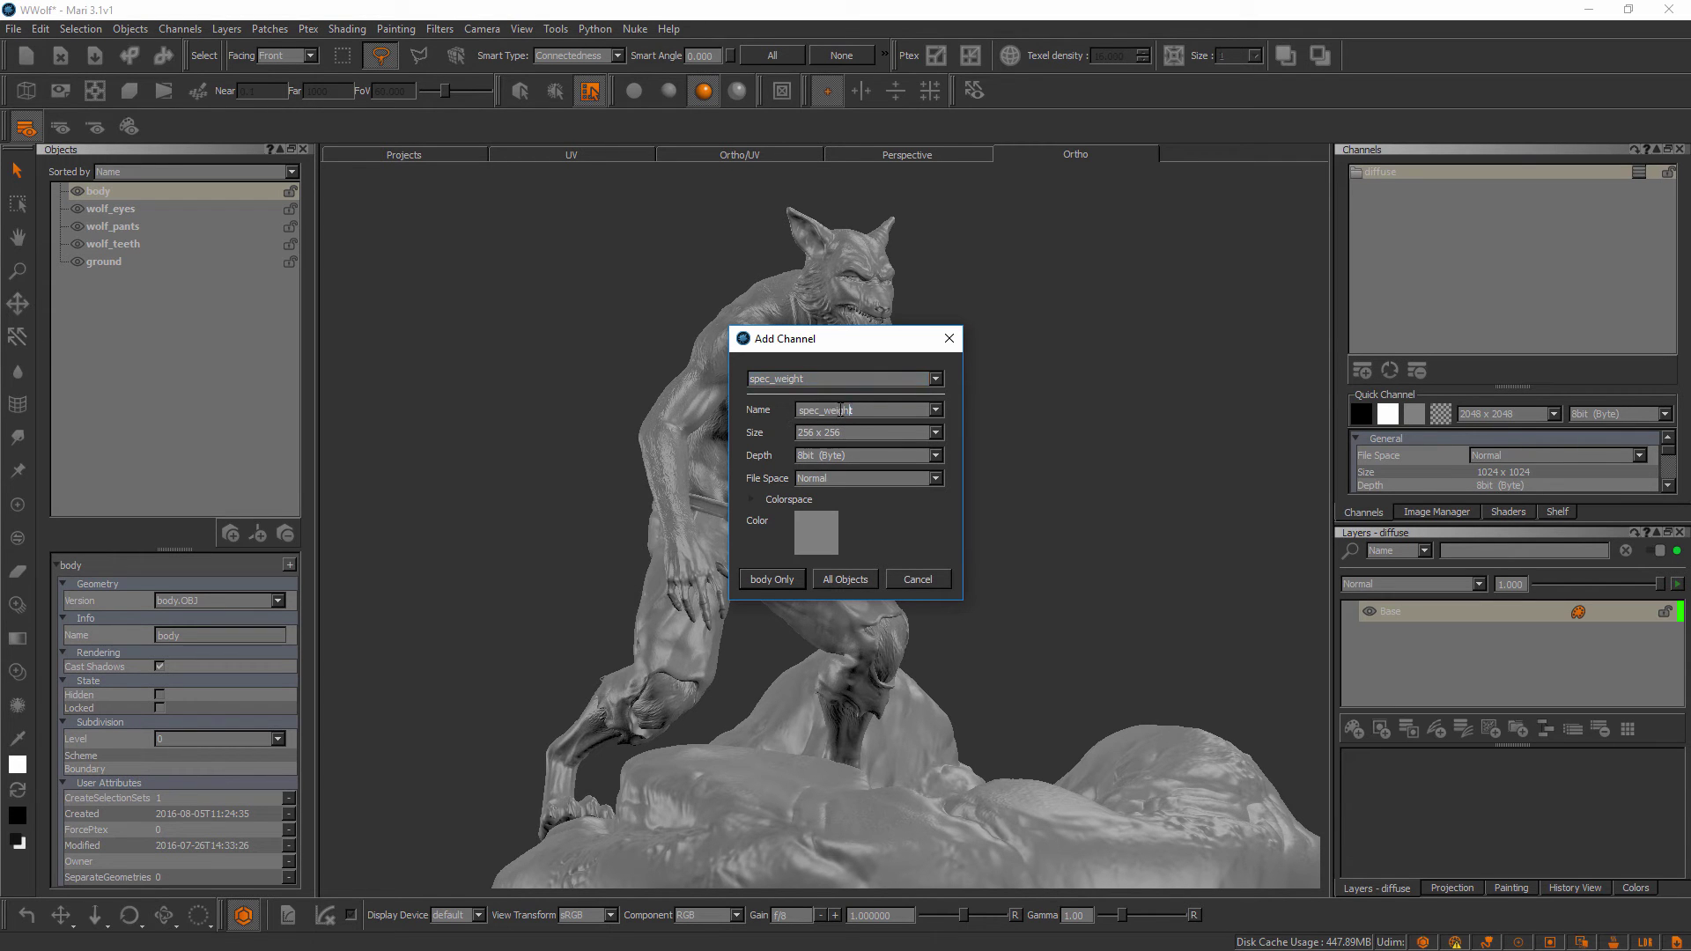
pyautogui.click(936, 411)
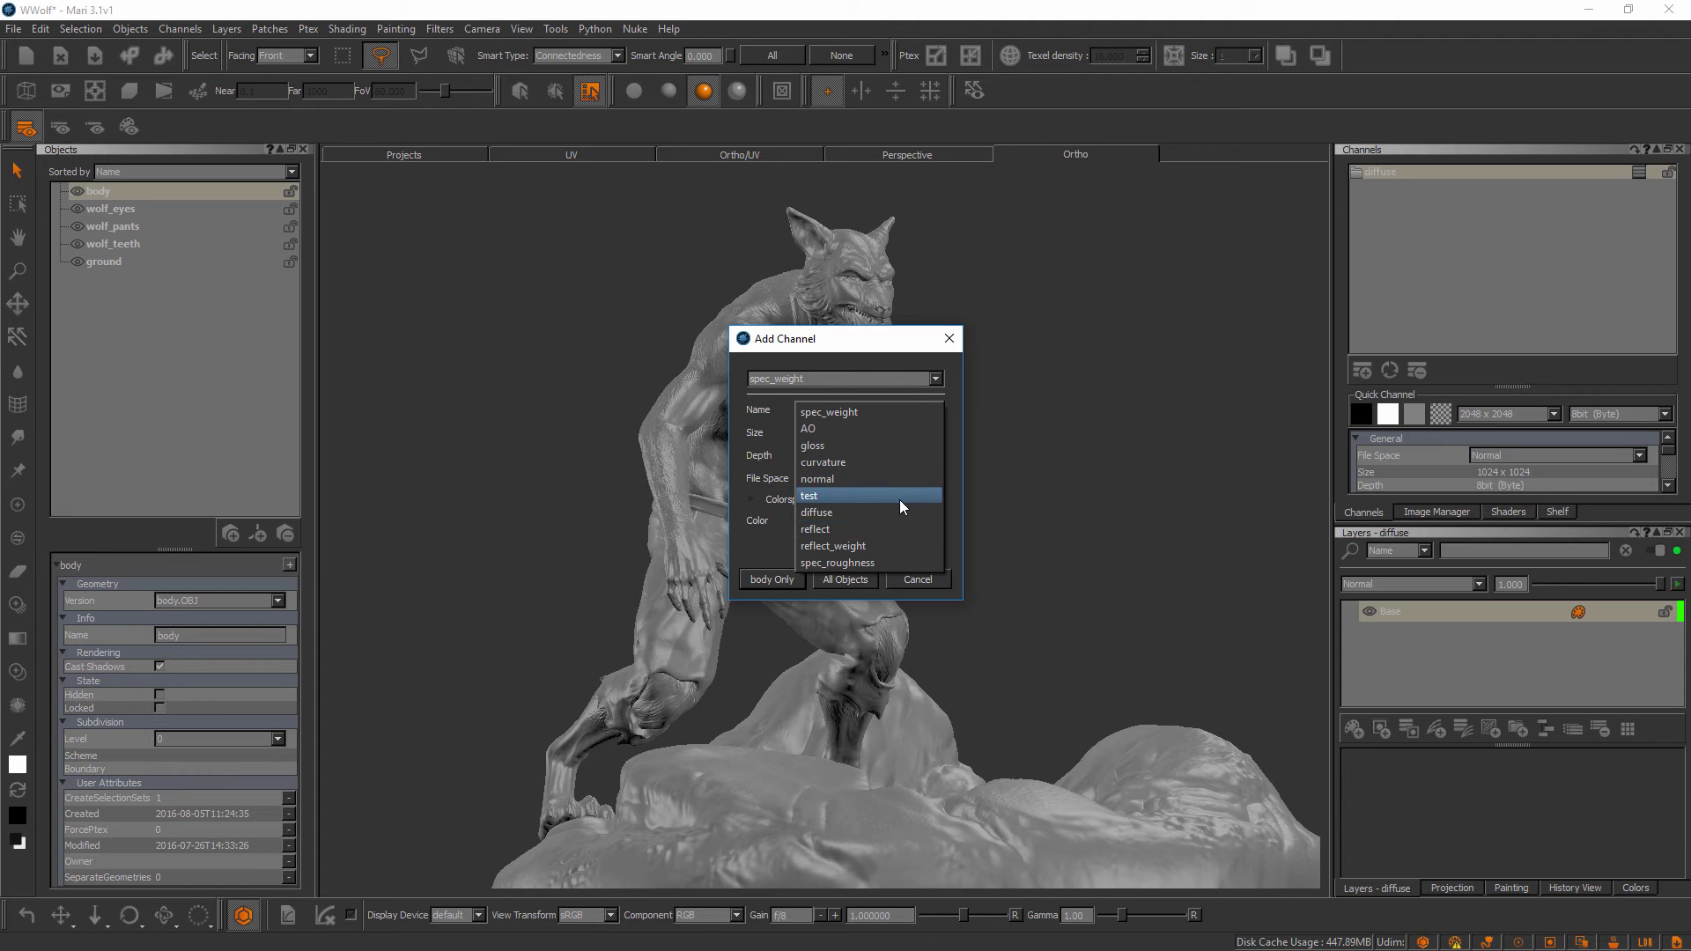
pyautogui.click(942, 404)
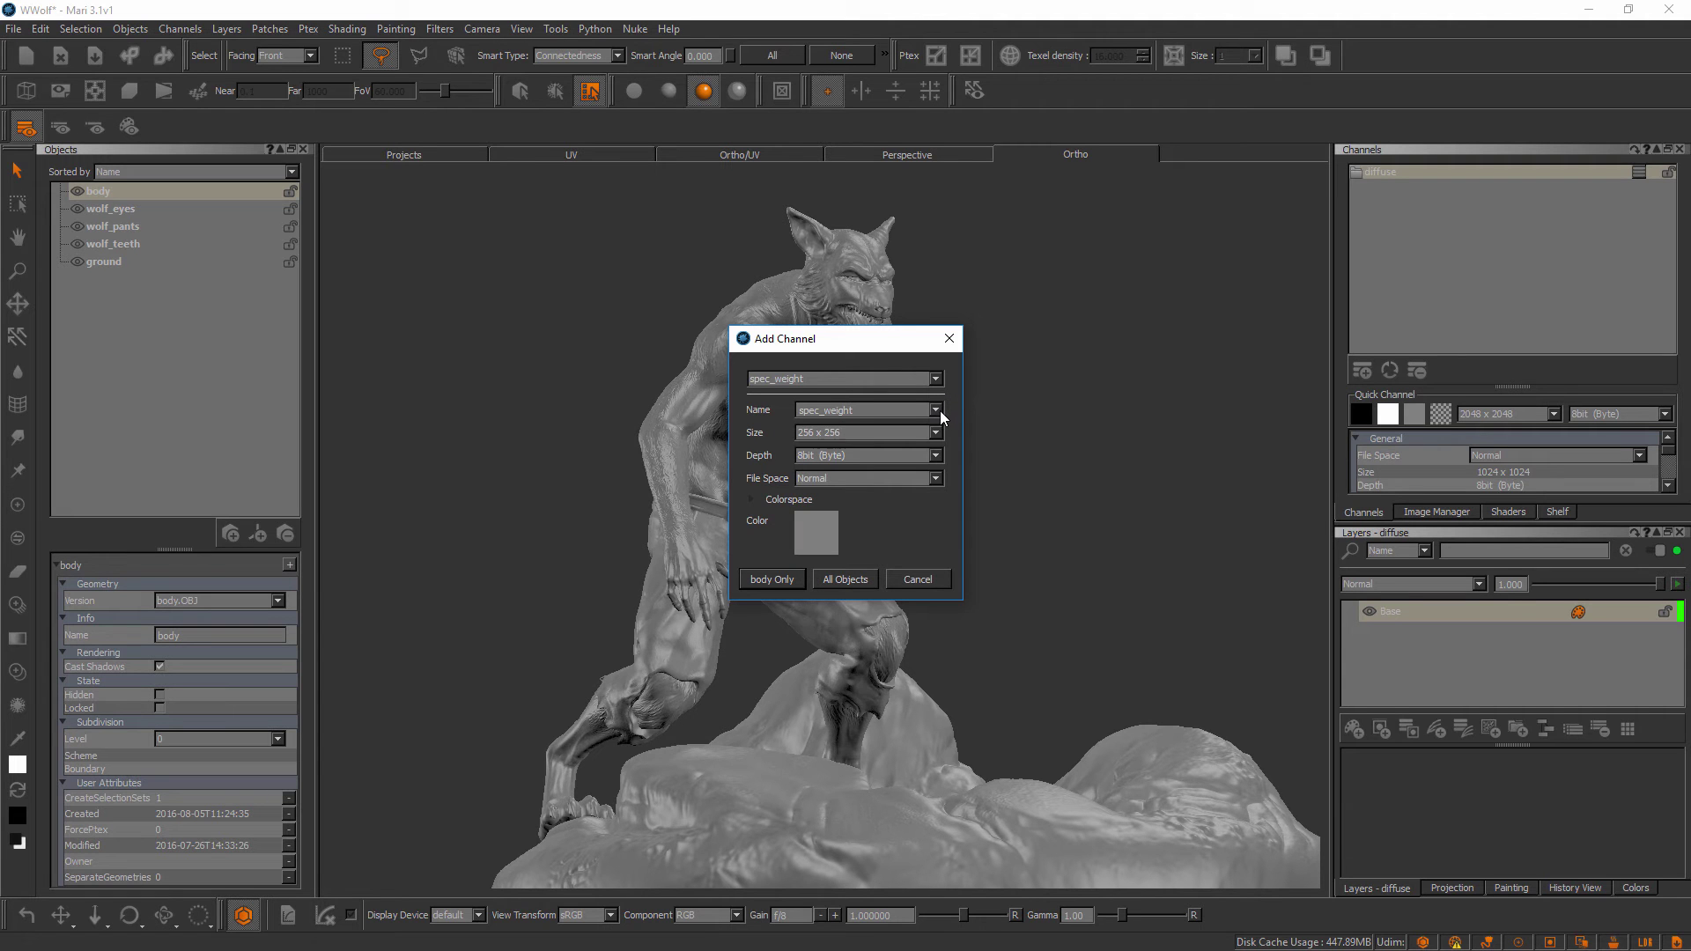
pyautogui.click(935, 409)
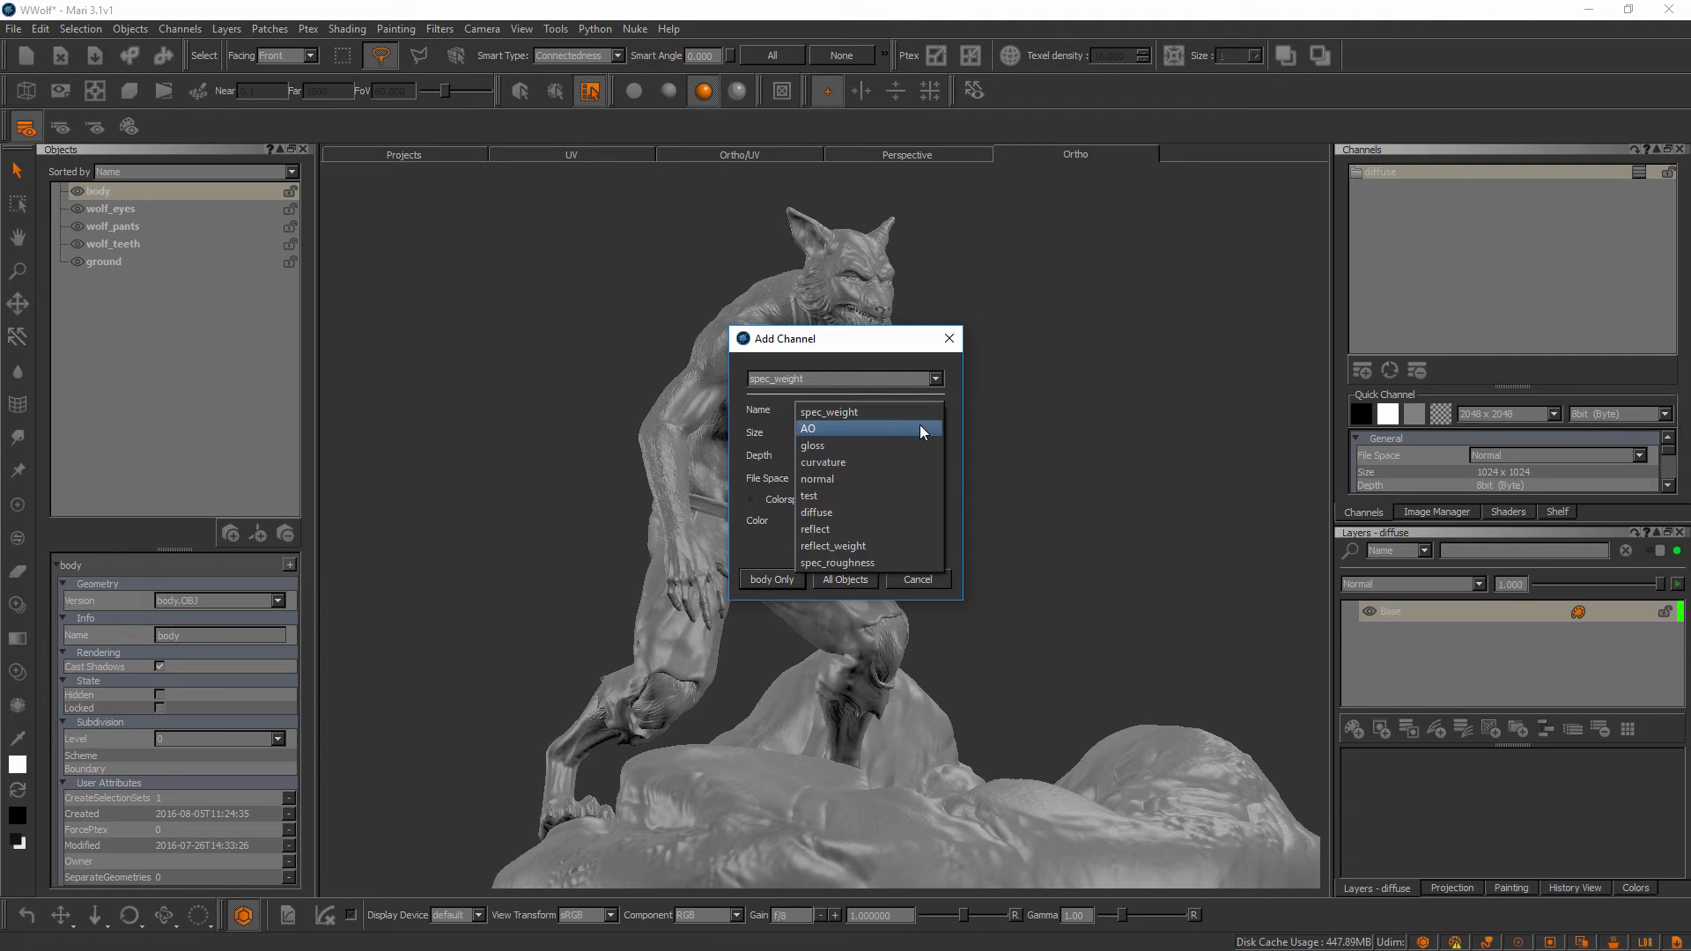
pyautogui.click(817, 430)
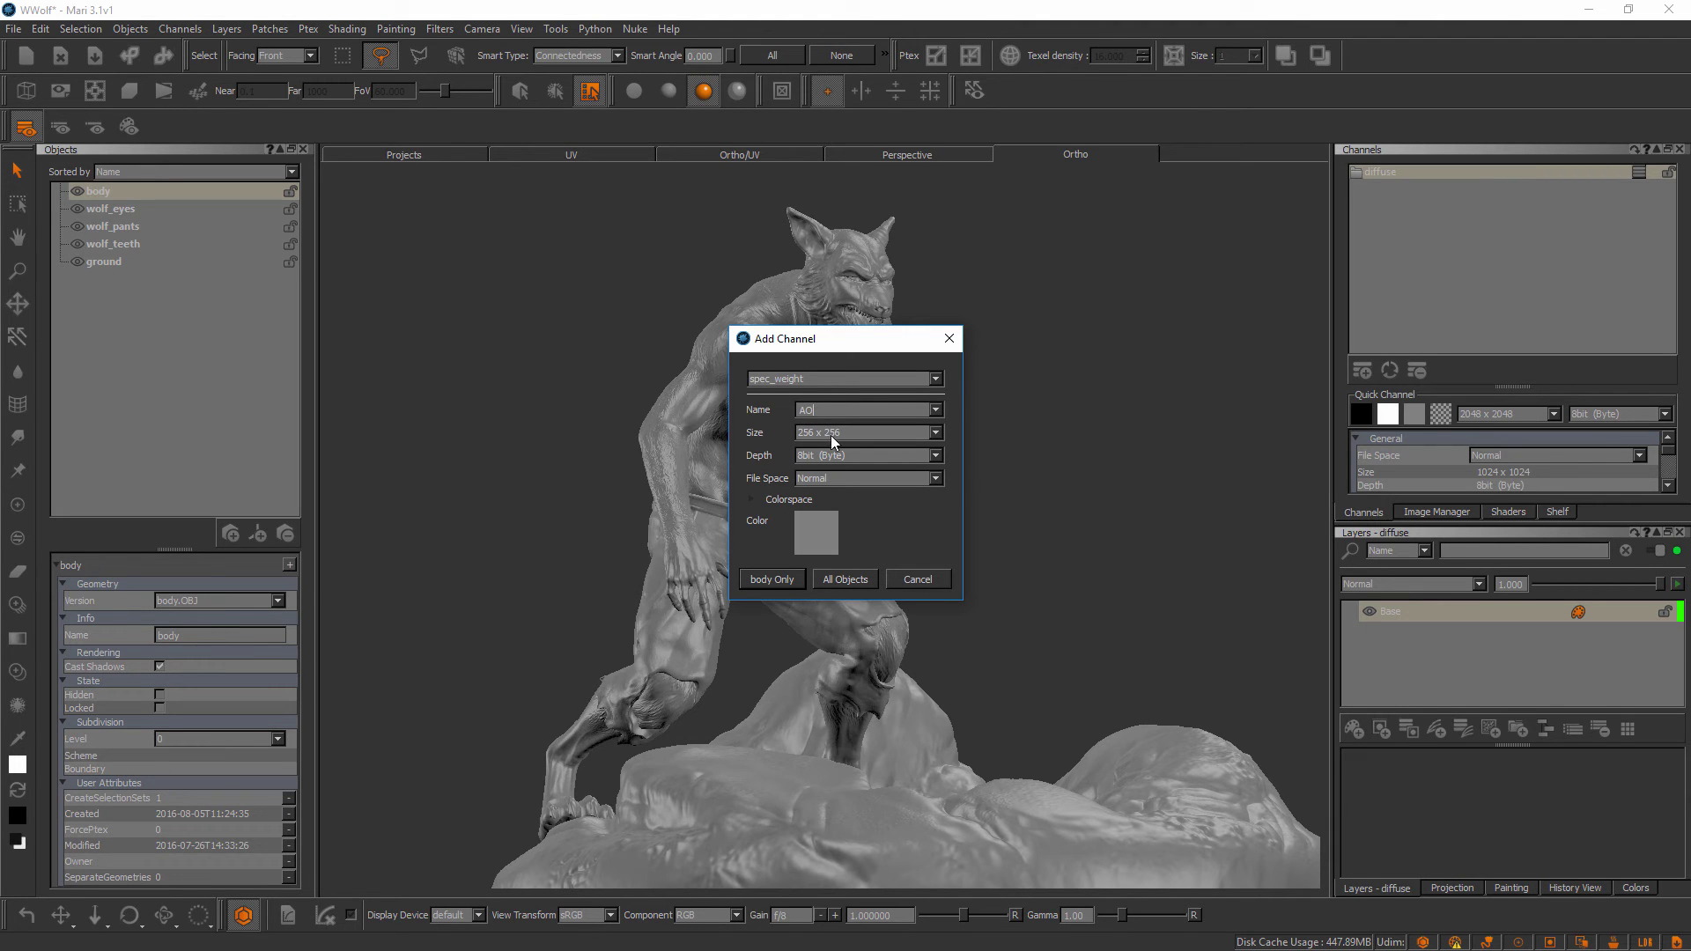
# Set the AO channel's size to 2048 x 2048 and create it for the body object only, keeping the default colour
pyautogui.click(935, 432)
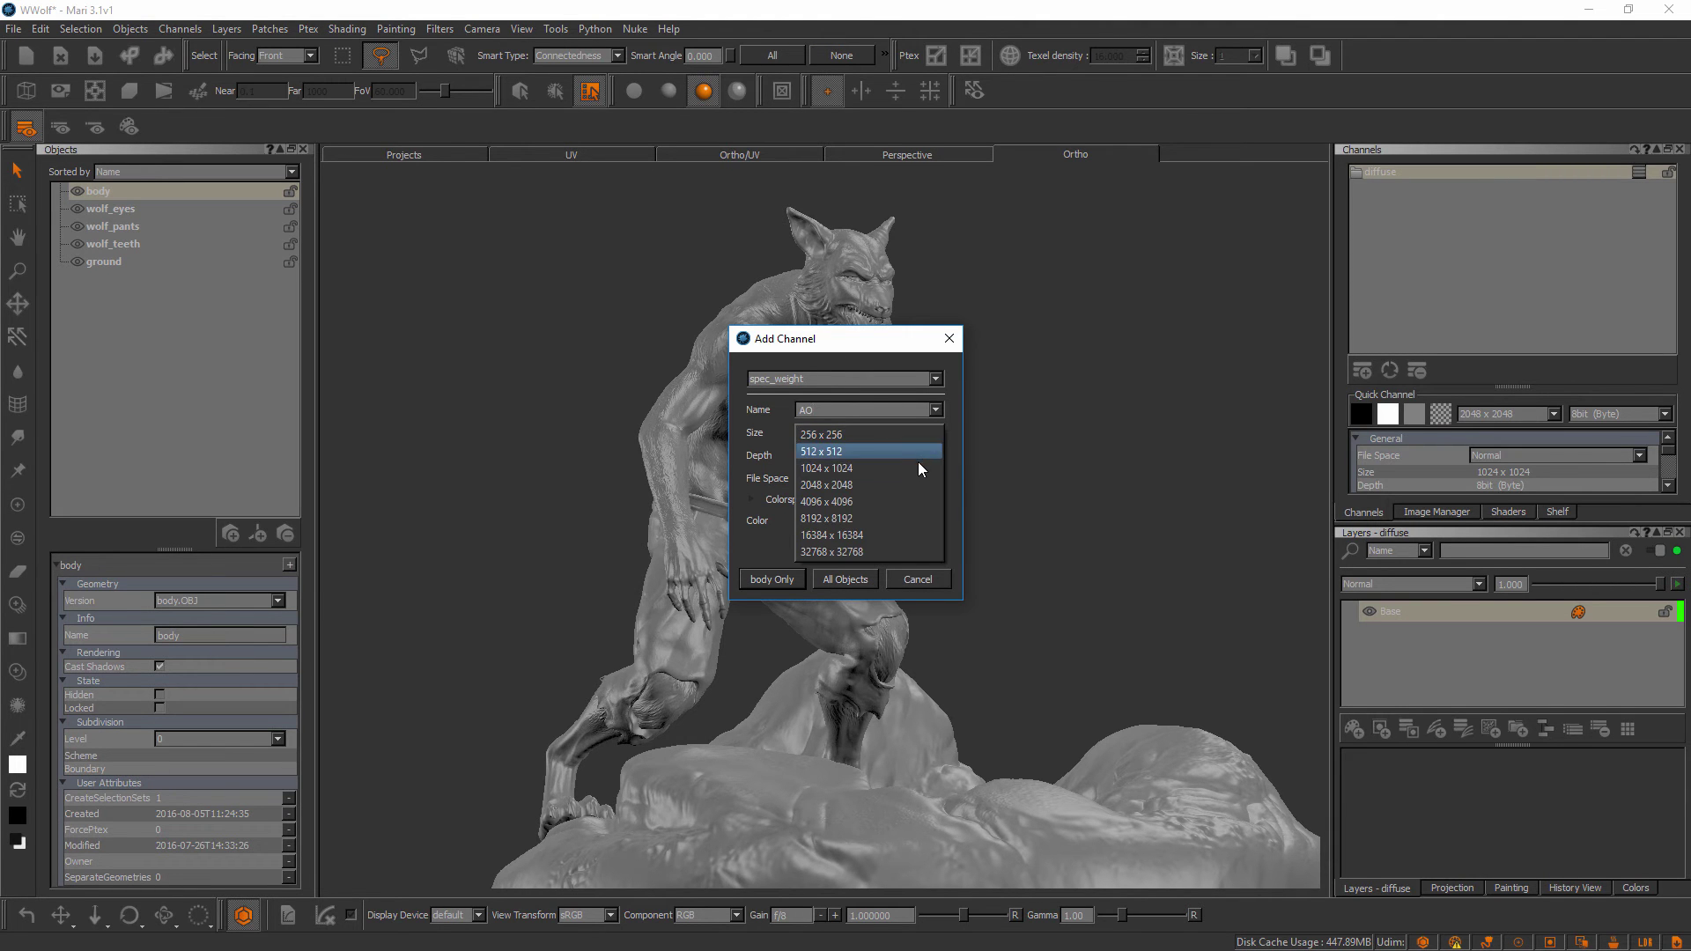
pyautogui.click(904, 483)
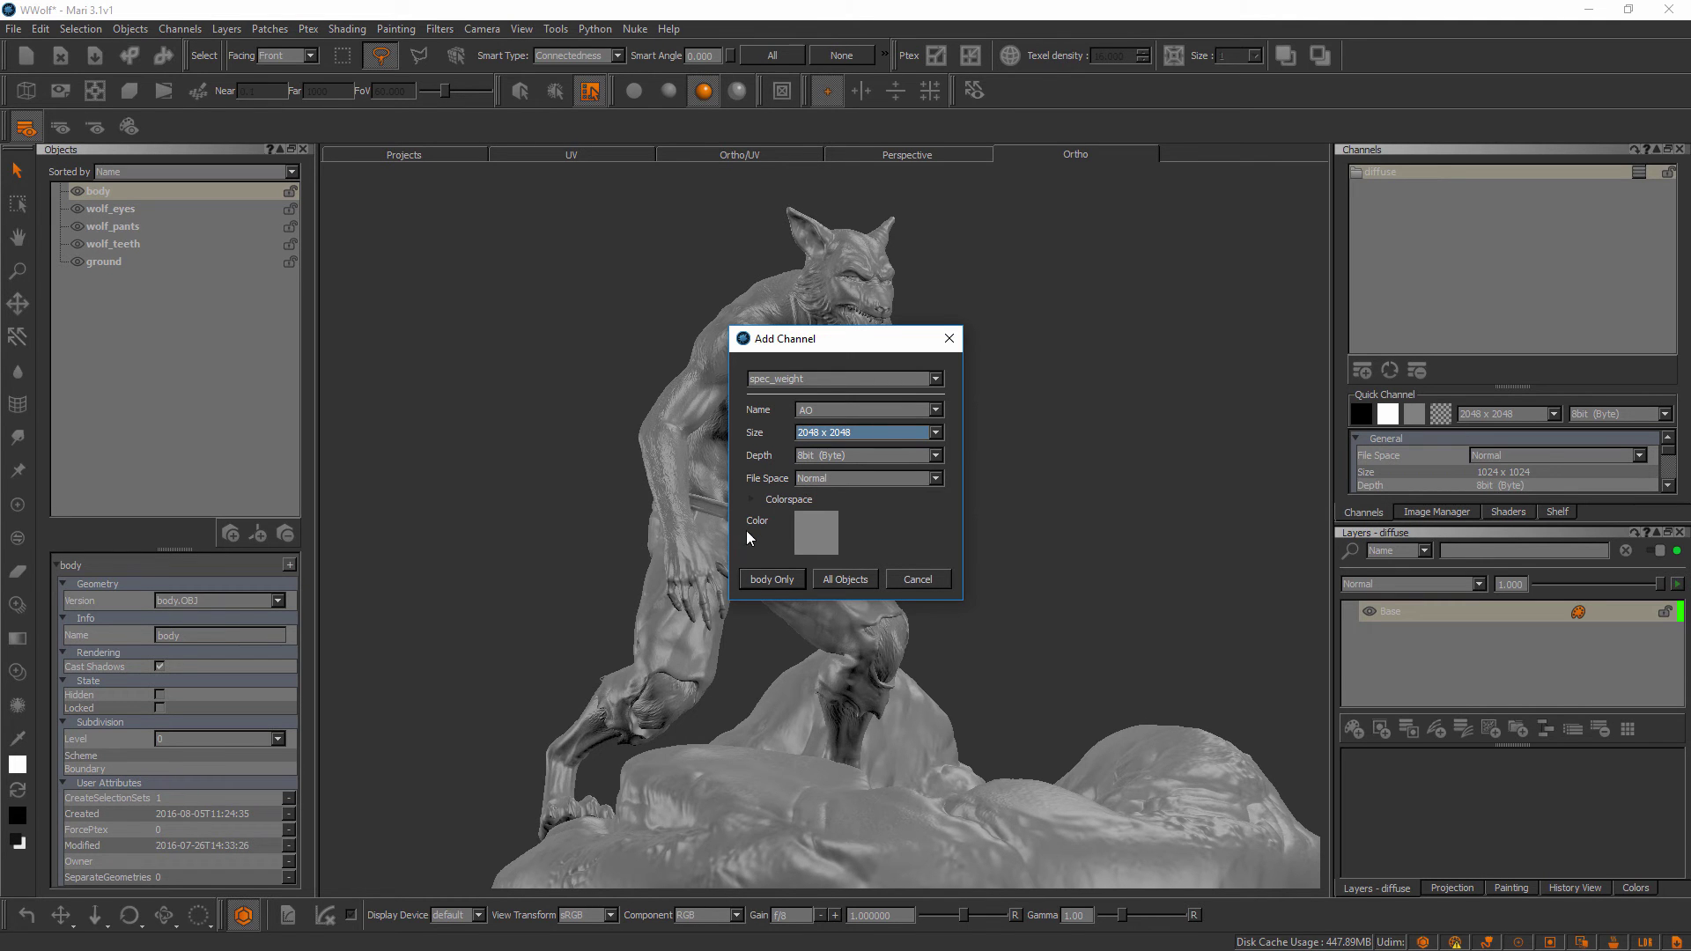
pyautogui.click(773, 499)
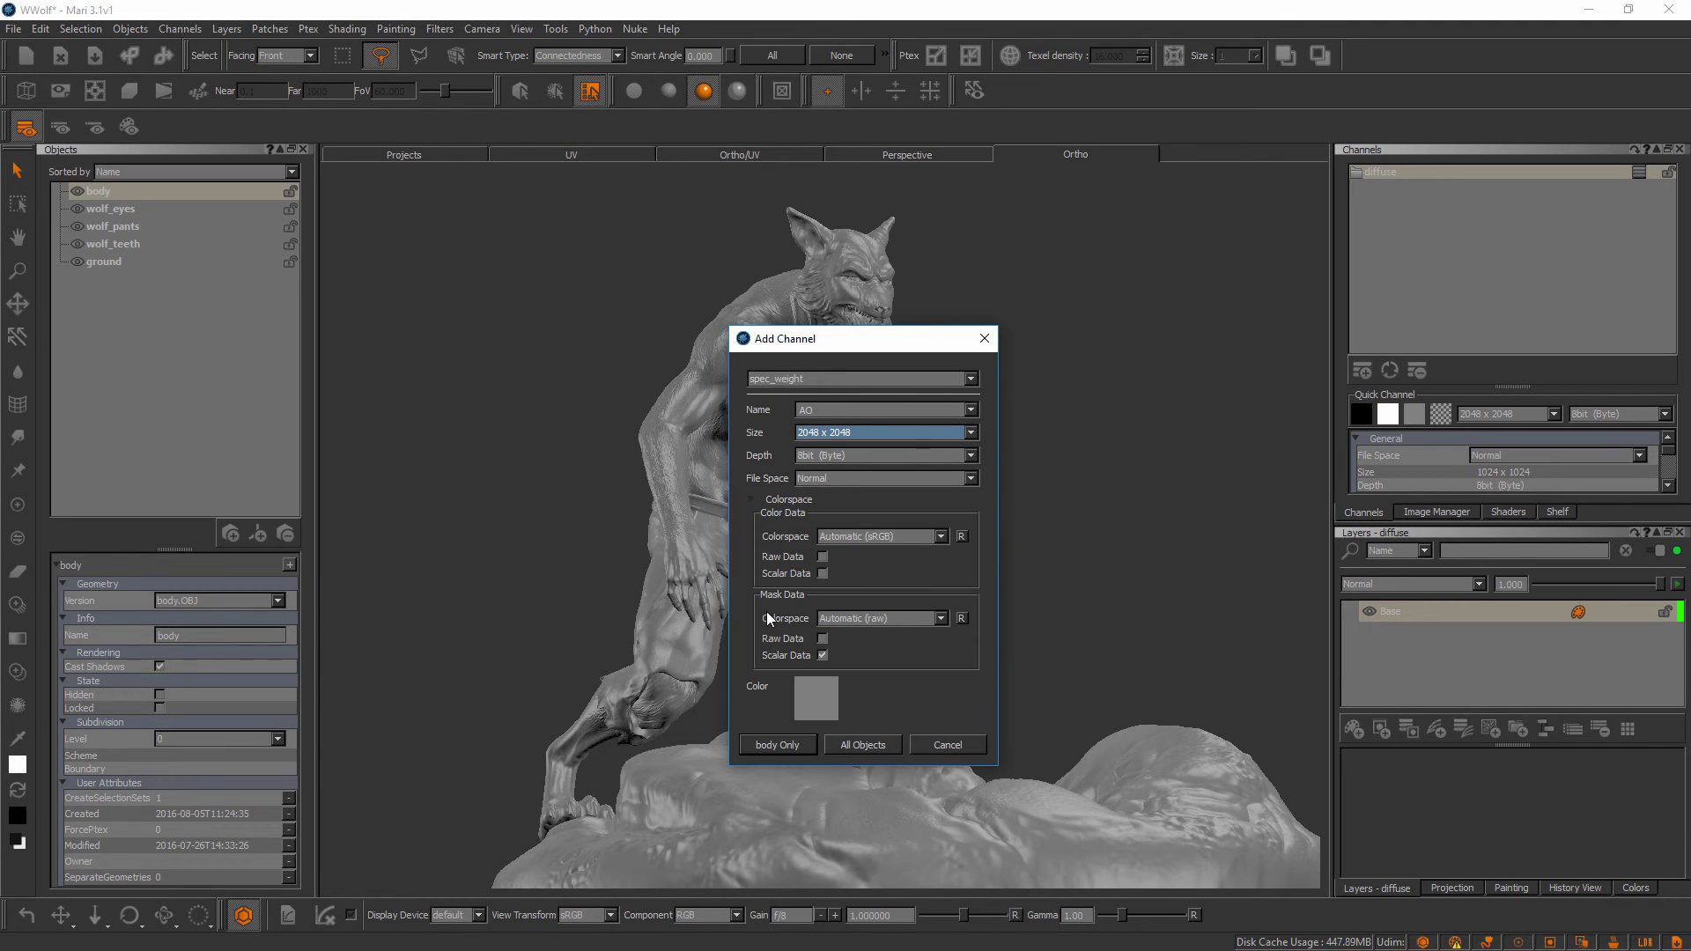
pyautogui.click(780, 499)
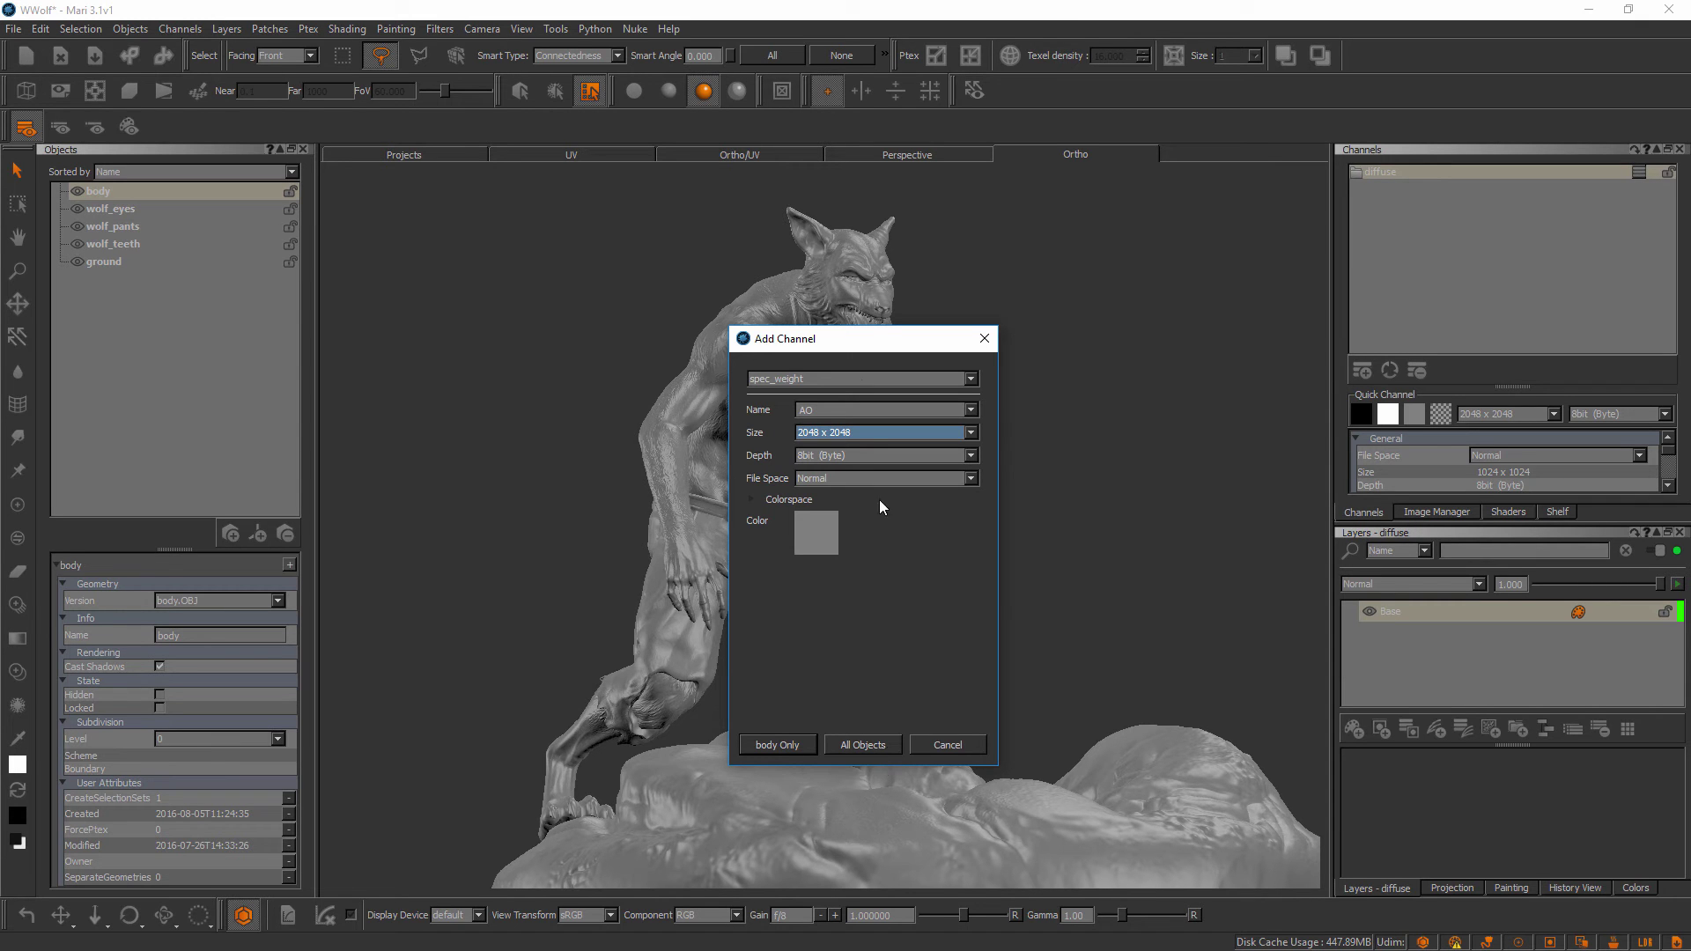
pyautogui.moveTo(873, 349); pyautogui.dragTo(879, 256)
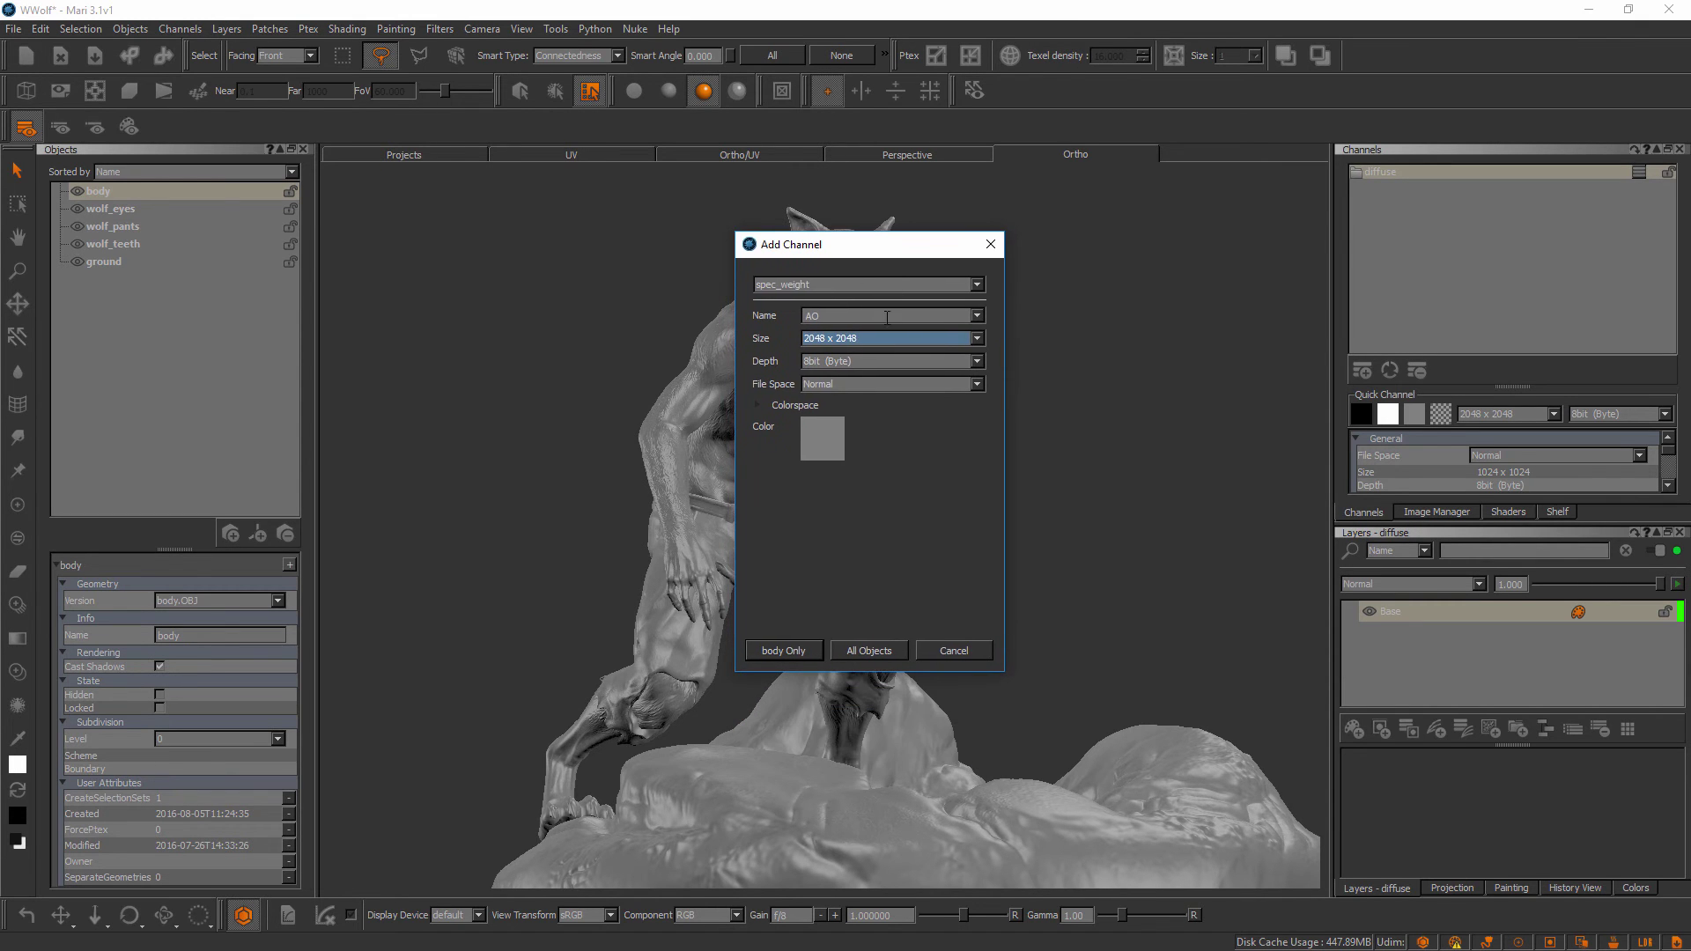
pyautogui.click(826, 441)
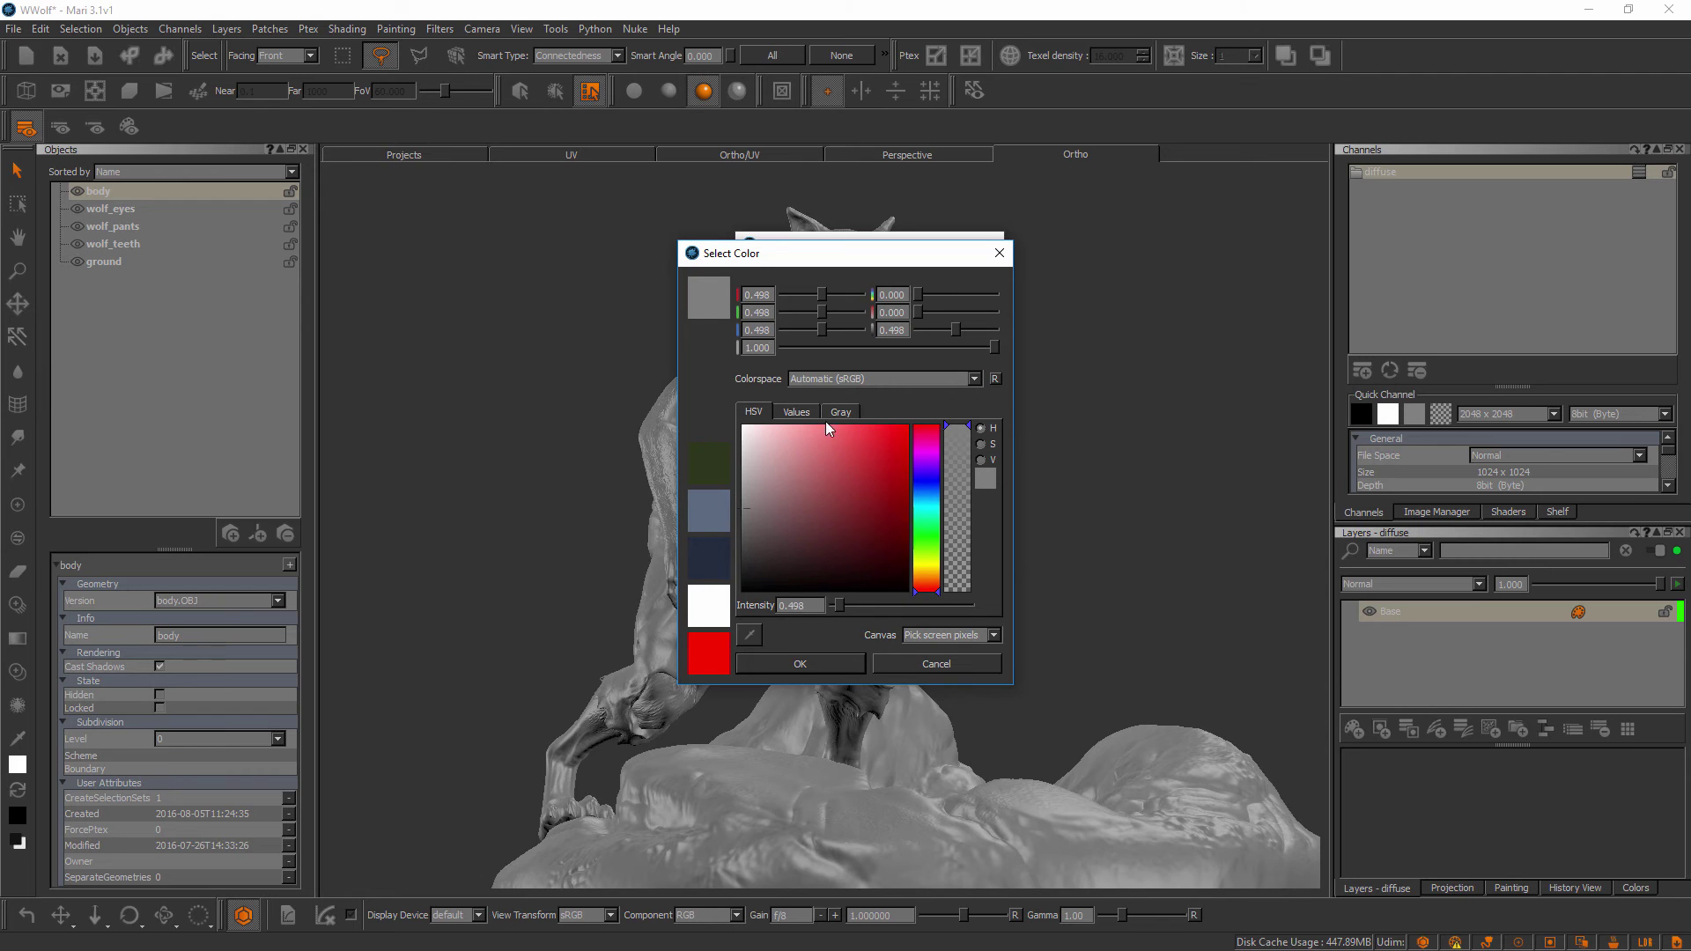
pyautogui.click(925, 666)
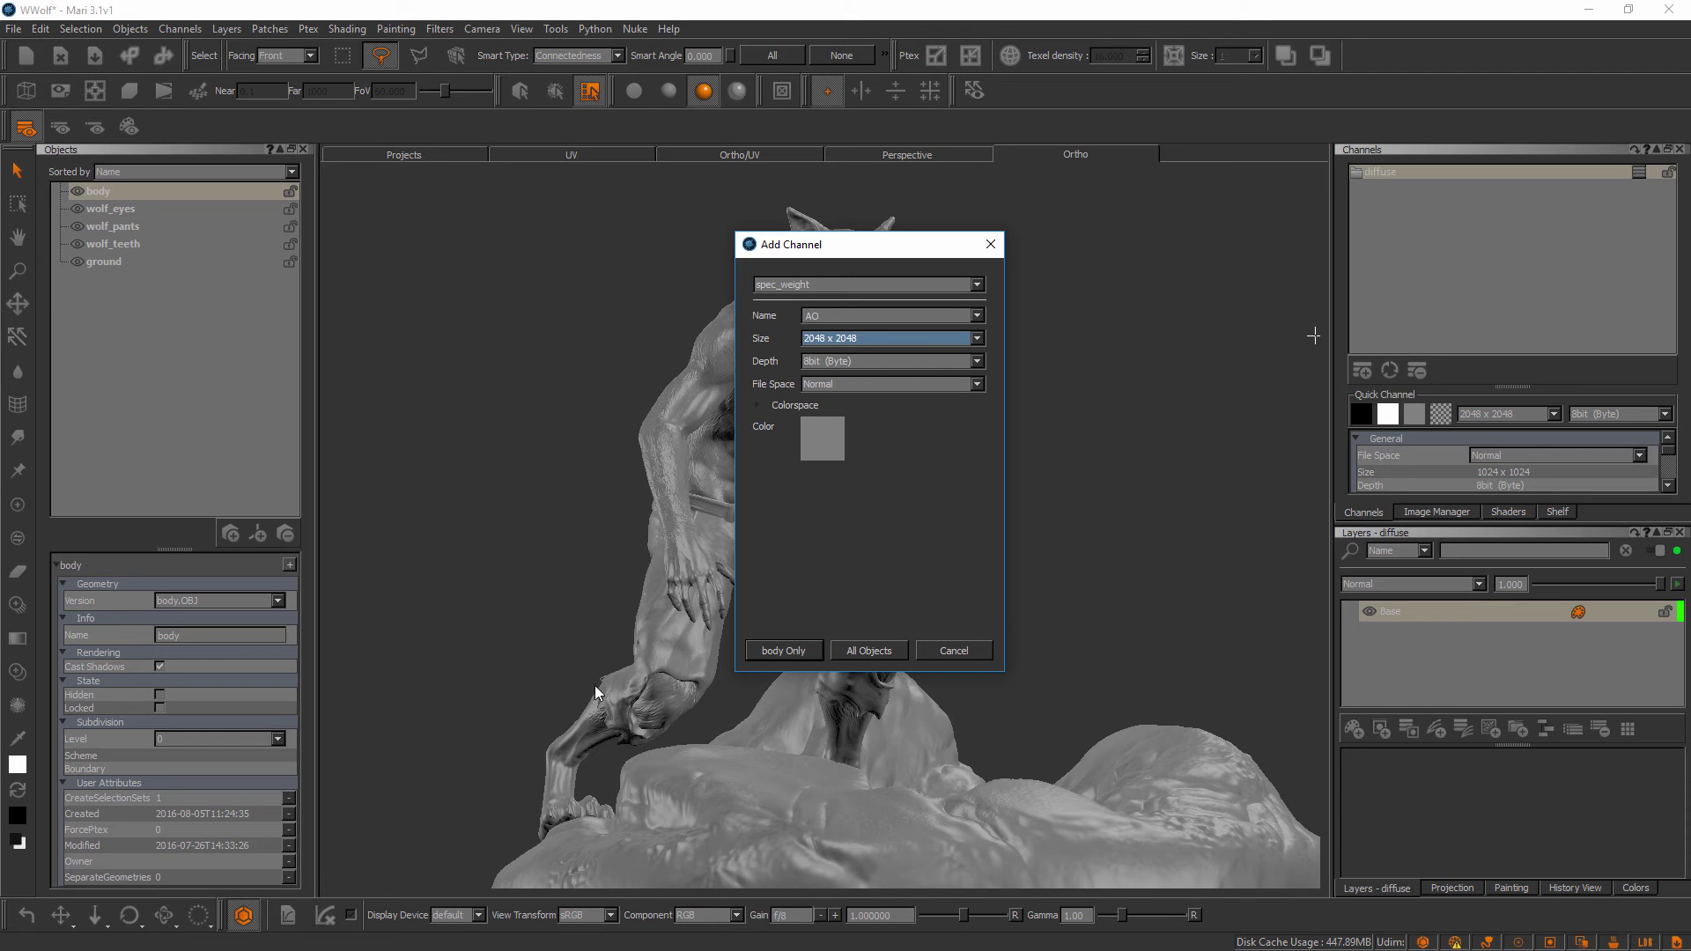
pyautogui.click(783, 652)
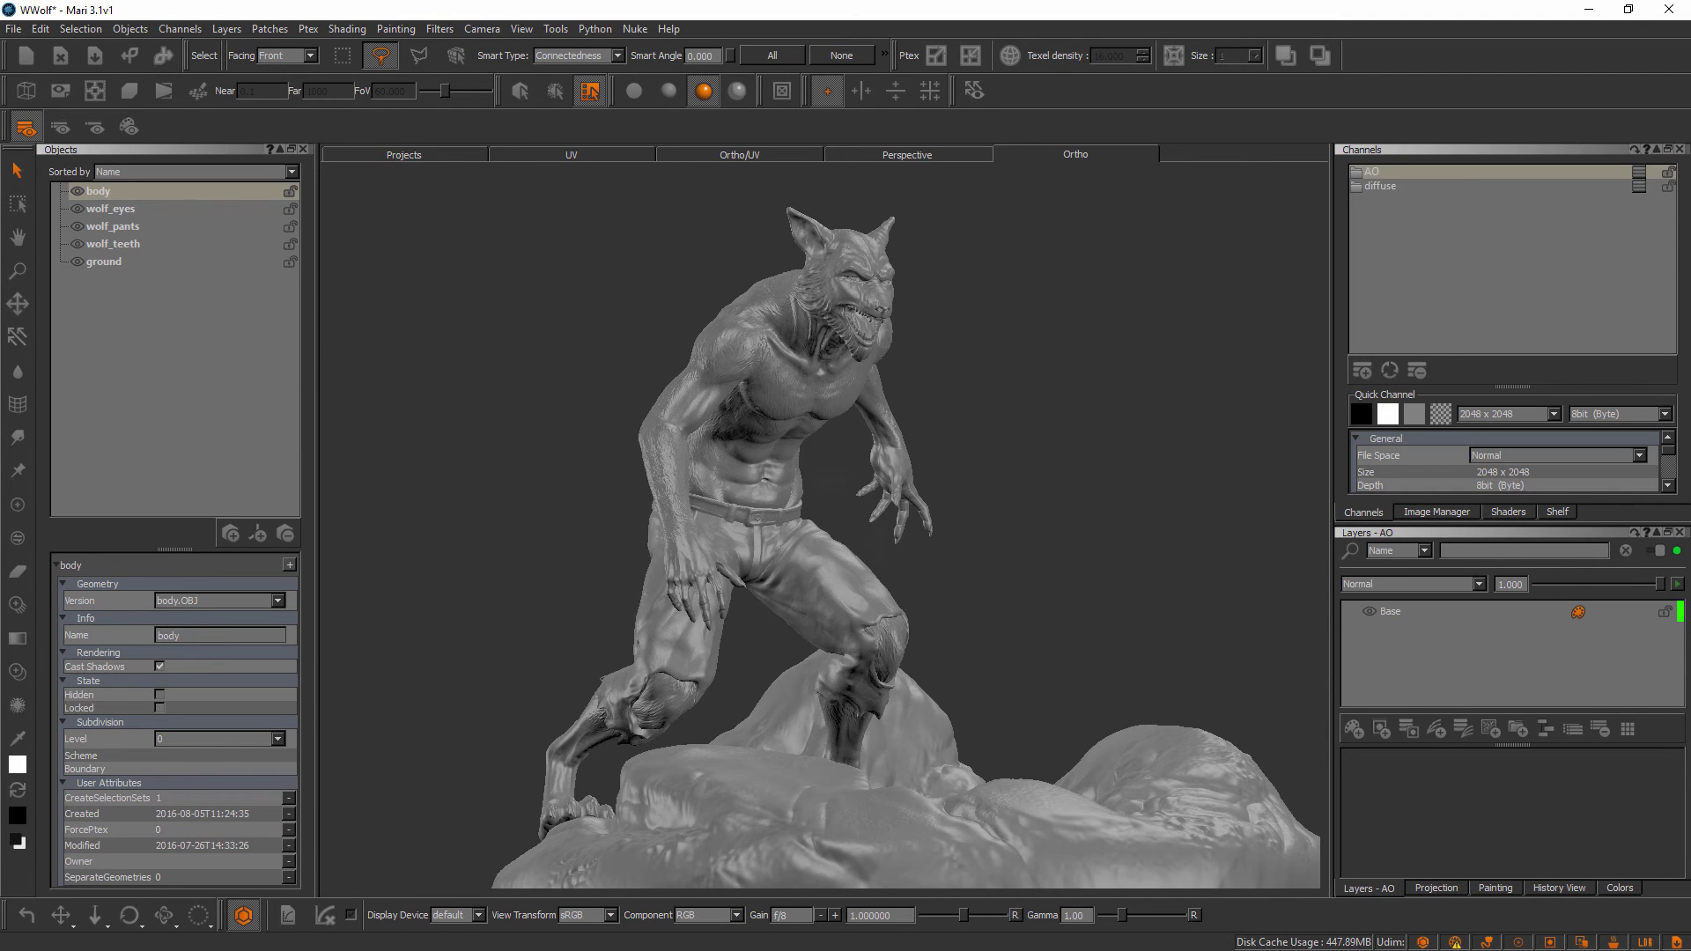
# Compare the properties and layer stacks of the body's AO and diffuse channels, finishing with AO active
pyautogui.moveTo(1506, 387); pyautogui.dragTo(1508, 314)
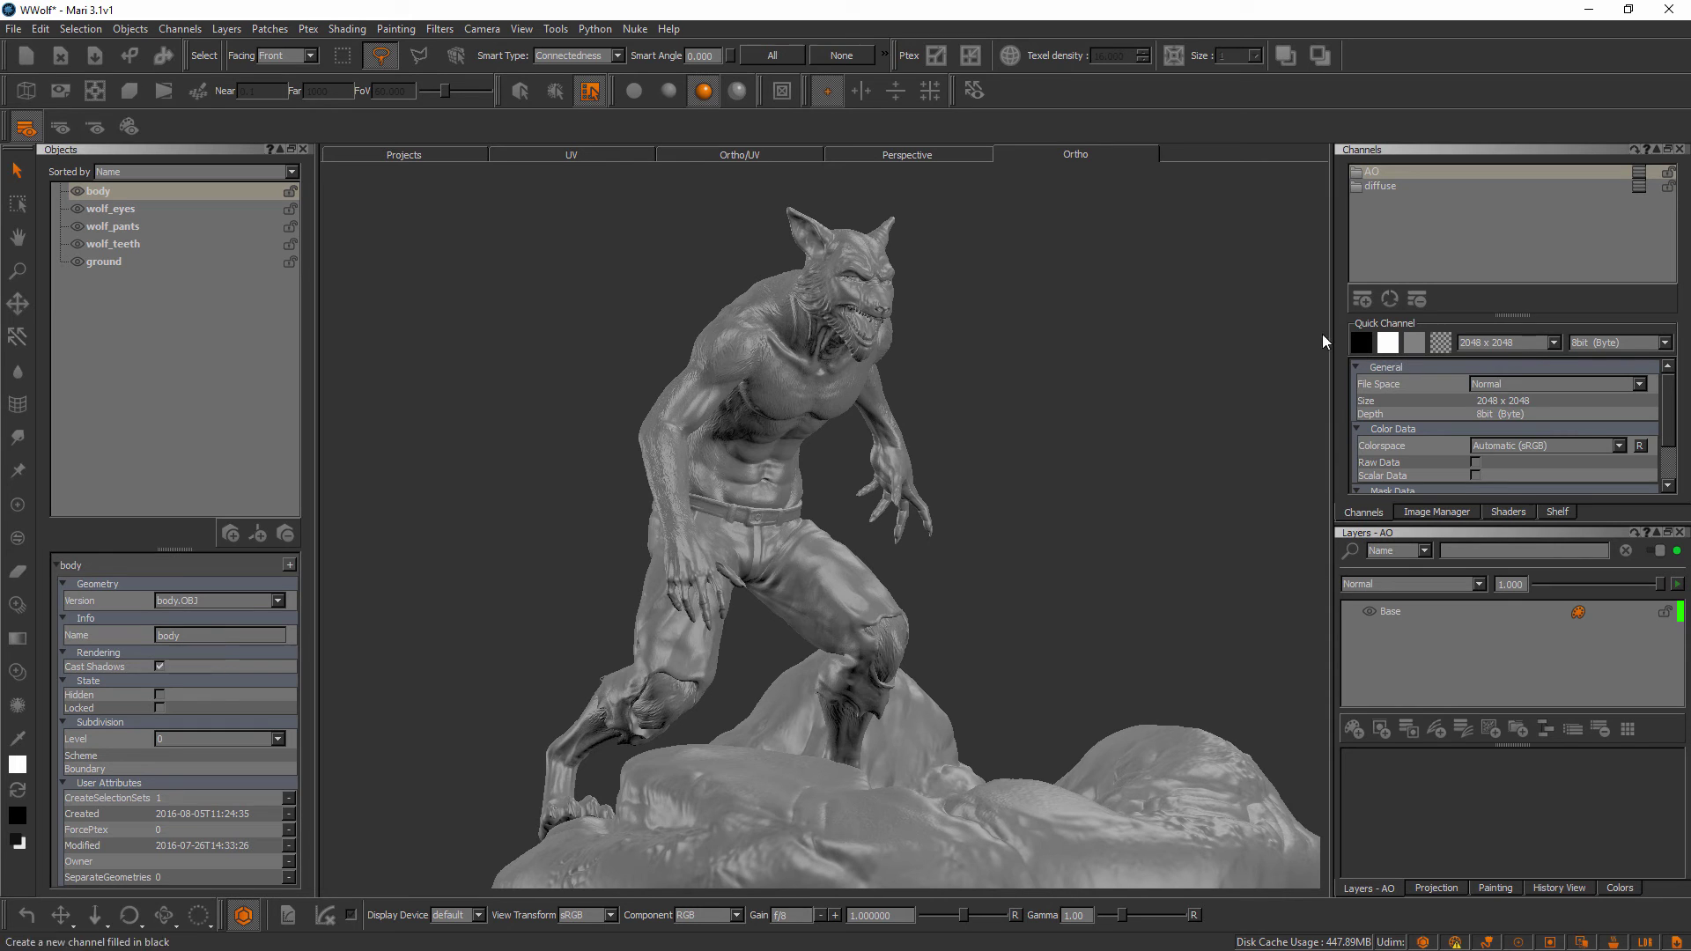
pyautogui.moveTo(1515, 317); pyautogui.dragTo(1517, 326)
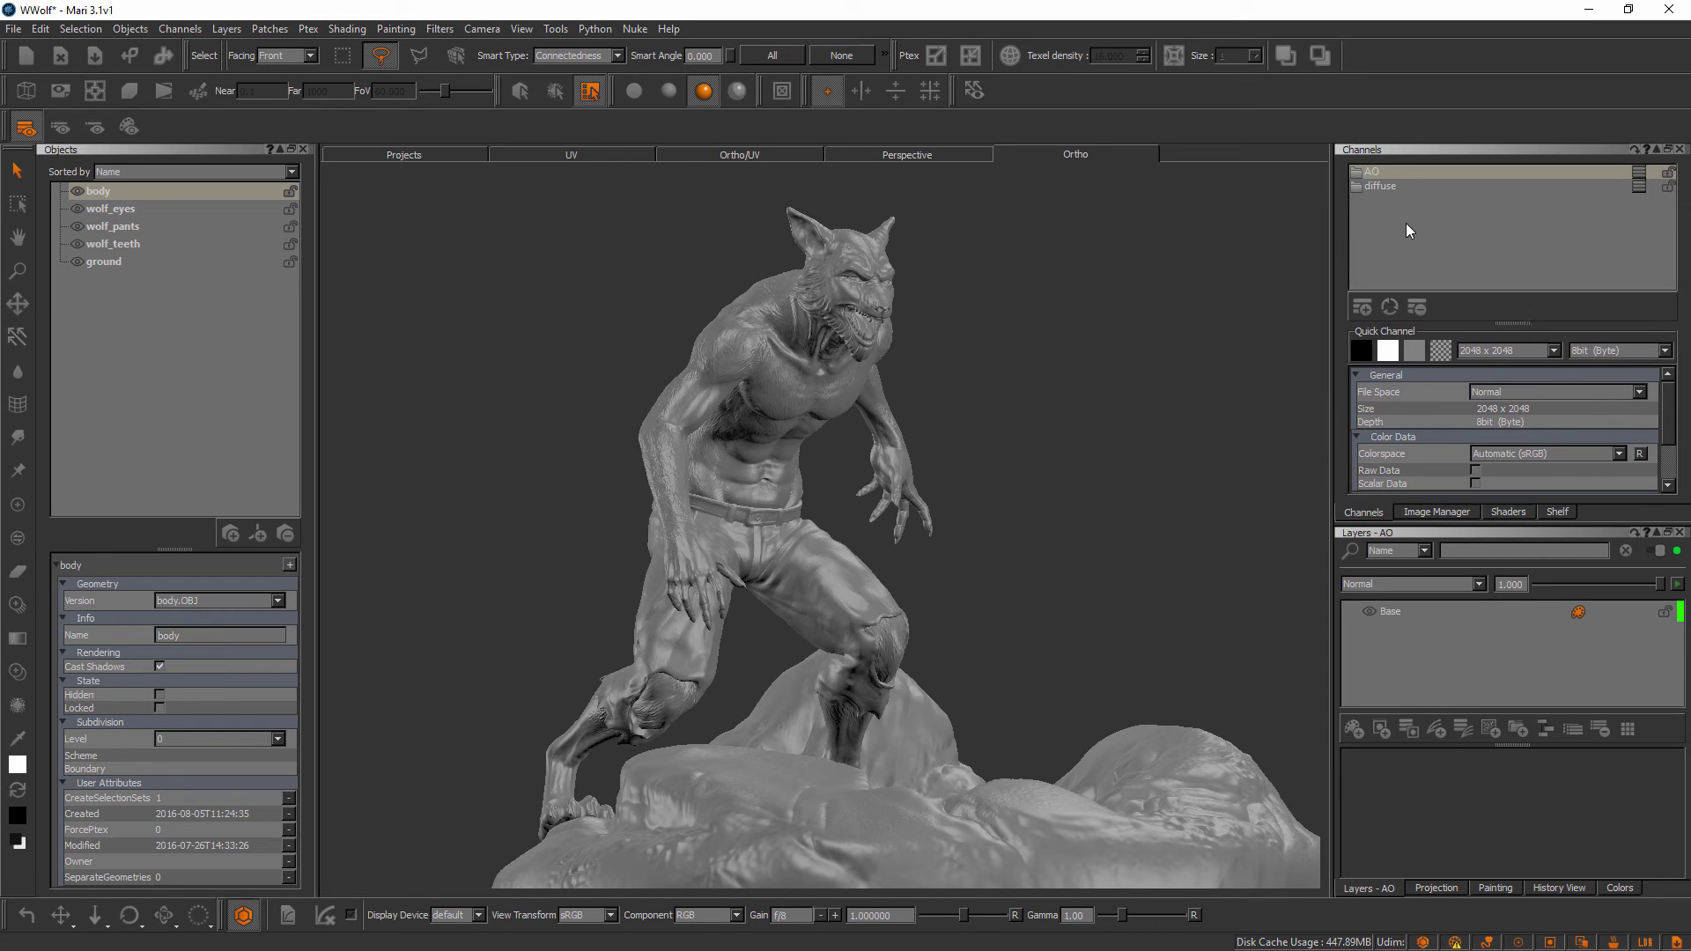
pyautogui.click(1393, 171)
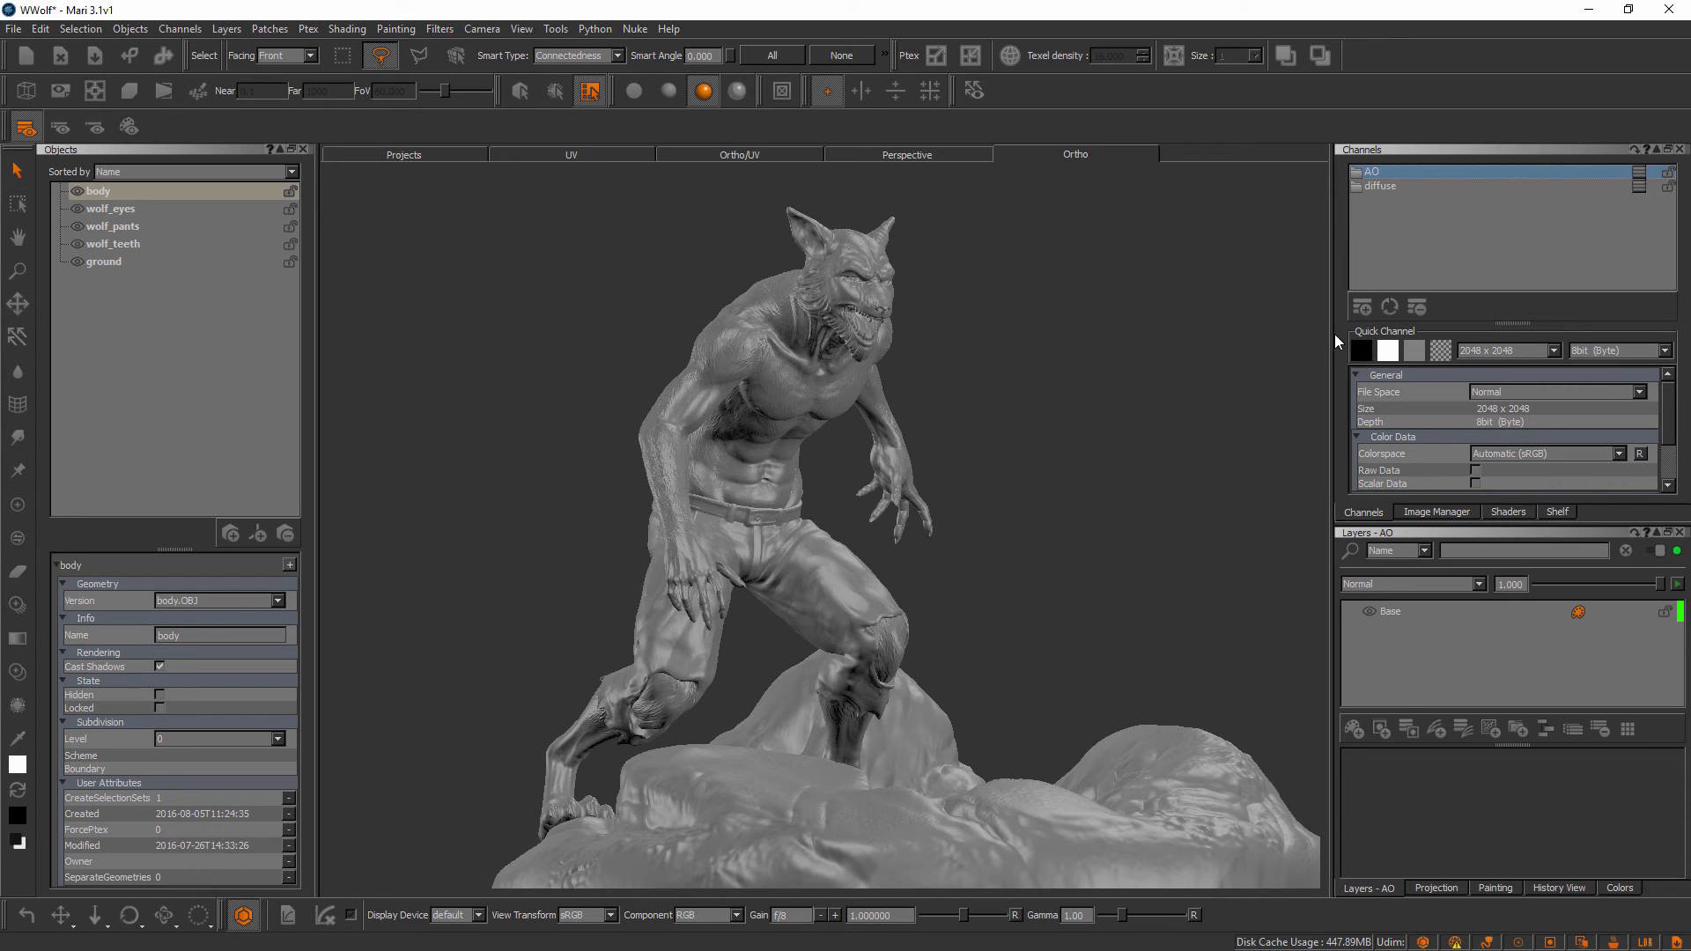
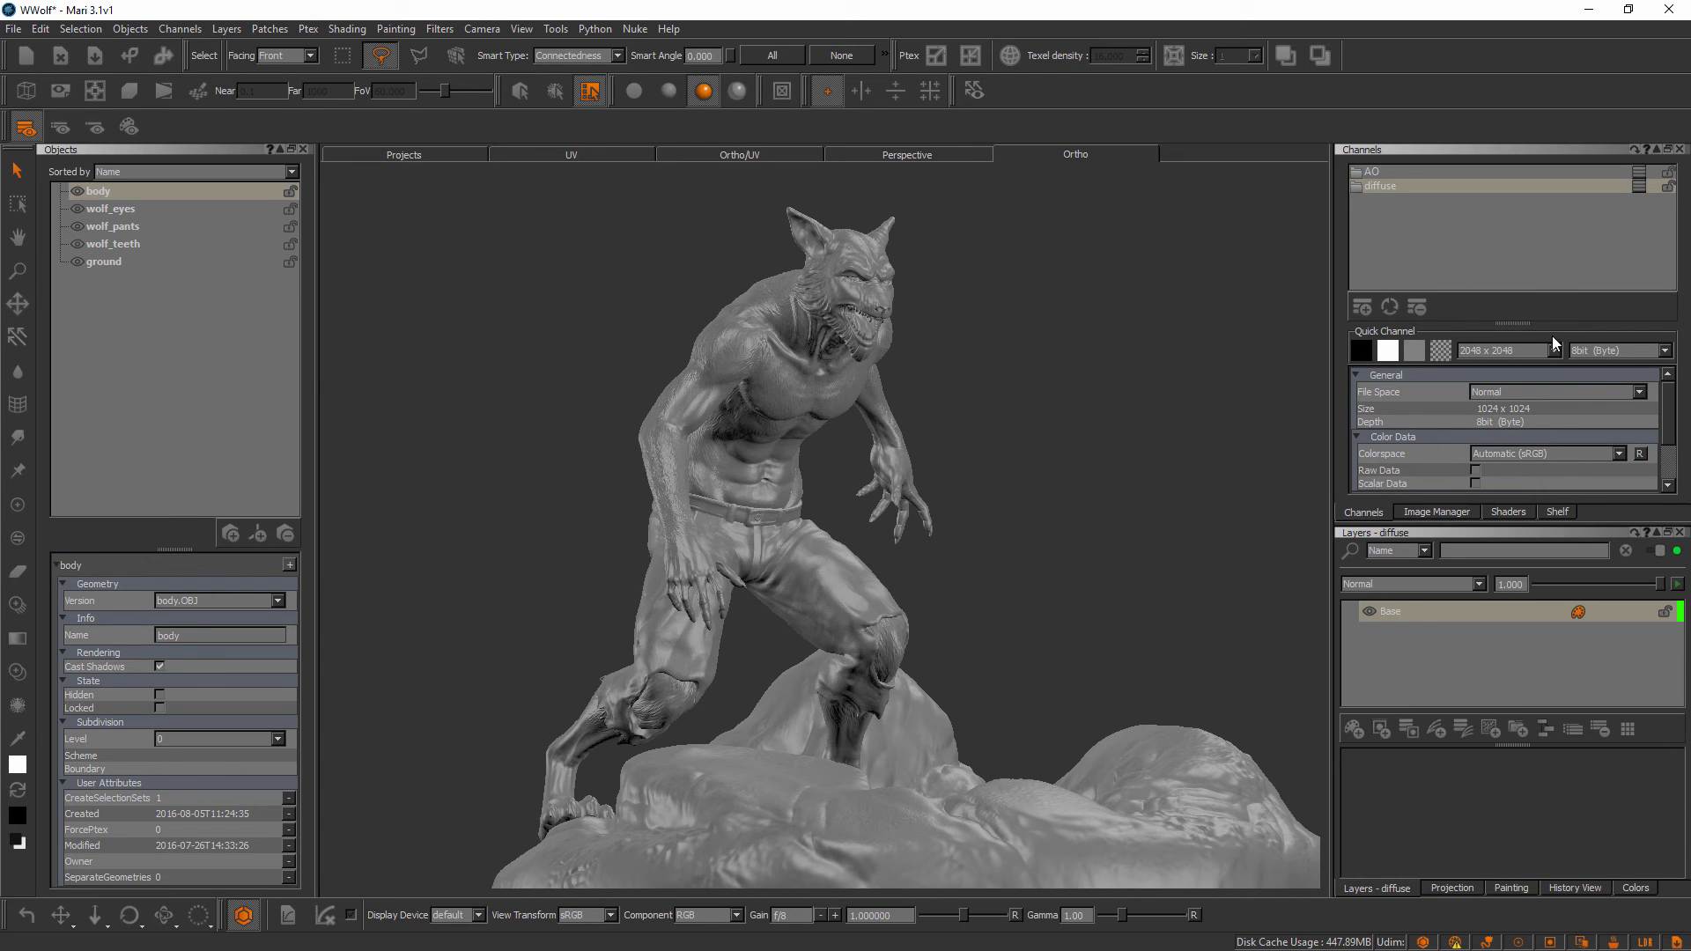
pyautogui.click(1641, 187)
pyautogui.click(1605, 187)
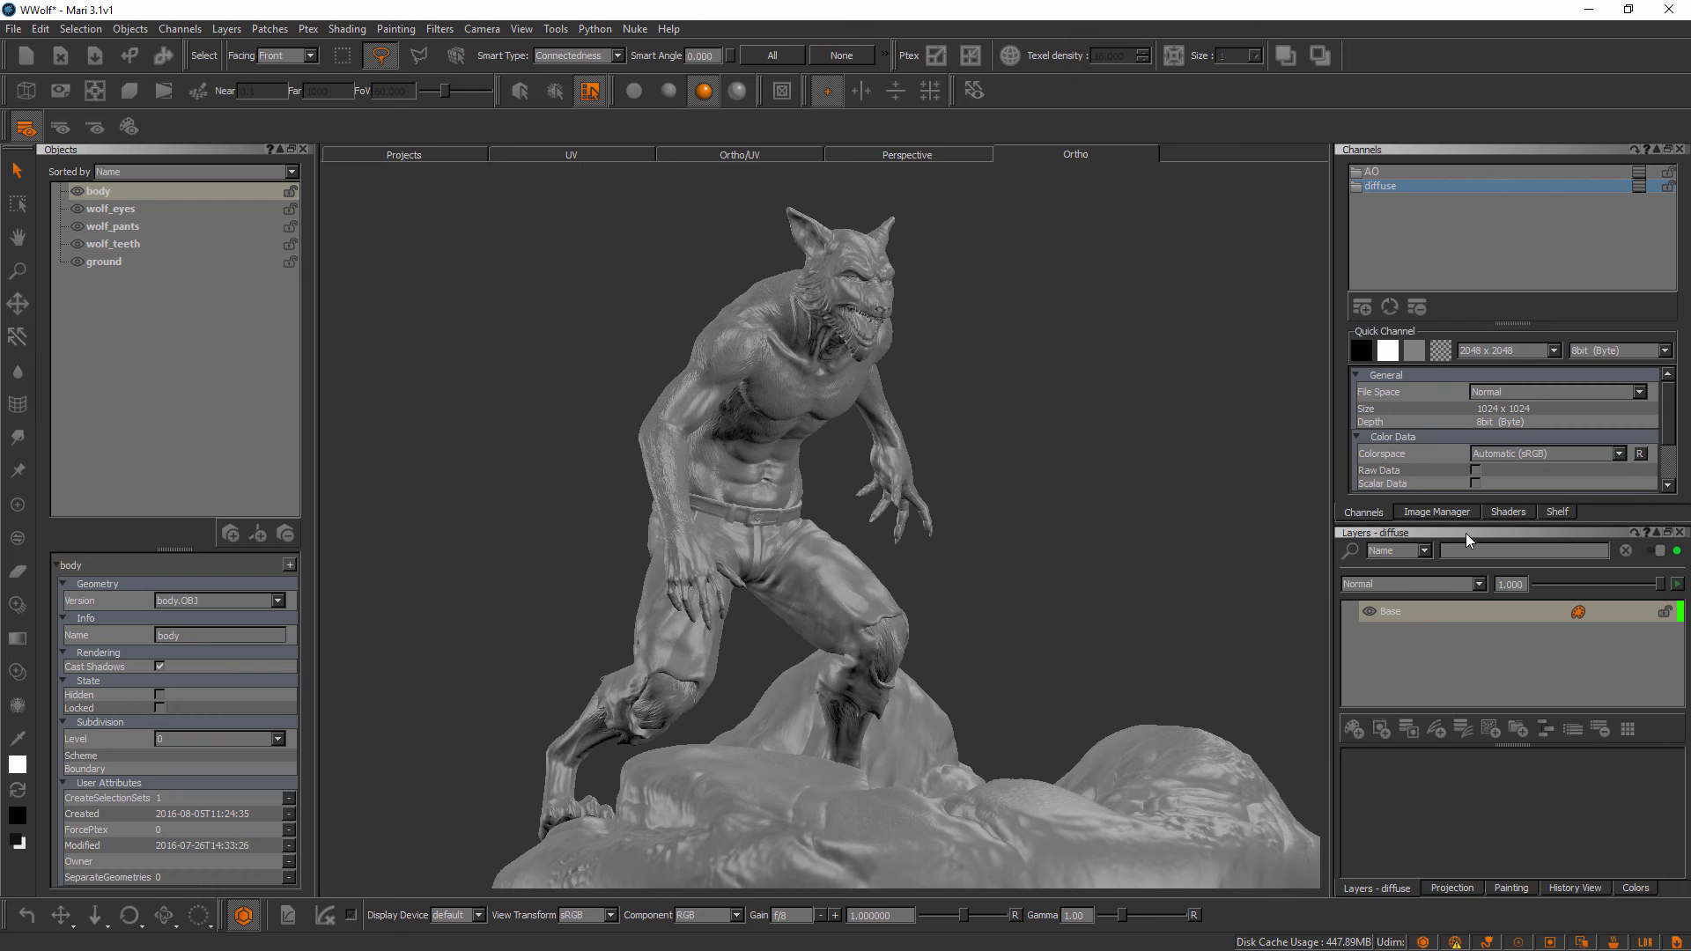
pyautogui.moveTo(1472, 526); pyautogui.dragTo(1485, 490)
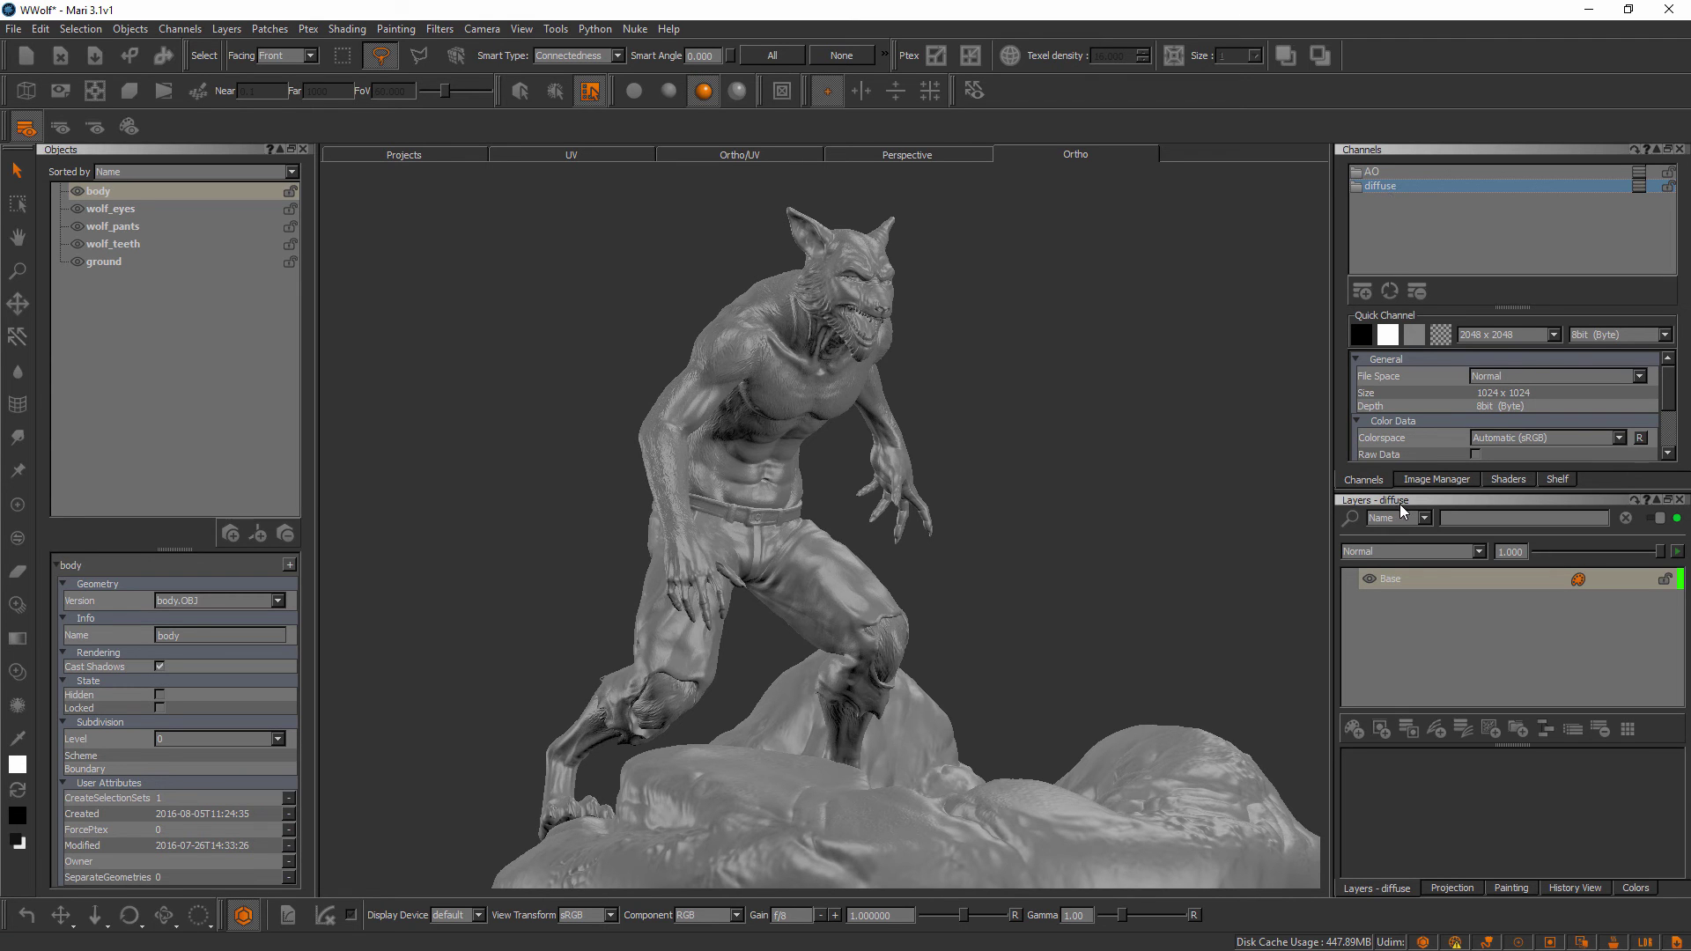
pyautogui.click(1402, 172)
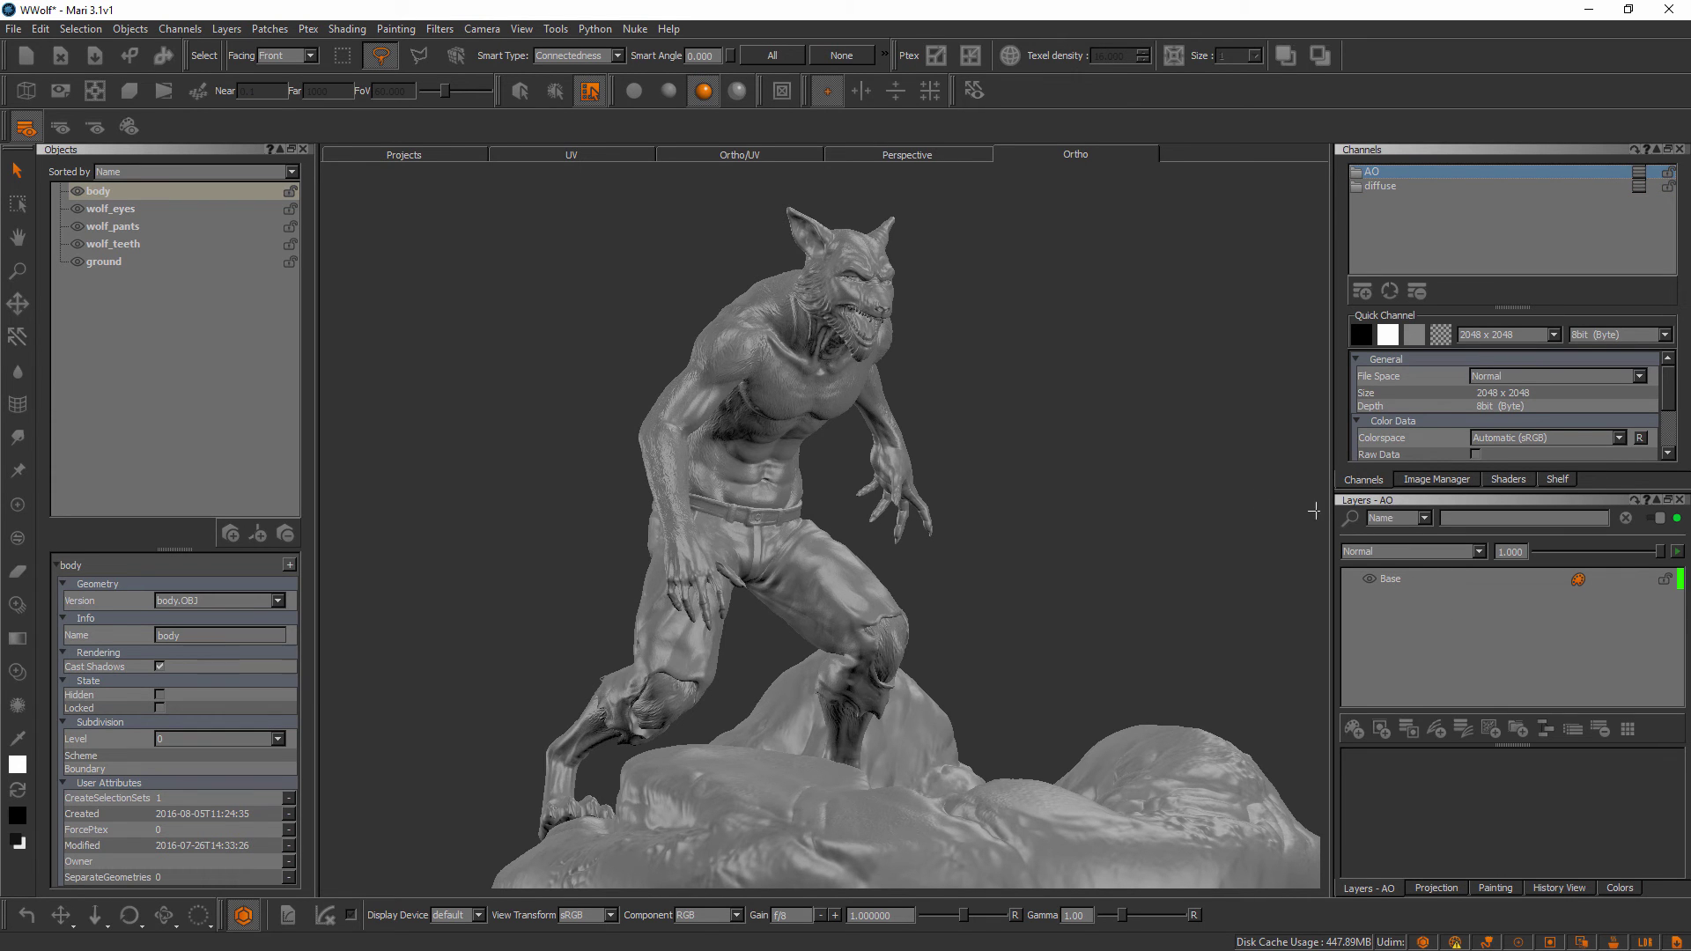
# Make diffuse the body's active channel using the on-canvas overview of objects, shaders, channels and layers
pyautogui.press('`')
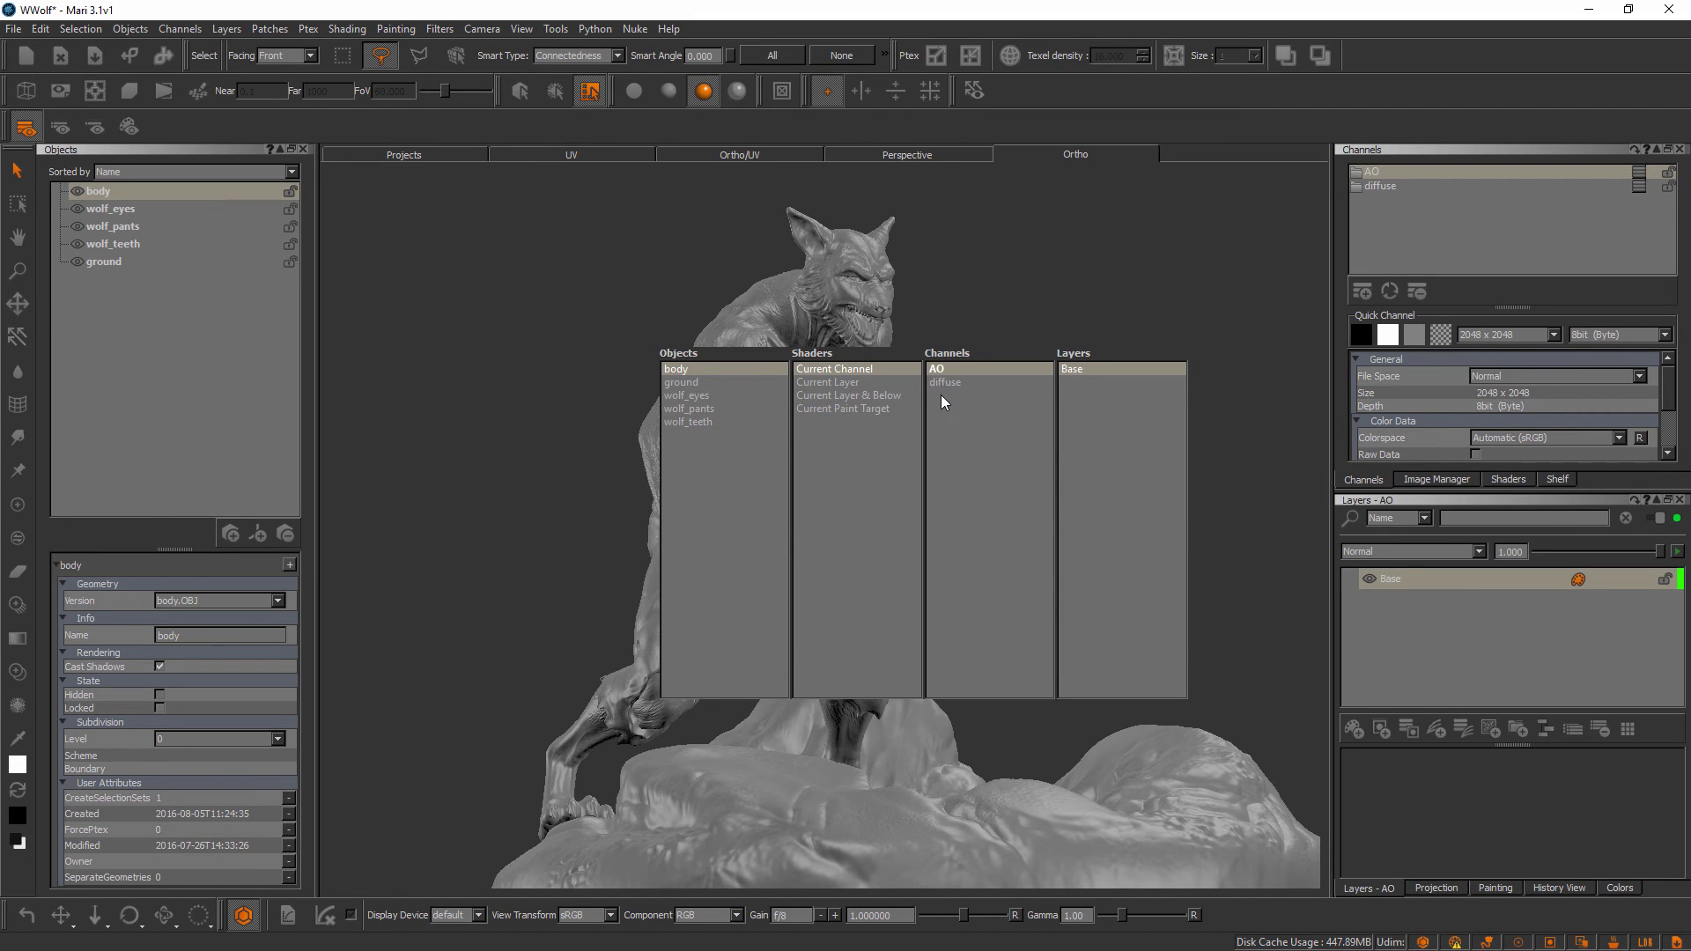
pyautogui.click(946, 384)
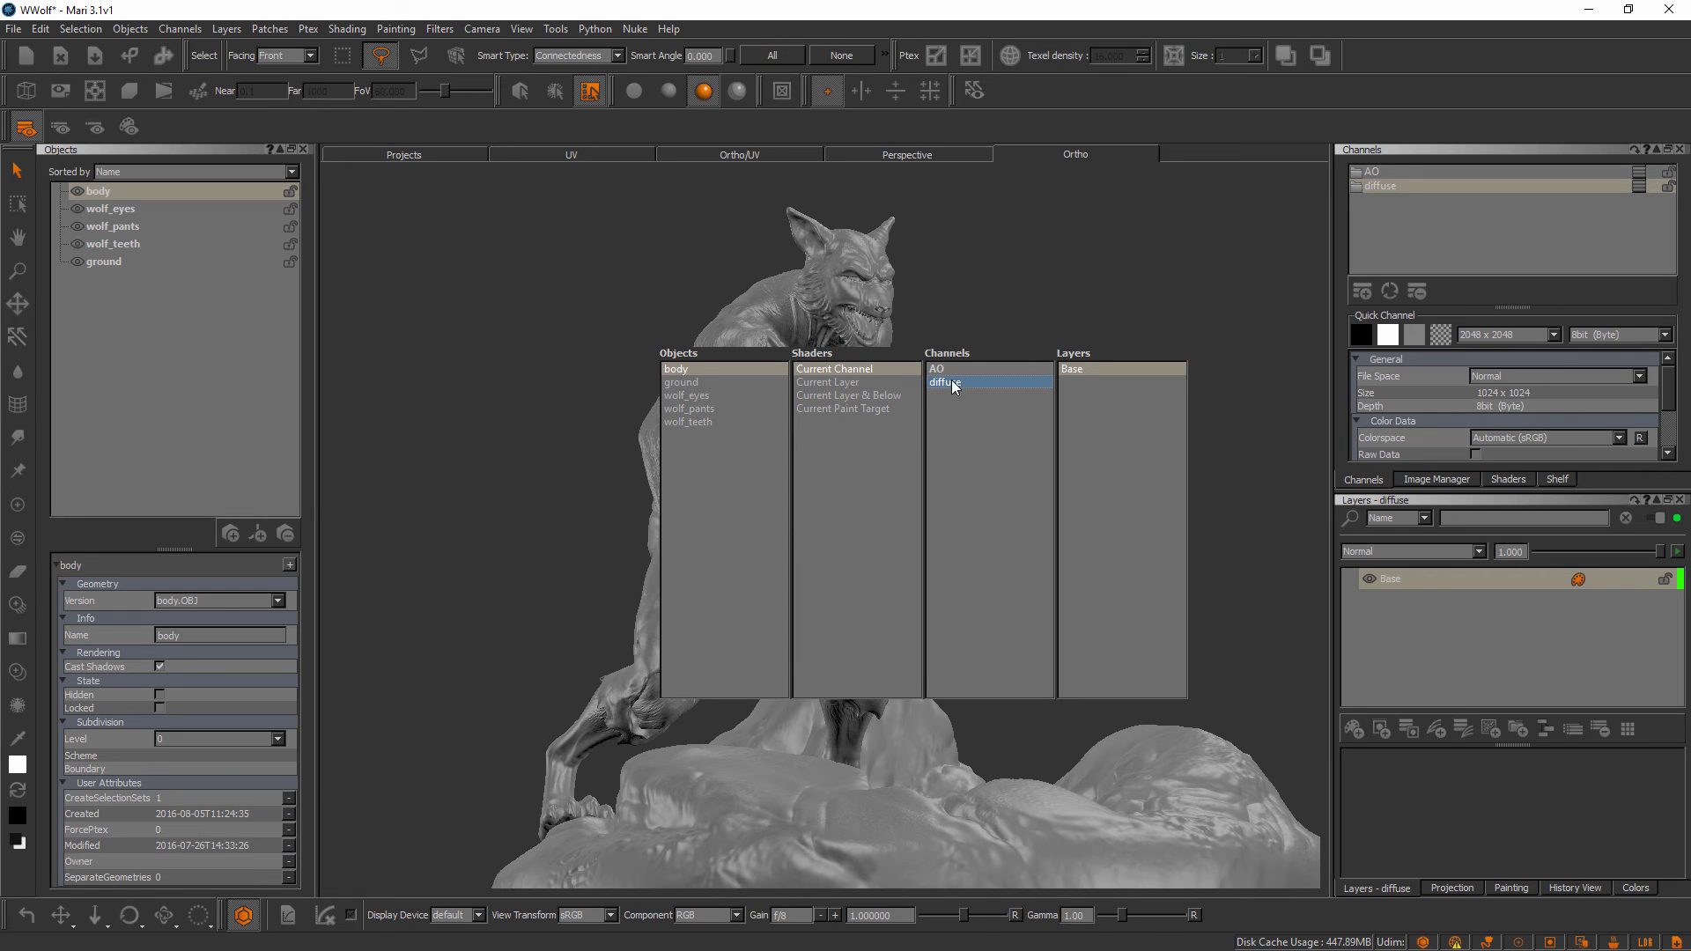
pyautogui.press('Up')
pyautogui.press('Down')
pyautogui.press('Return')
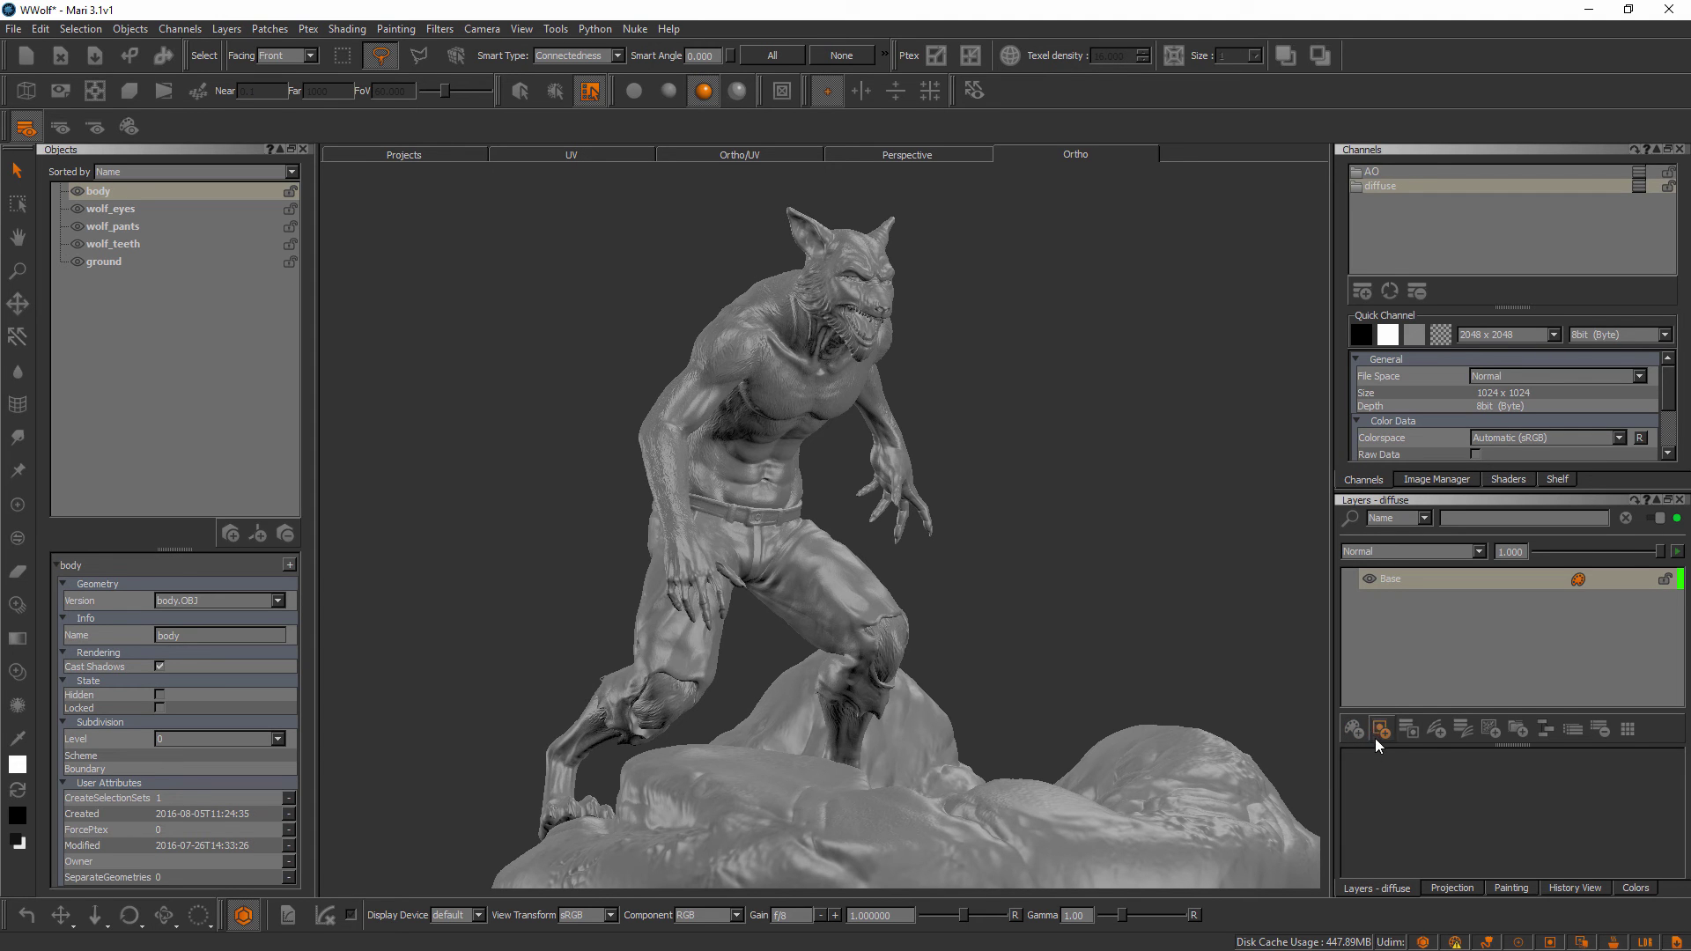
pyautogui.click(1491, 727)
pyautogui.moveTo(1533, 780)
pyautogui.moveTo(1533, 741)
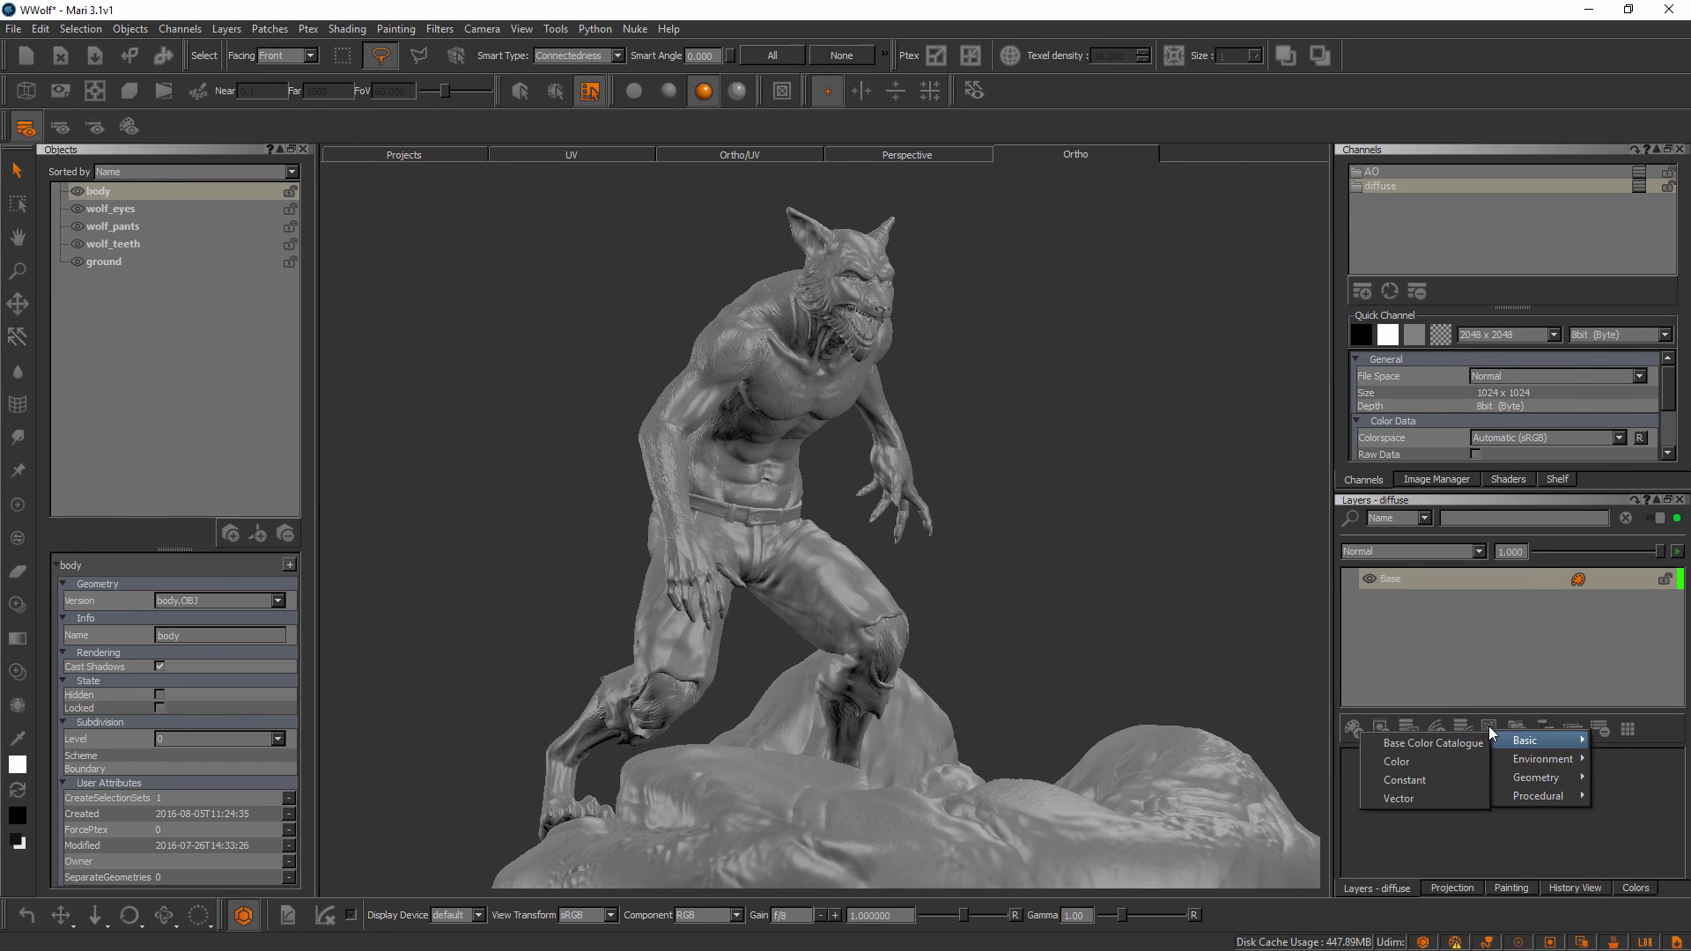
pyautogui.click(1488, 717)
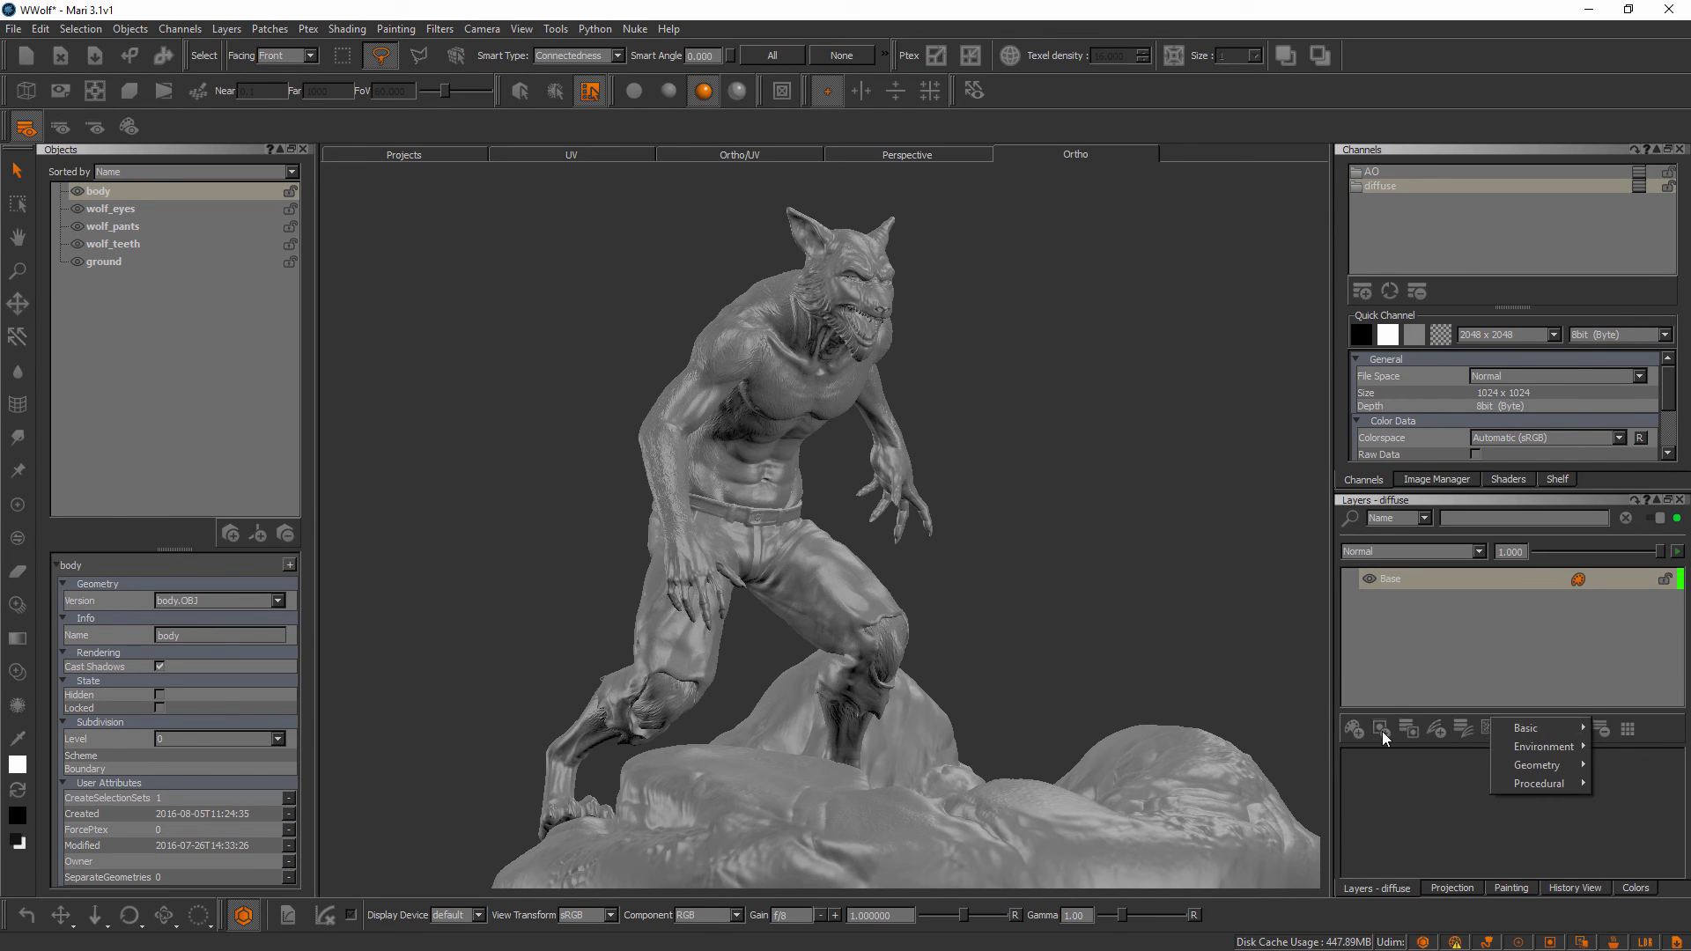
pyautogui.click(1444, 726)
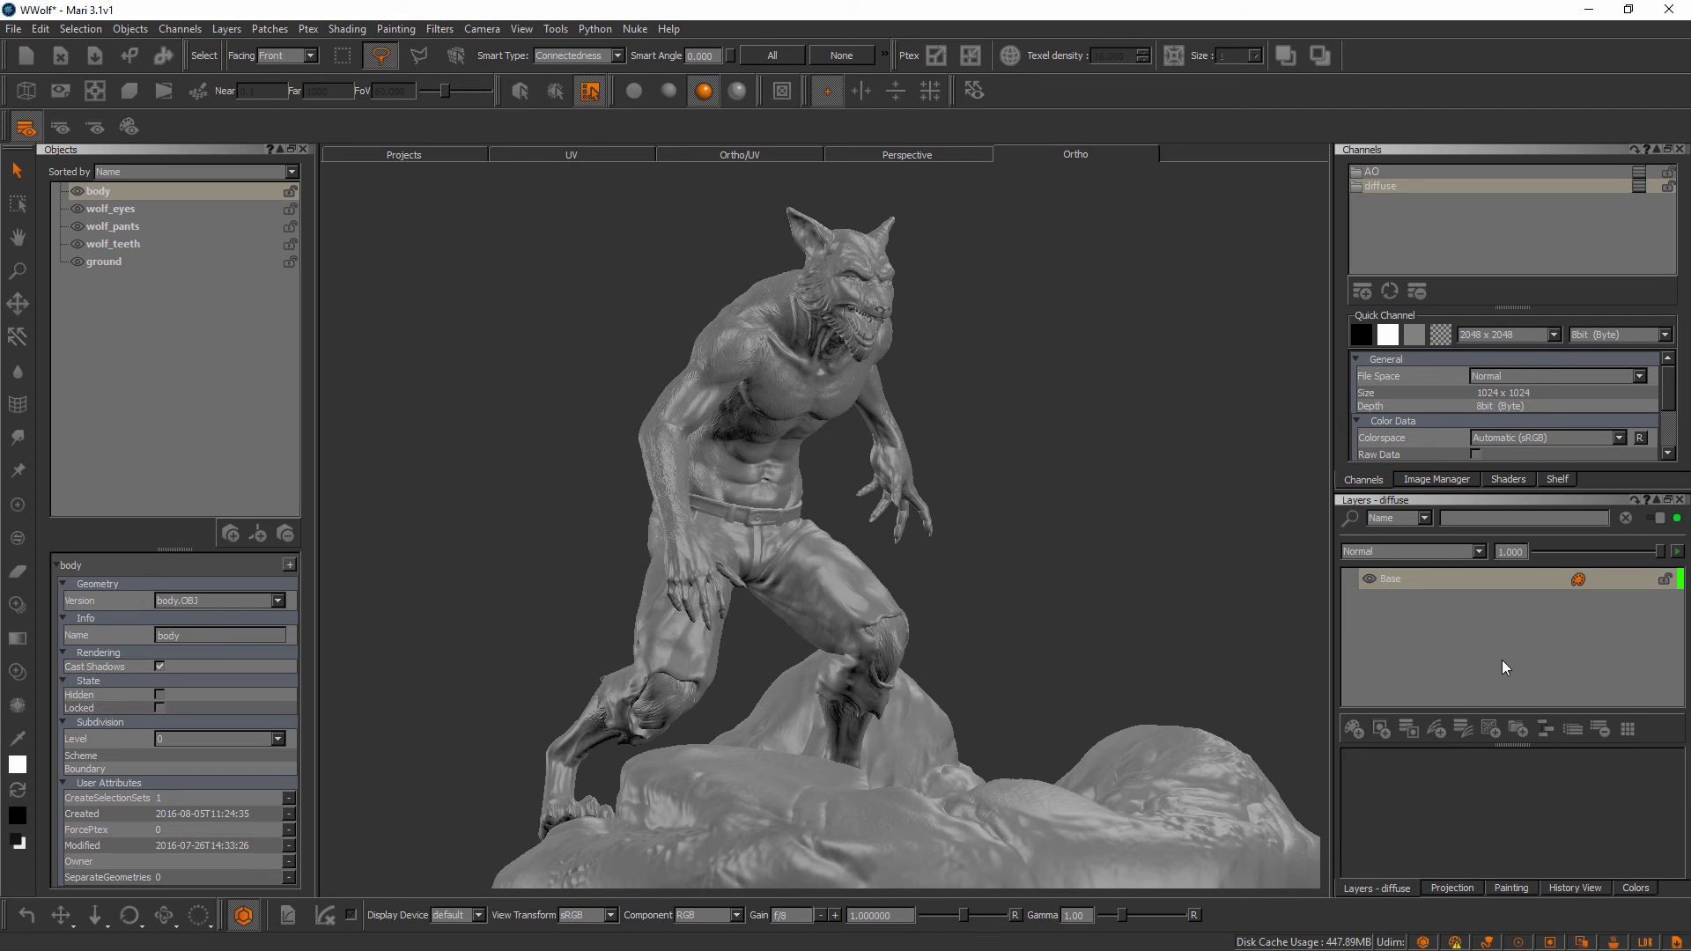
# Make AO the active channel and frame the body's patch 1001 in the combined orthographic and UV view
pyautogui.click(1406, 172)
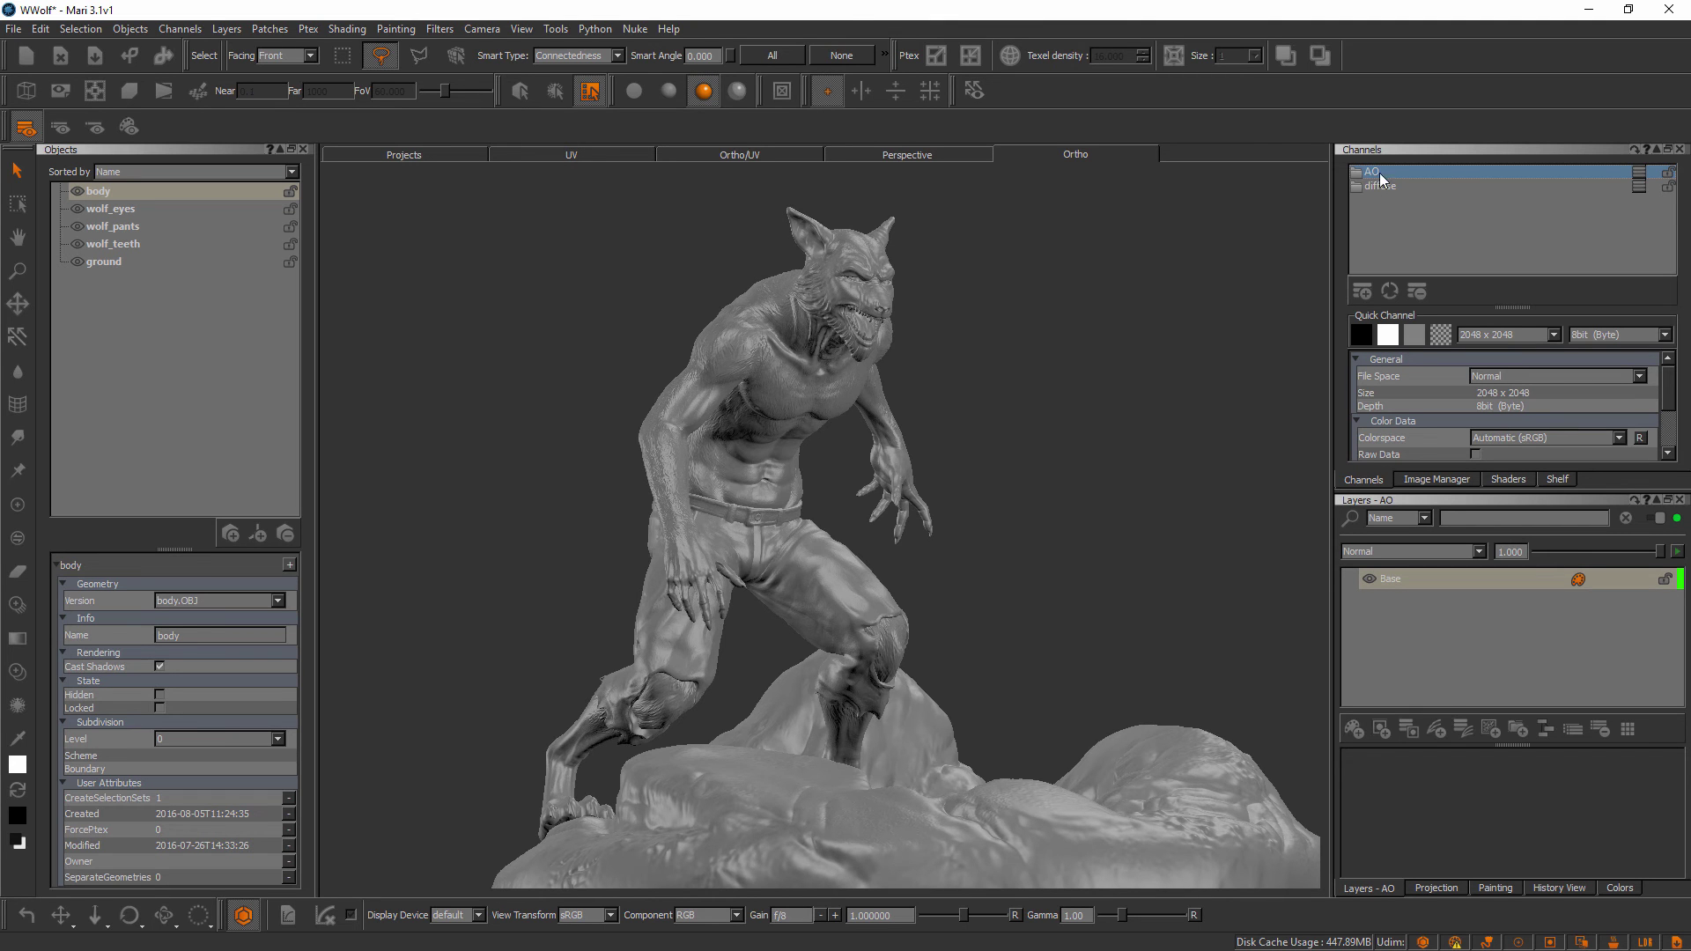
pyautogui.click(741, 155)
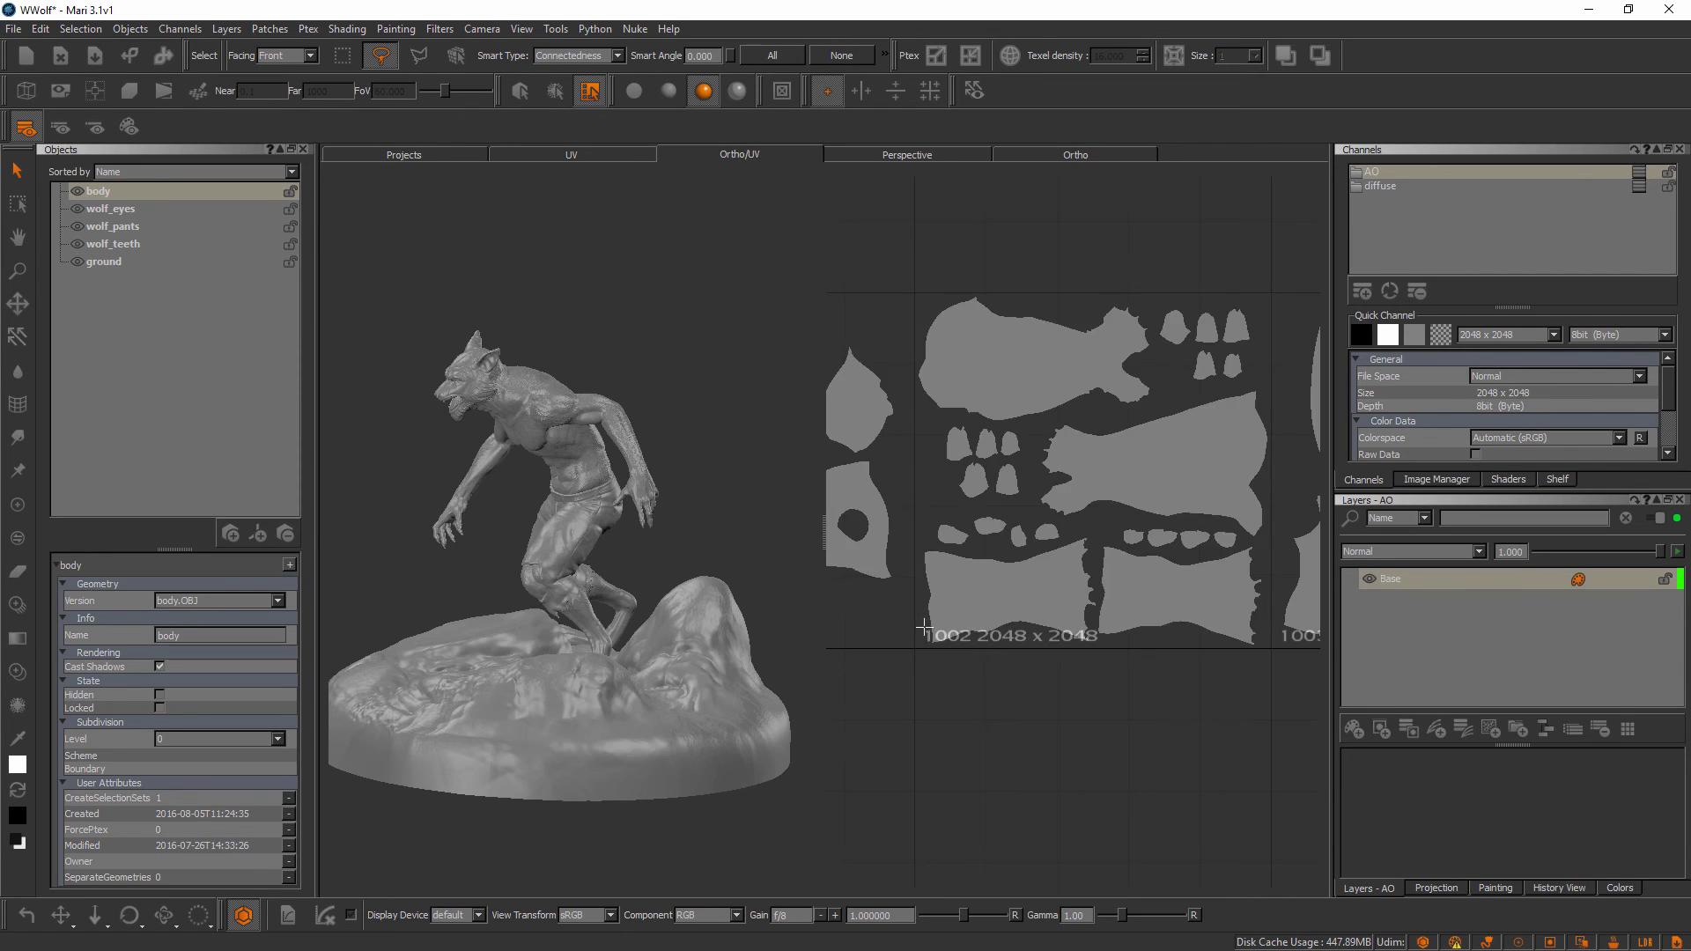
pyautogui.scroll(-5, 1037, 573)
pyautogui.moveTo(1049, 563); pyautogui.dragTo(1065, 555, button='middle')
pyautogui.scroll(-2, 1065, 555)
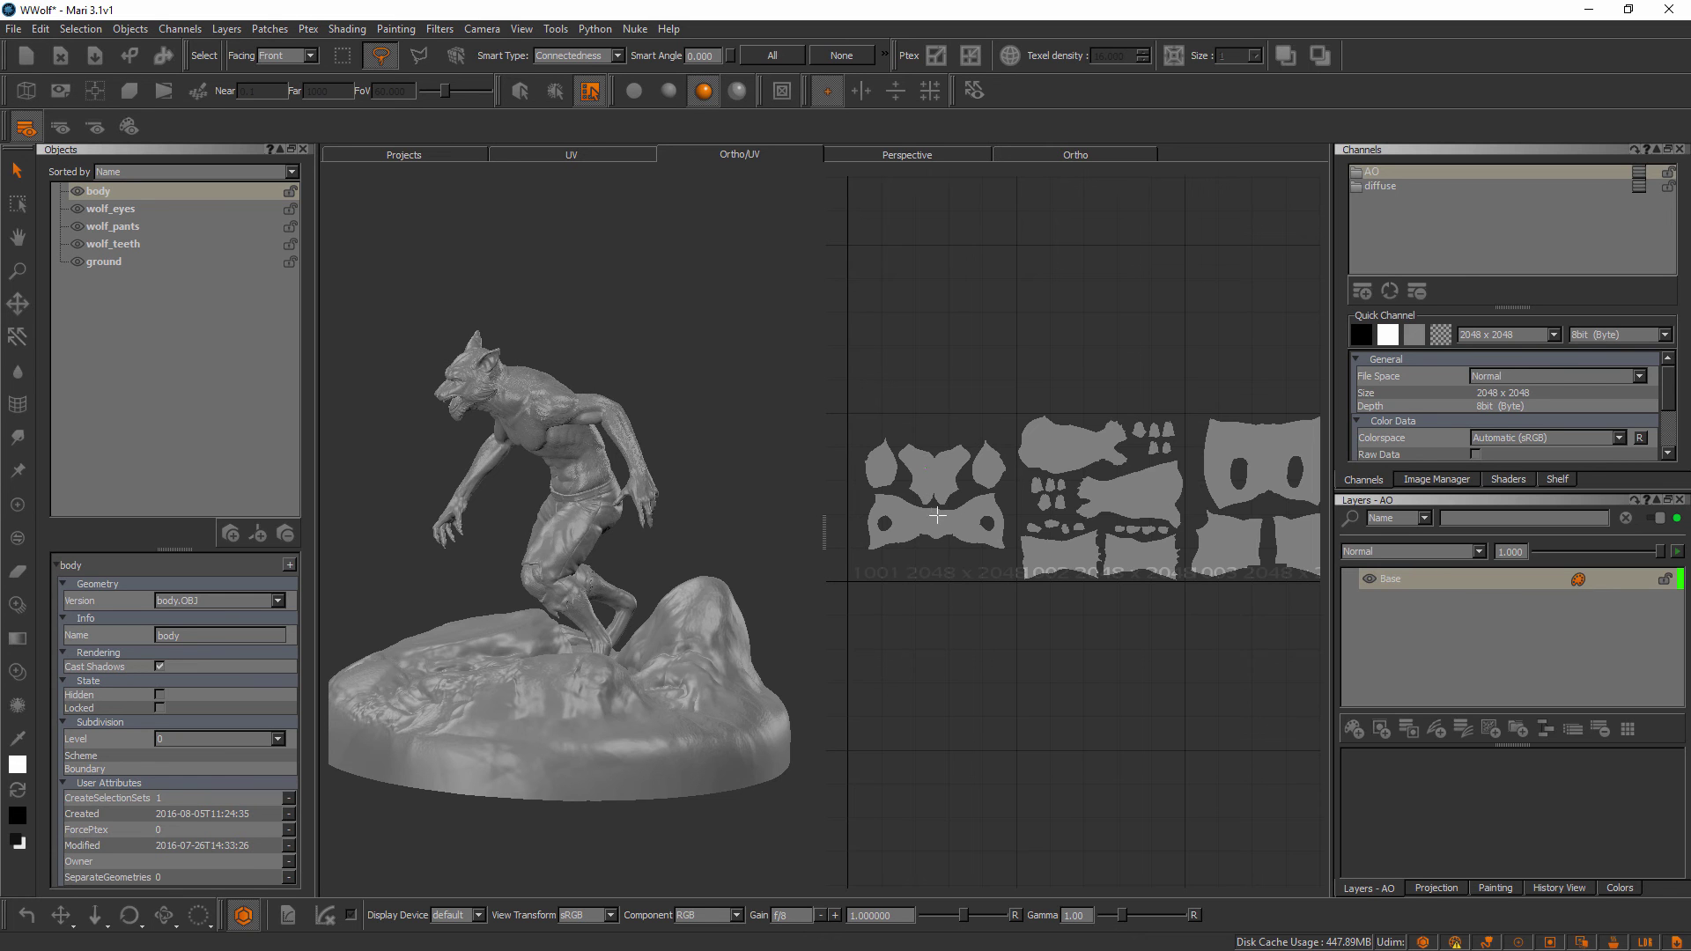
pyautogui.scroll(5, 937, 515)
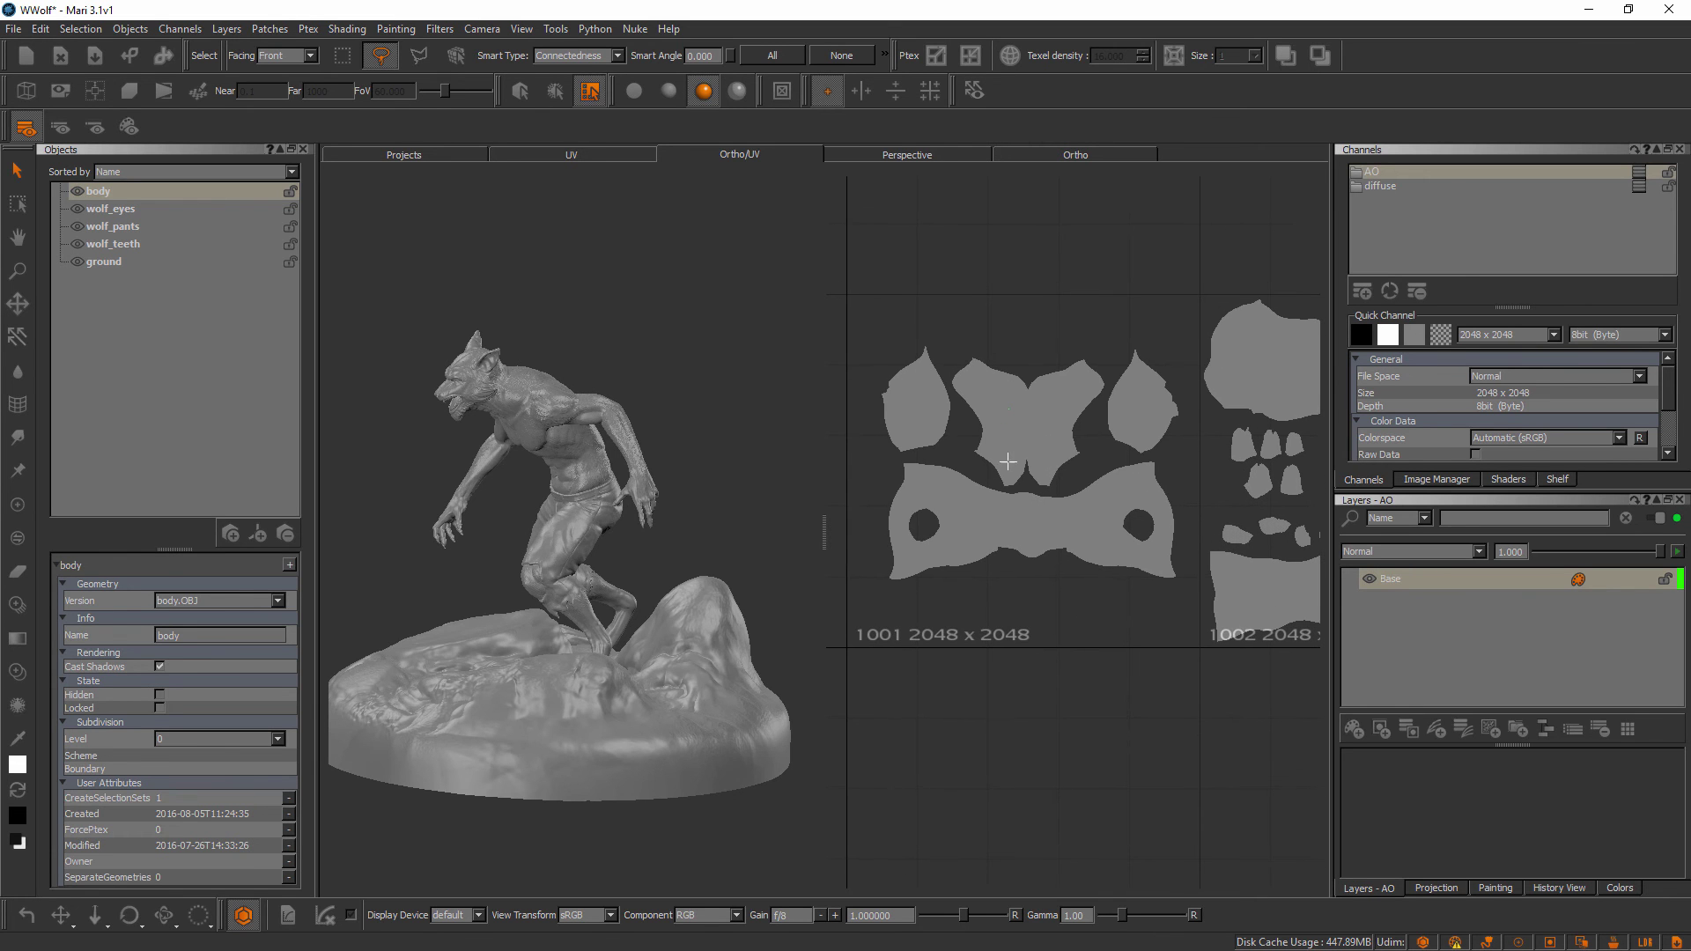
# Switch to patch selection mode and select the body's head patch, UDIM 1001
pyautogui.click(555, 93)
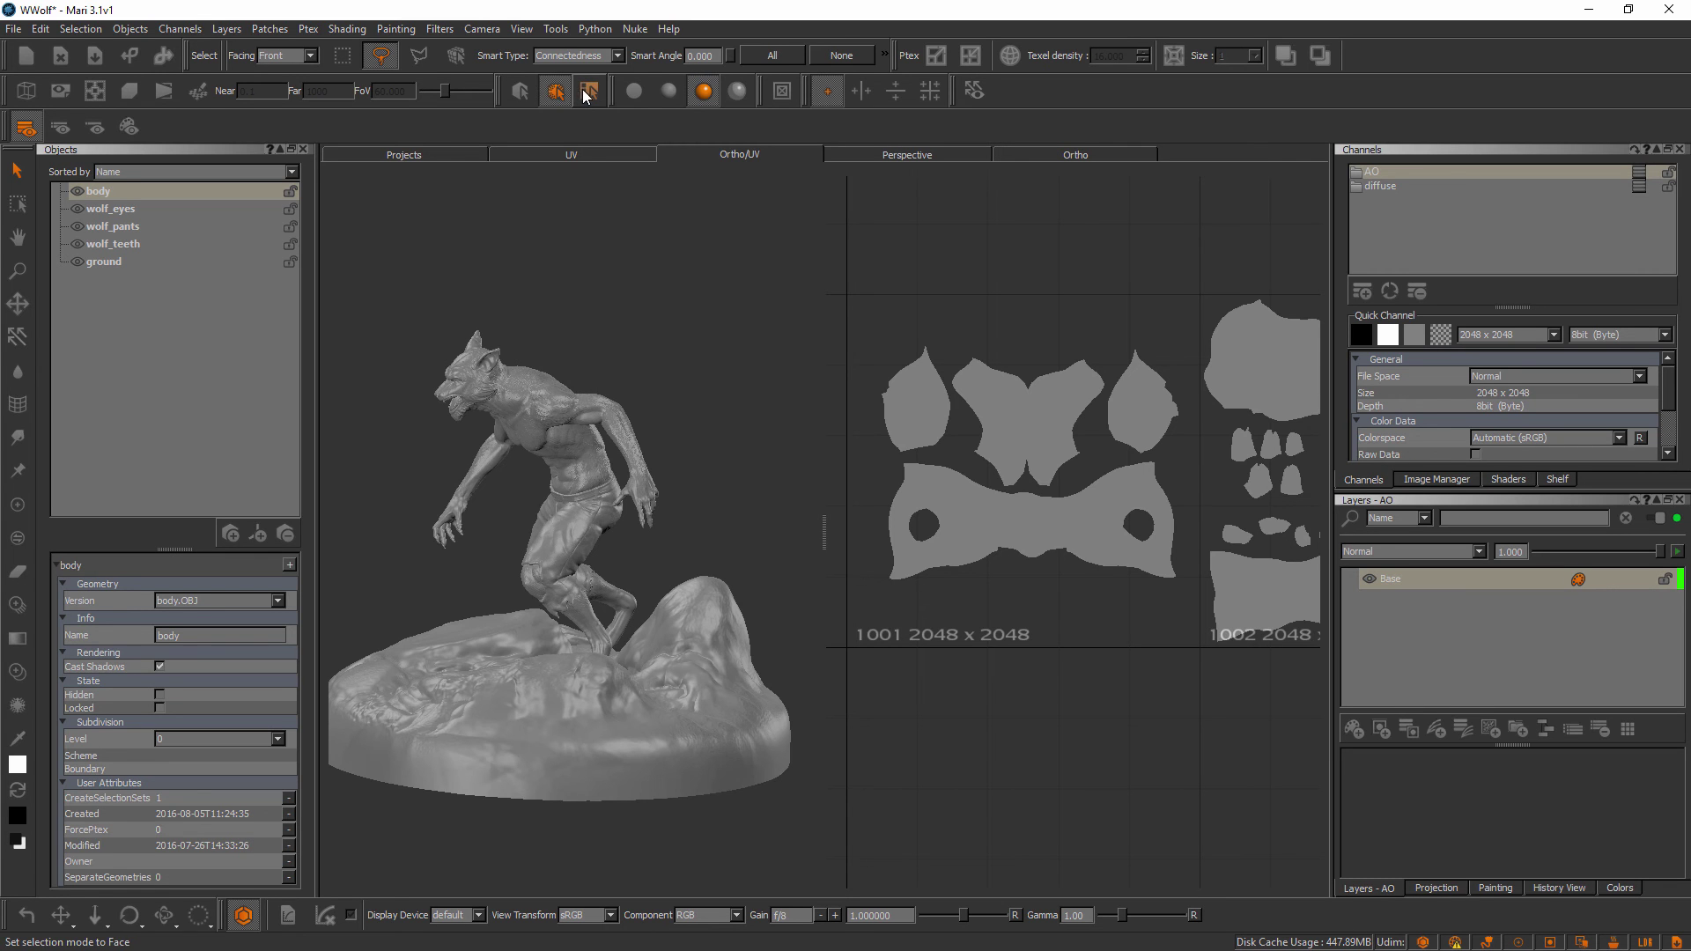
pyautogui.click(556, 93)
pyautogui.click(1037, 417)
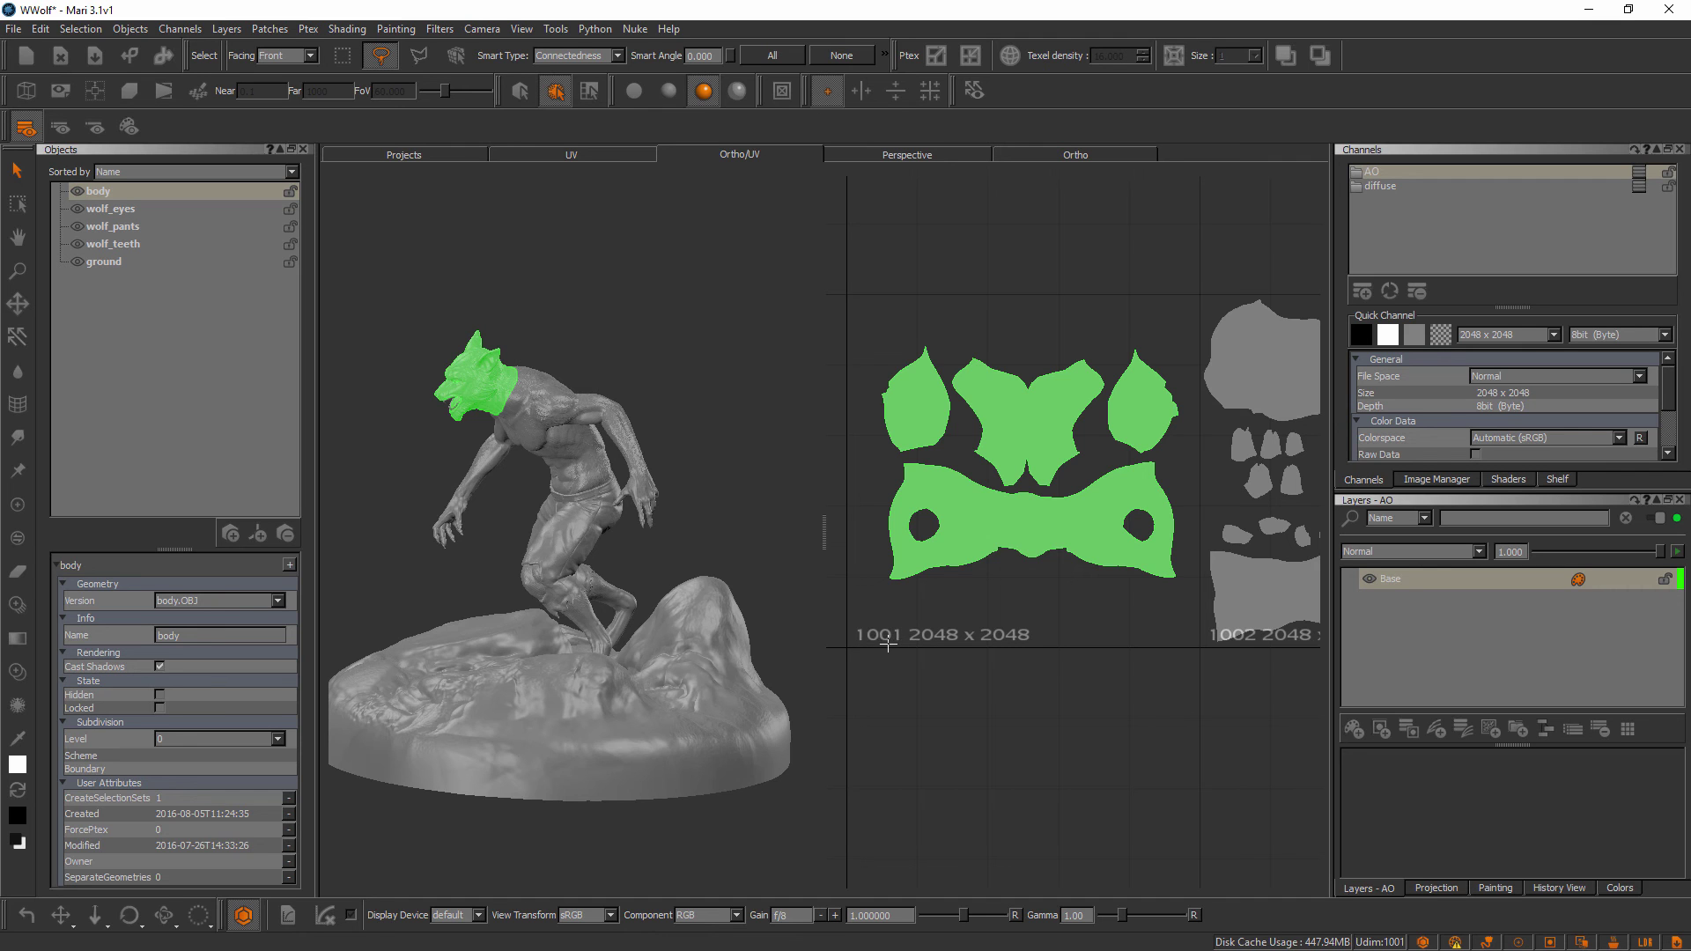
# Start an import into the AO layer stack and browse to Other Files/Images in the "Establishing a Texturing Pipeline Between MARI and ZBrush" project folder
pyautogui.rightClick(1389, 171)
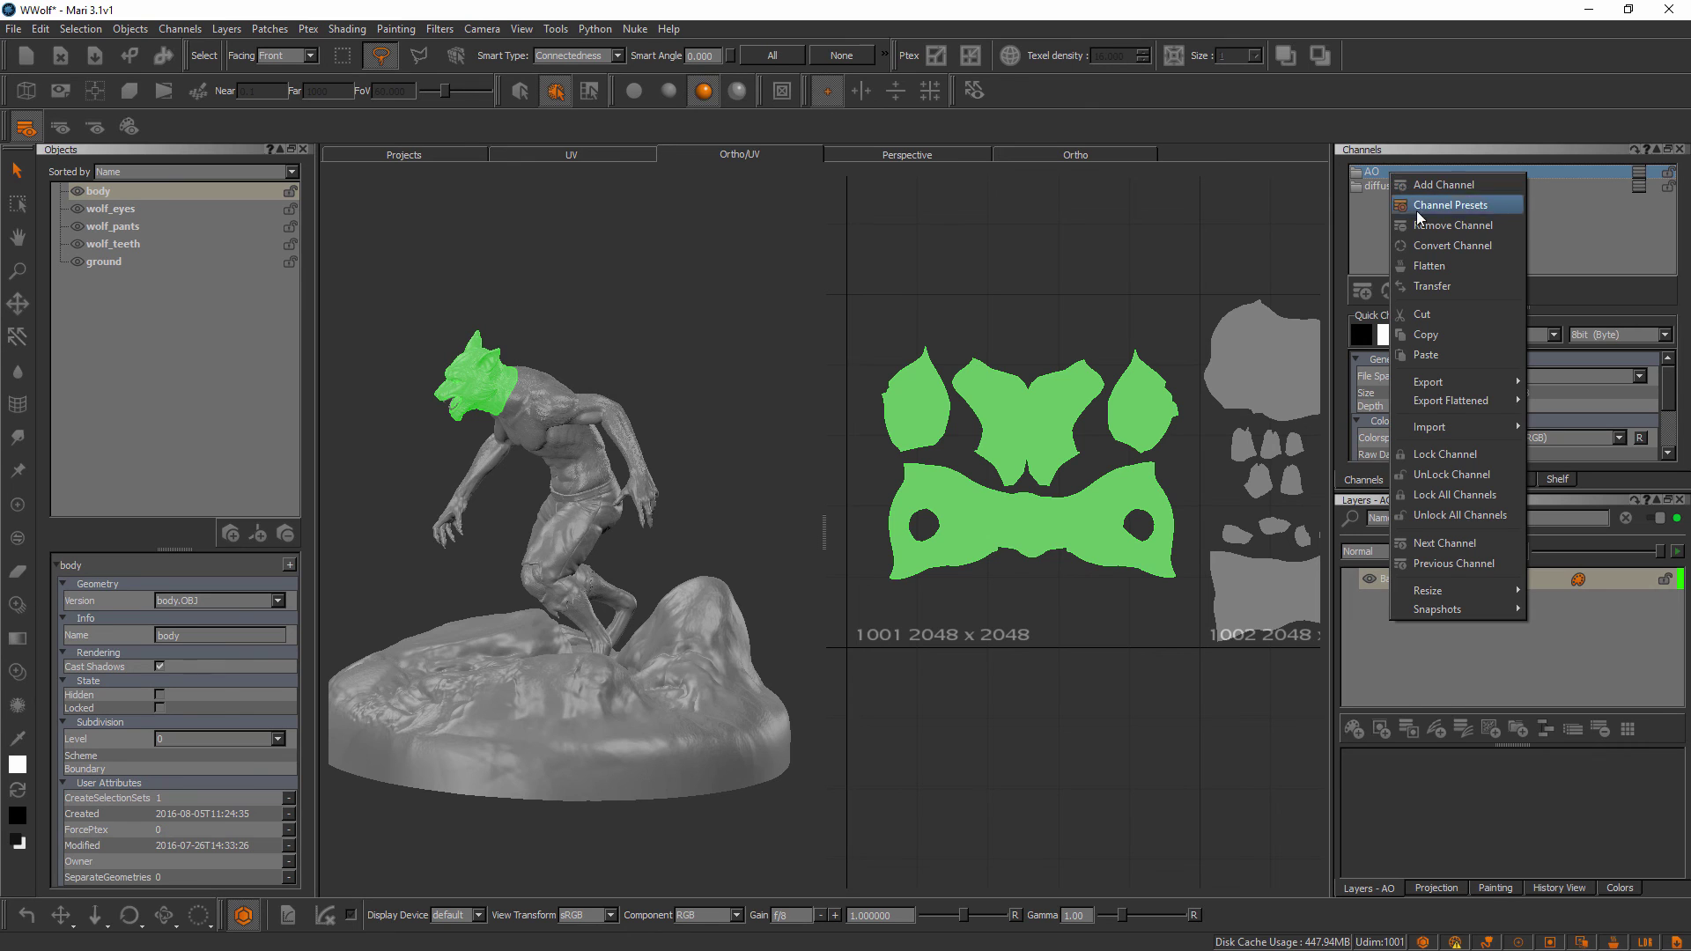
pyautogui.moveTo(1443, 428)
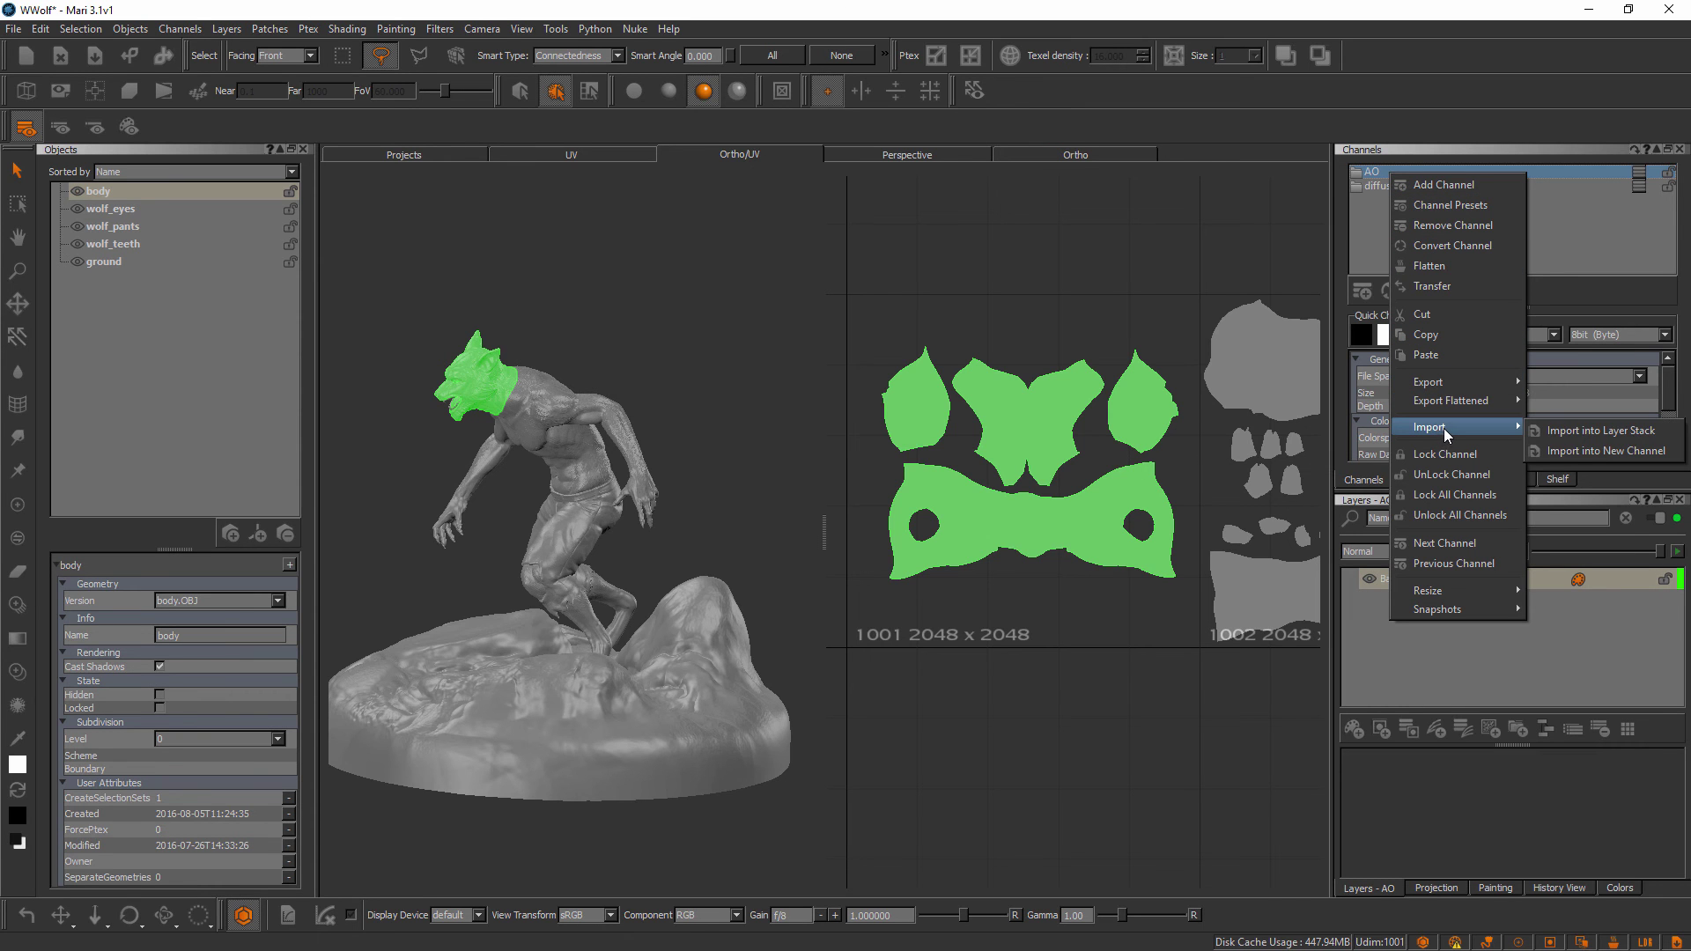
pyautogui.click(1603, 431)
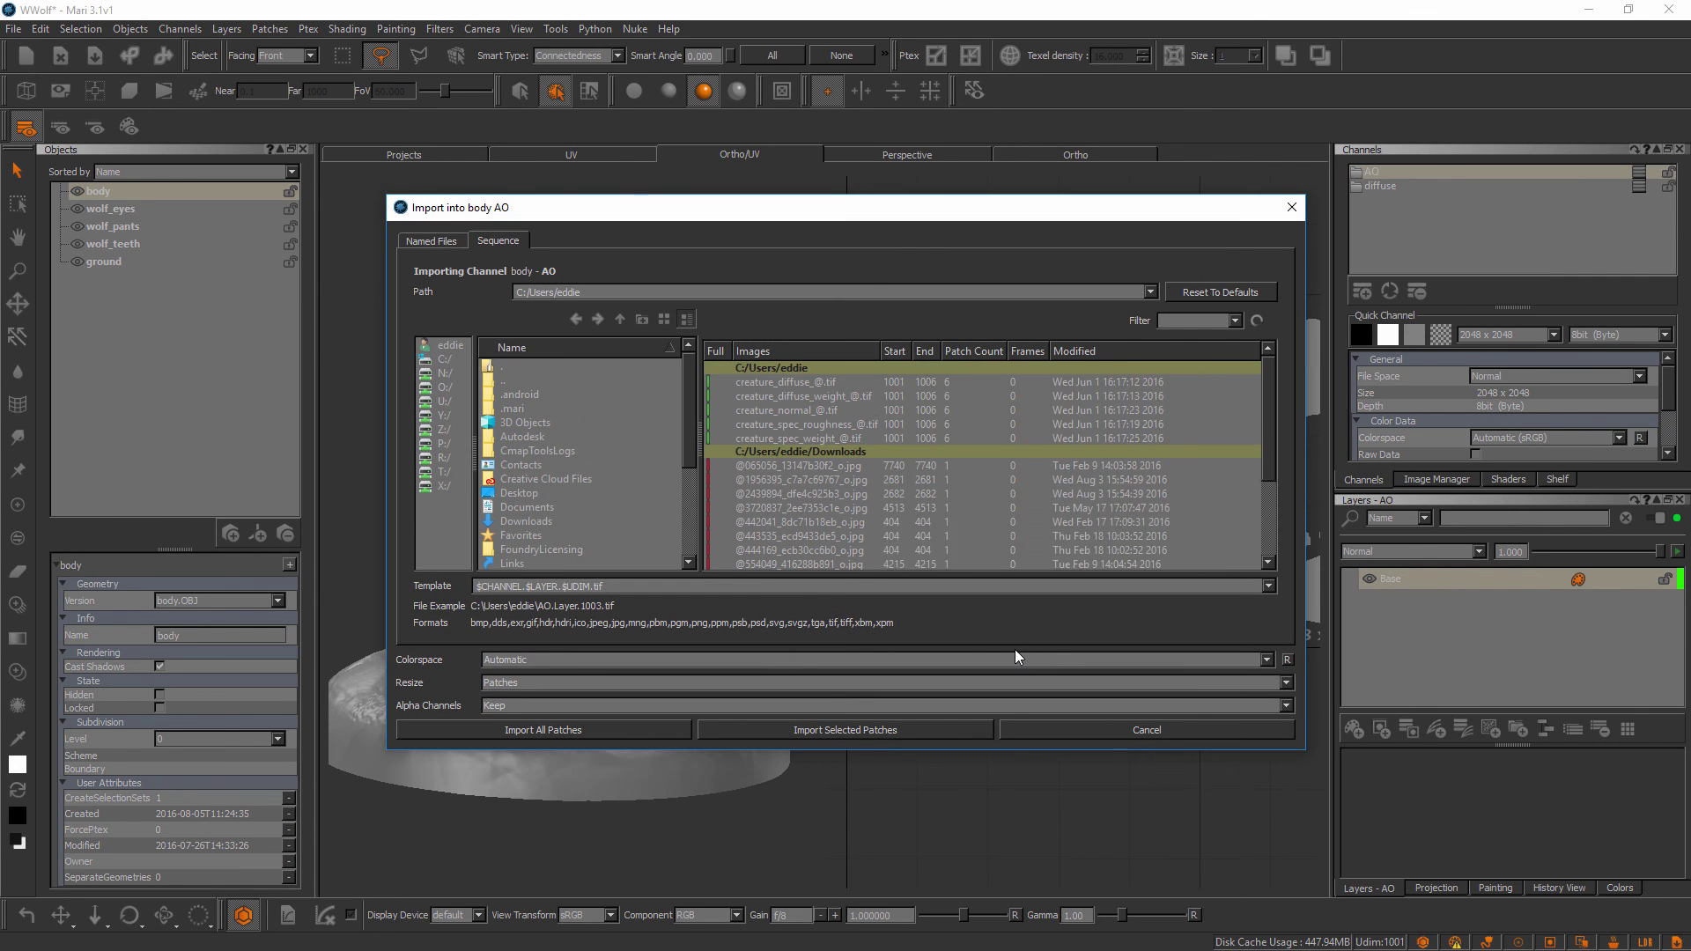
pyautogui.click(454, 361)
pyautogui.doubleClick(549, 510)
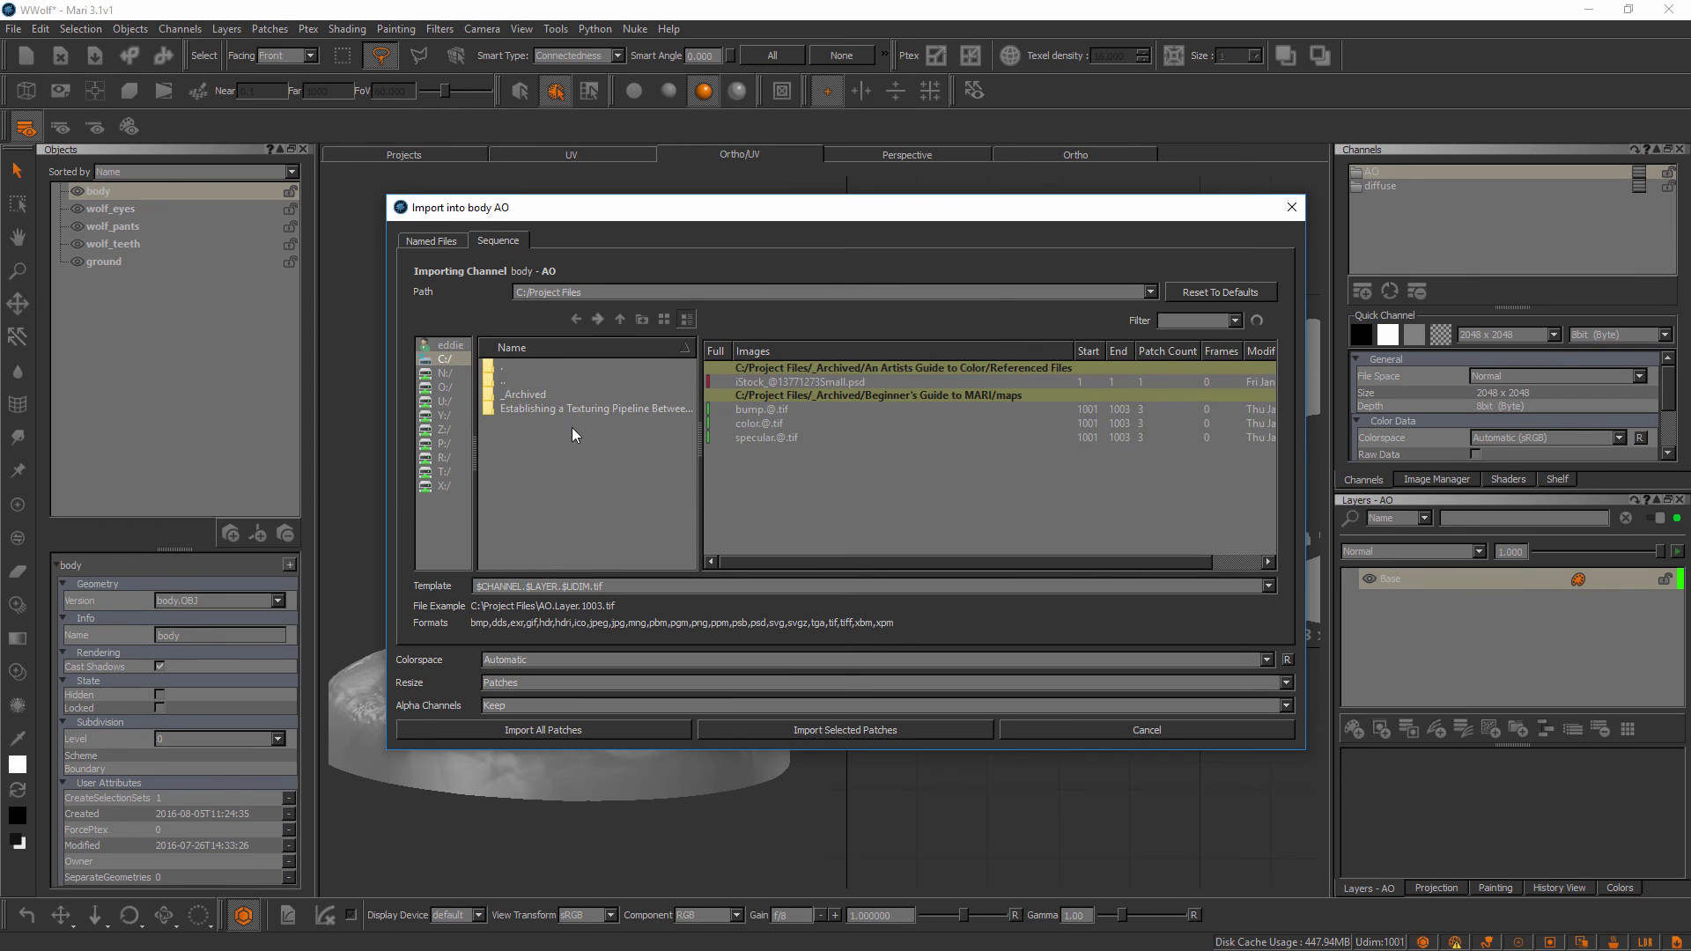
pyautogui.doubleClick(572, 410)
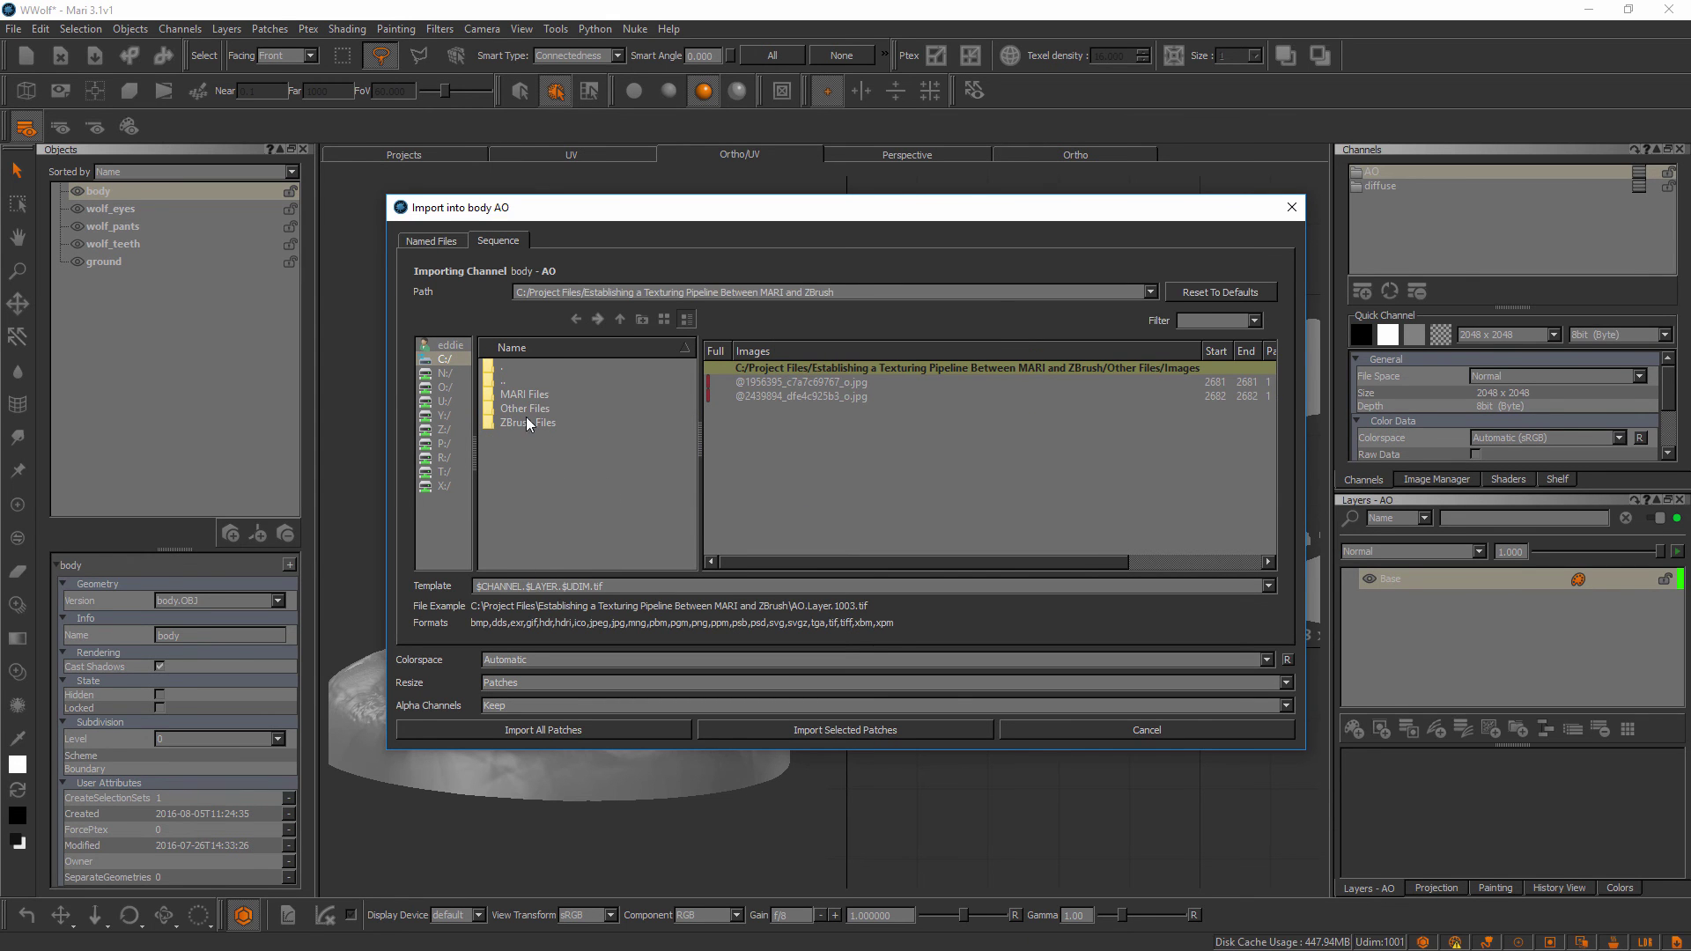
pyautogui.doubleClick(525, 410)
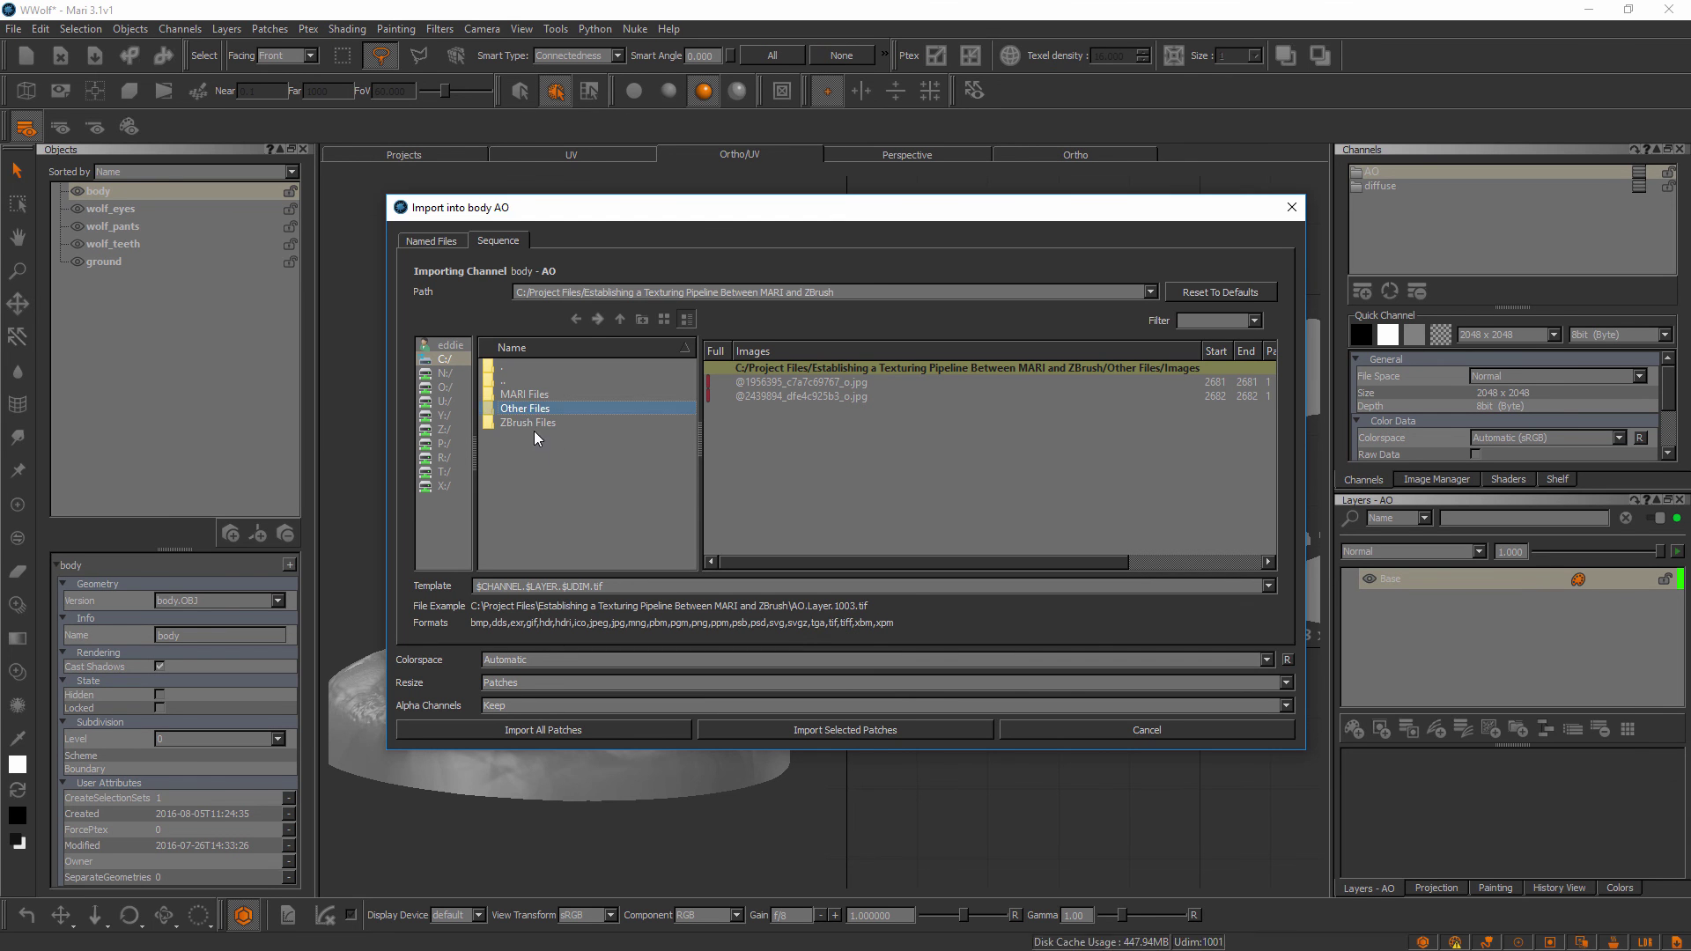
pyautogui.doubleClick(532, 410)
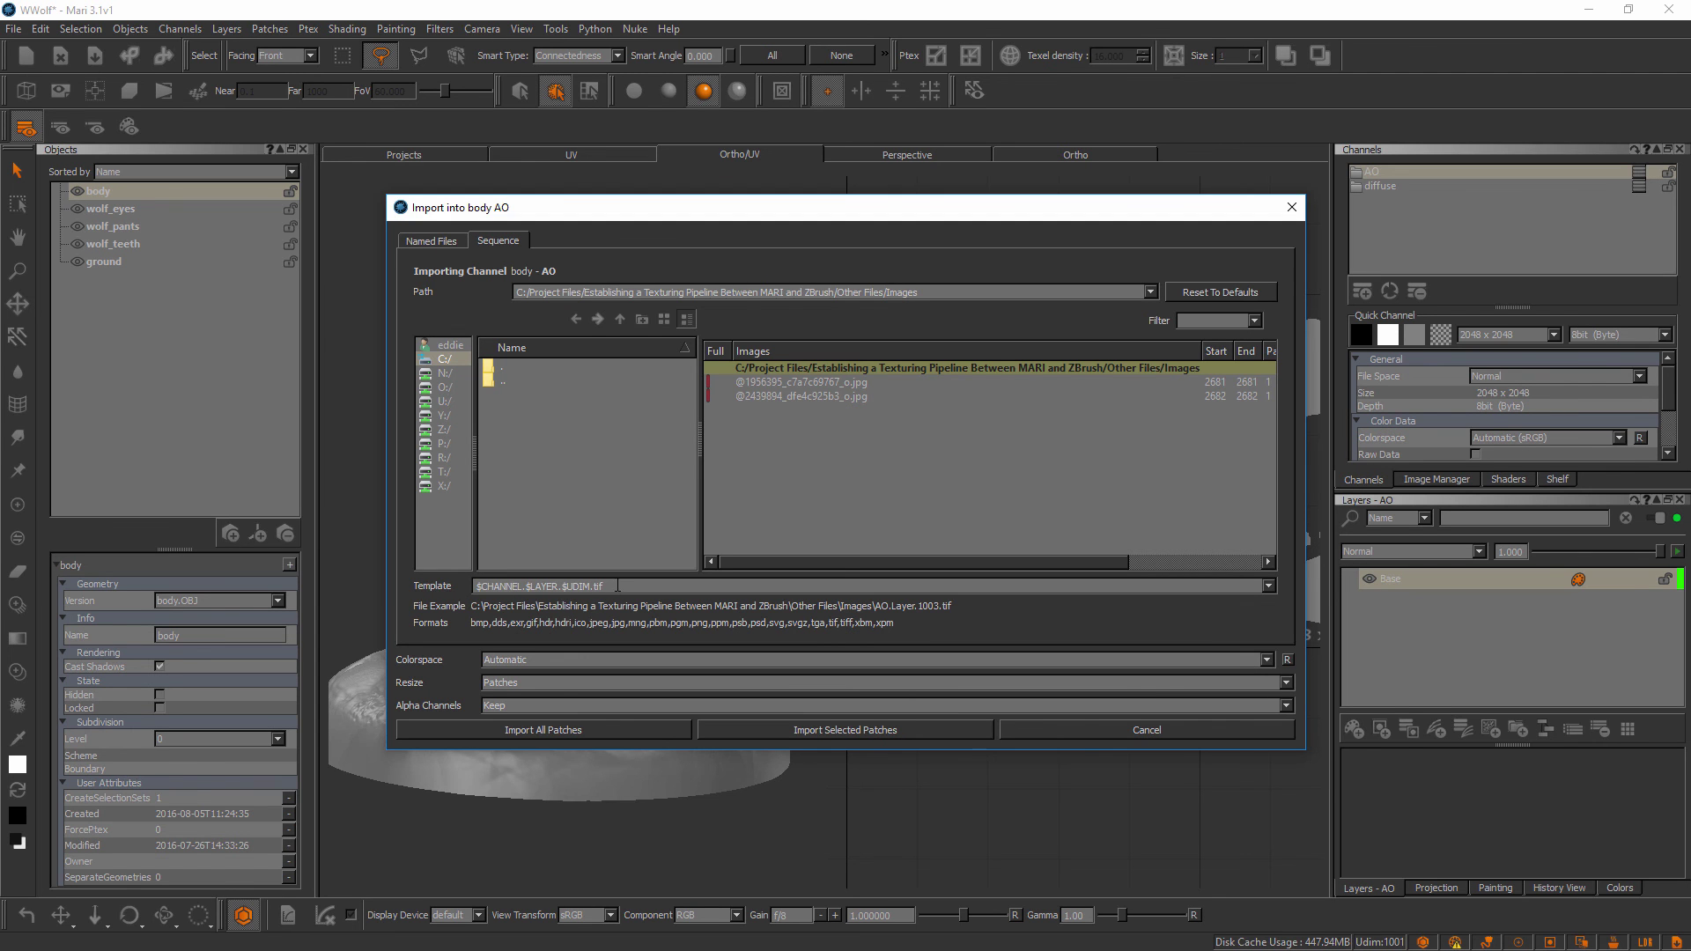
# Clear the file name template and import Wolf_UV8-AO_u0_v0.tif from the Other Files/Maps folder into the selected patch only
pyautogui.moveTo(599, 586); pyautogui.dragTo(473, 587)
pyautogui.press('BackSpace')
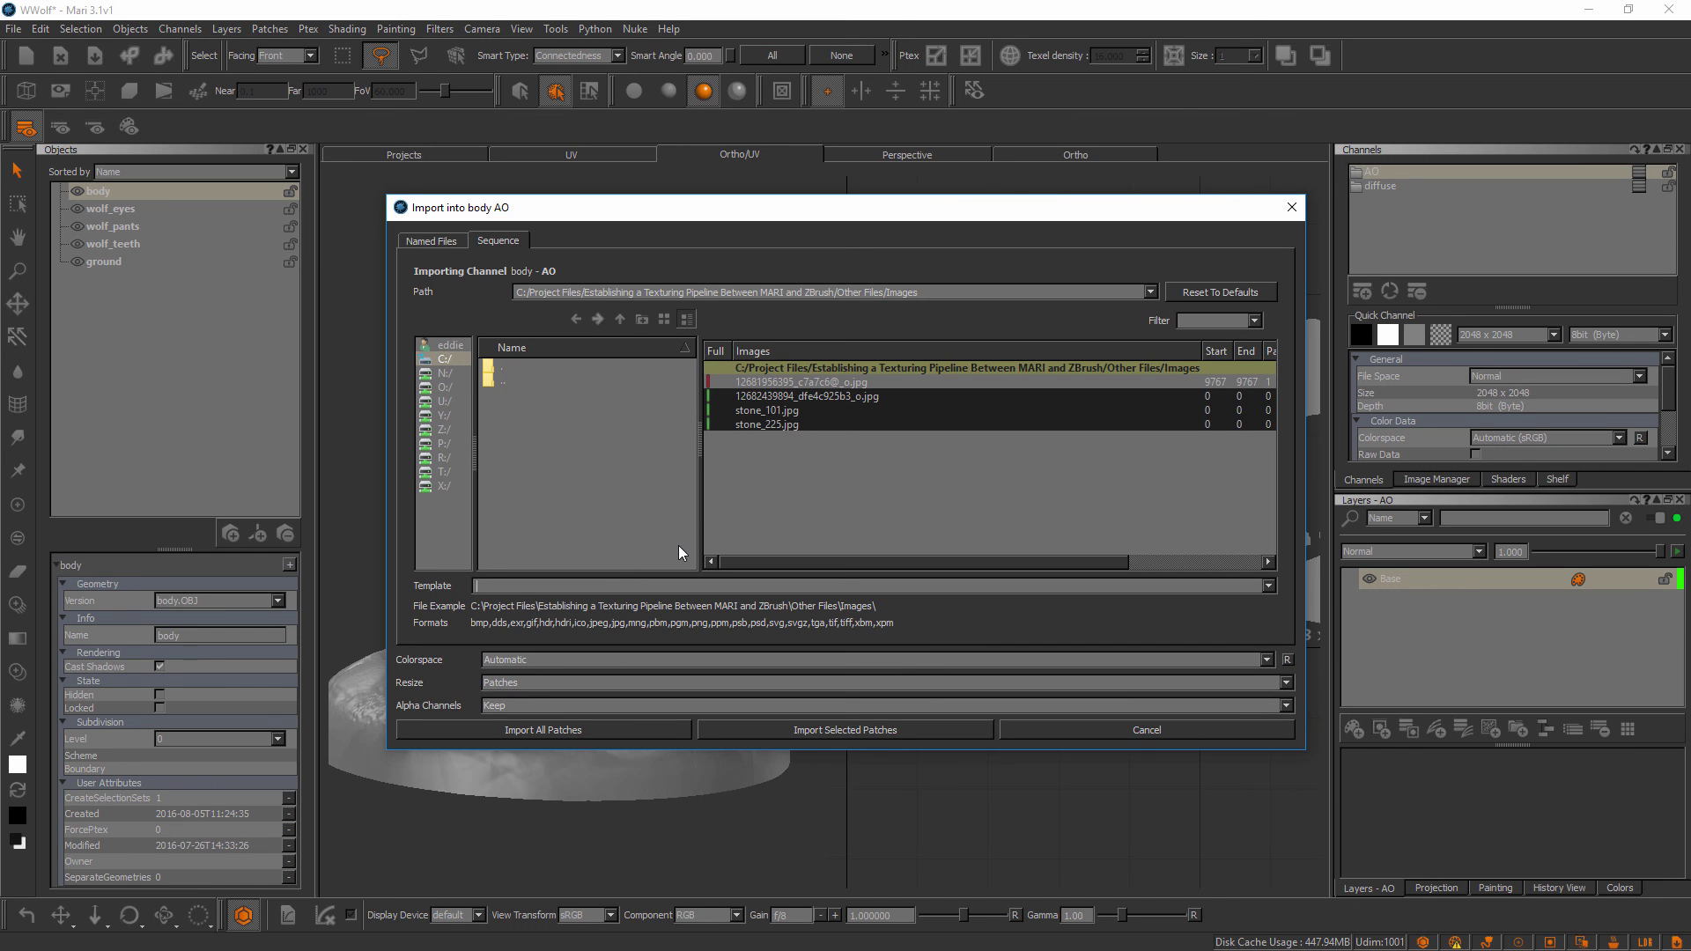
pyautogui.click(621, 322)
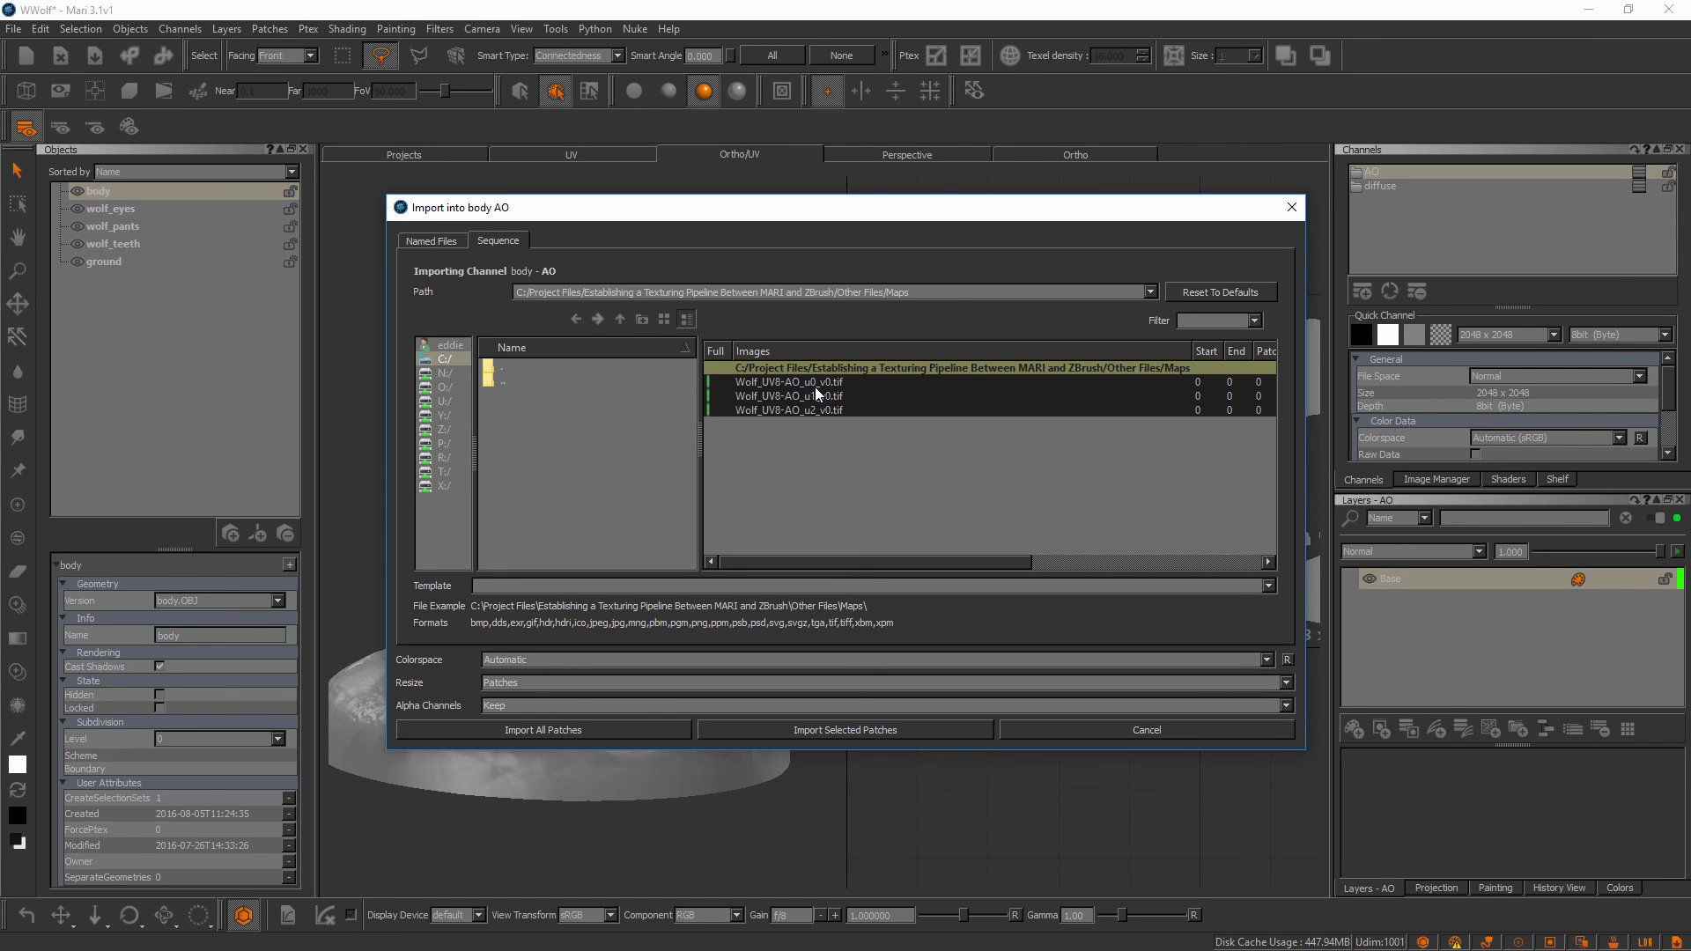
pyautogui.moveTo(1052, 212); pyautogui.dragTo(808, 82)
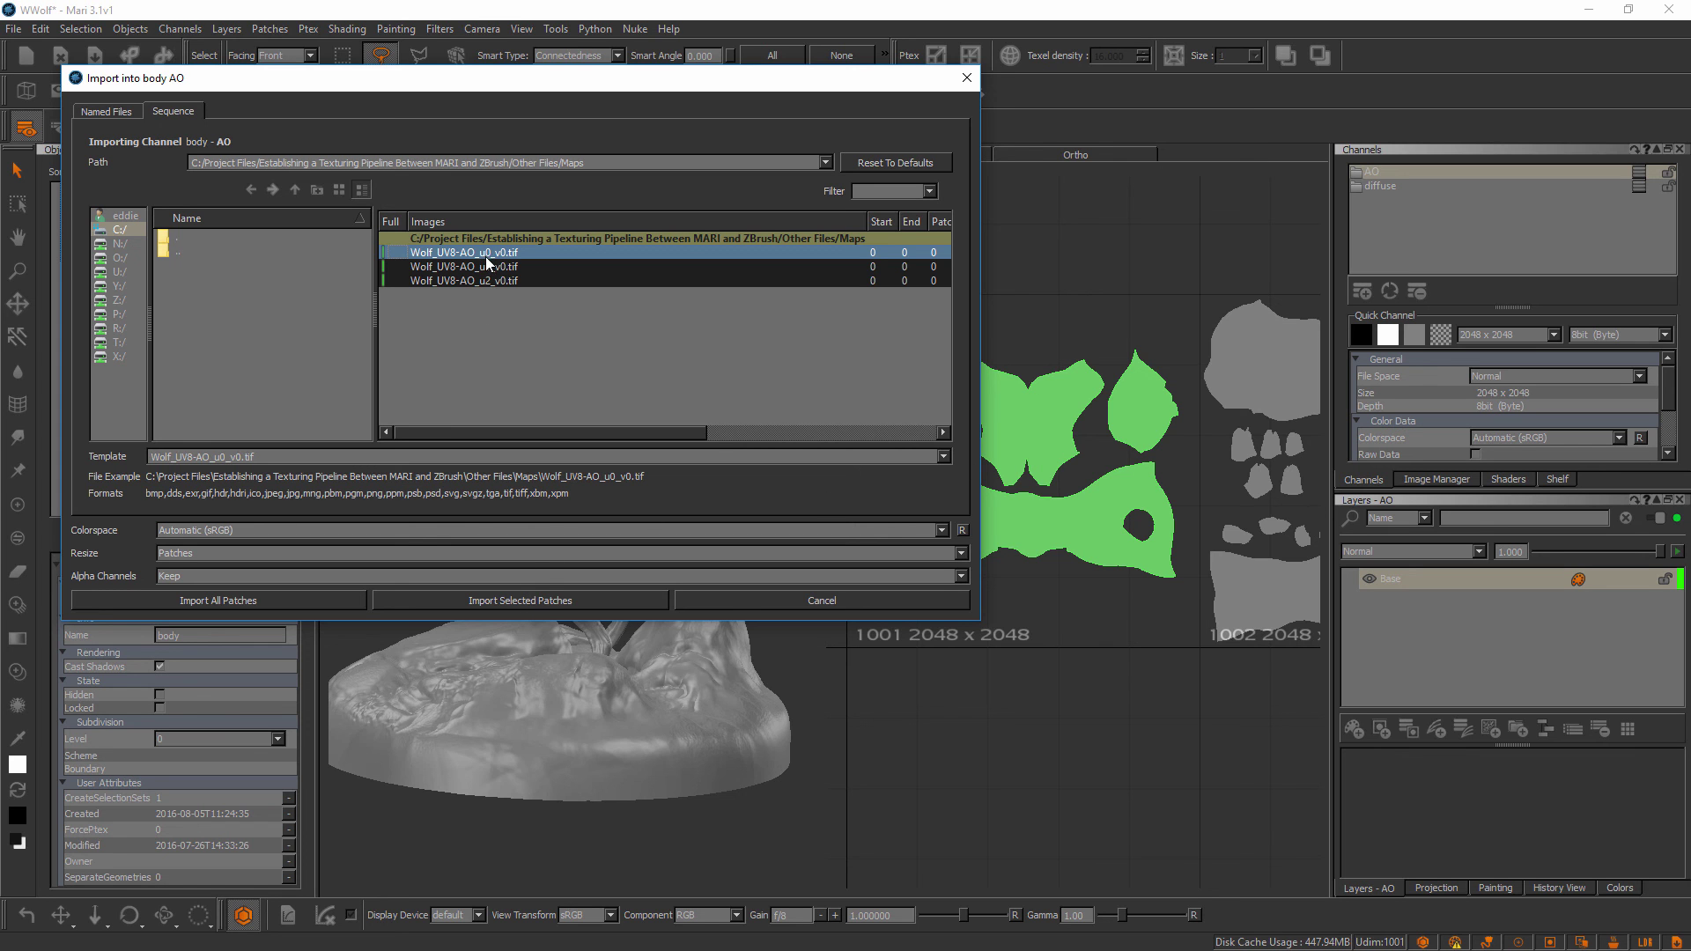
pyautogui.click(541, 602)
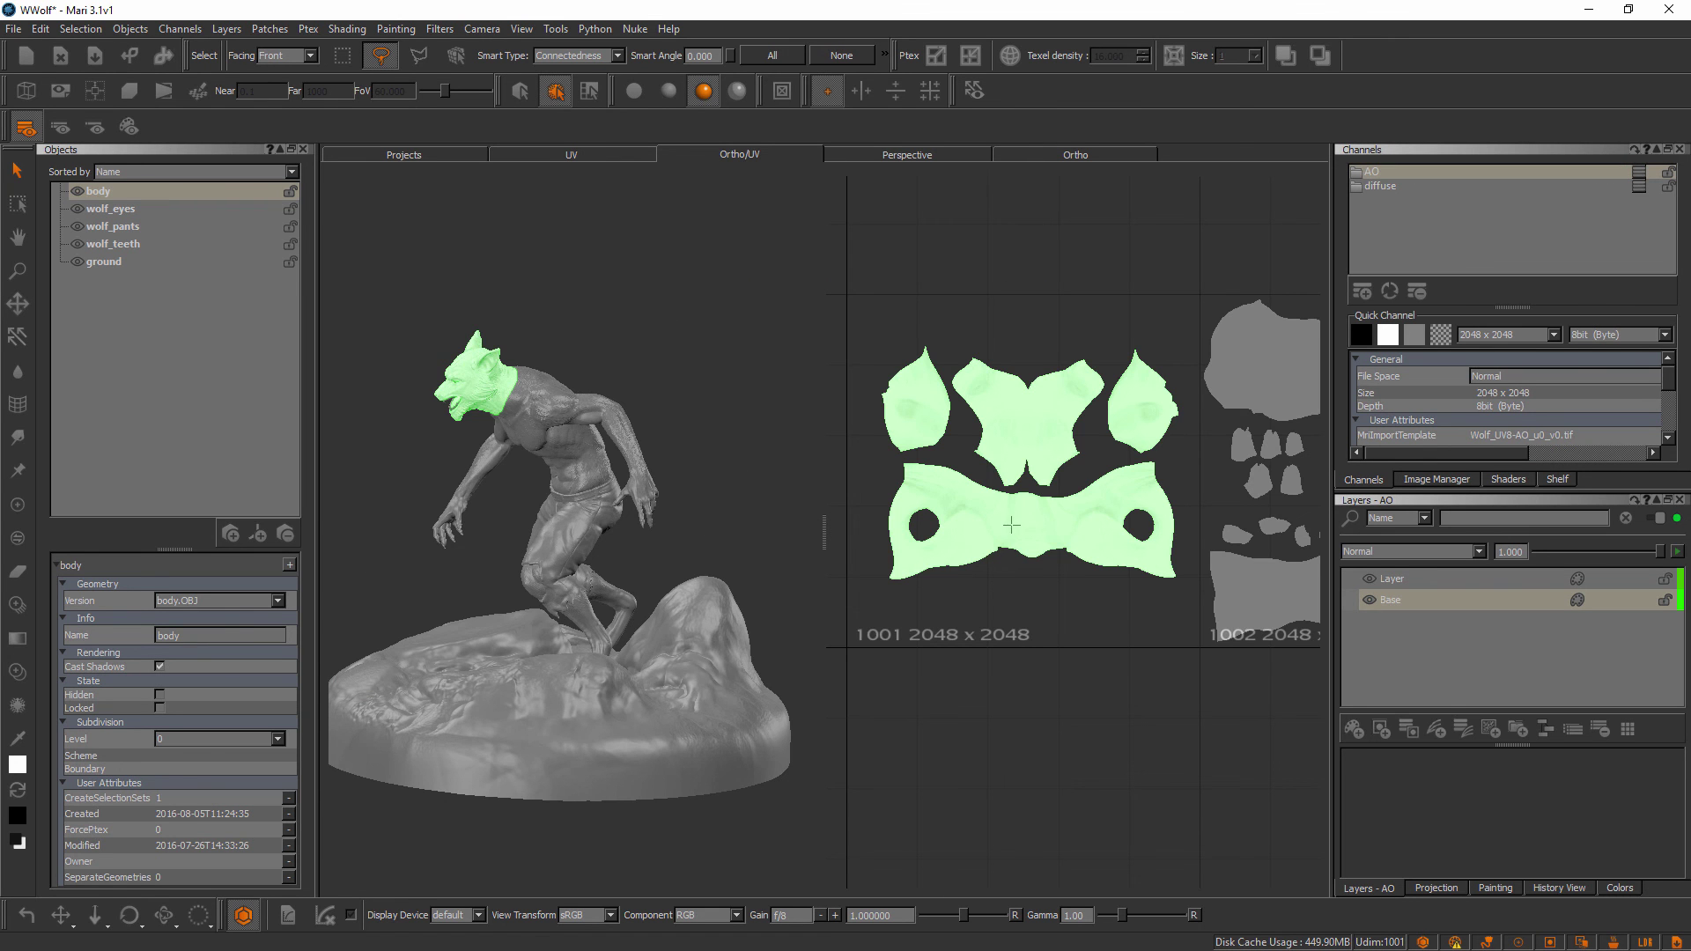
# Select patch 1002 and import Wolf_UV8-AO_u1_v0.tif into the AO layer stack for that patch only
pyautogui.moveTo(1033, 523)
pyautogui.mouseDown(button='middle')
pyautogui.moveTo(1049, 499)
pyautogui.moveTo(1032, 492)
pyautogui.mouseUp(button='middle')
pyautogui.click(1110, 391)
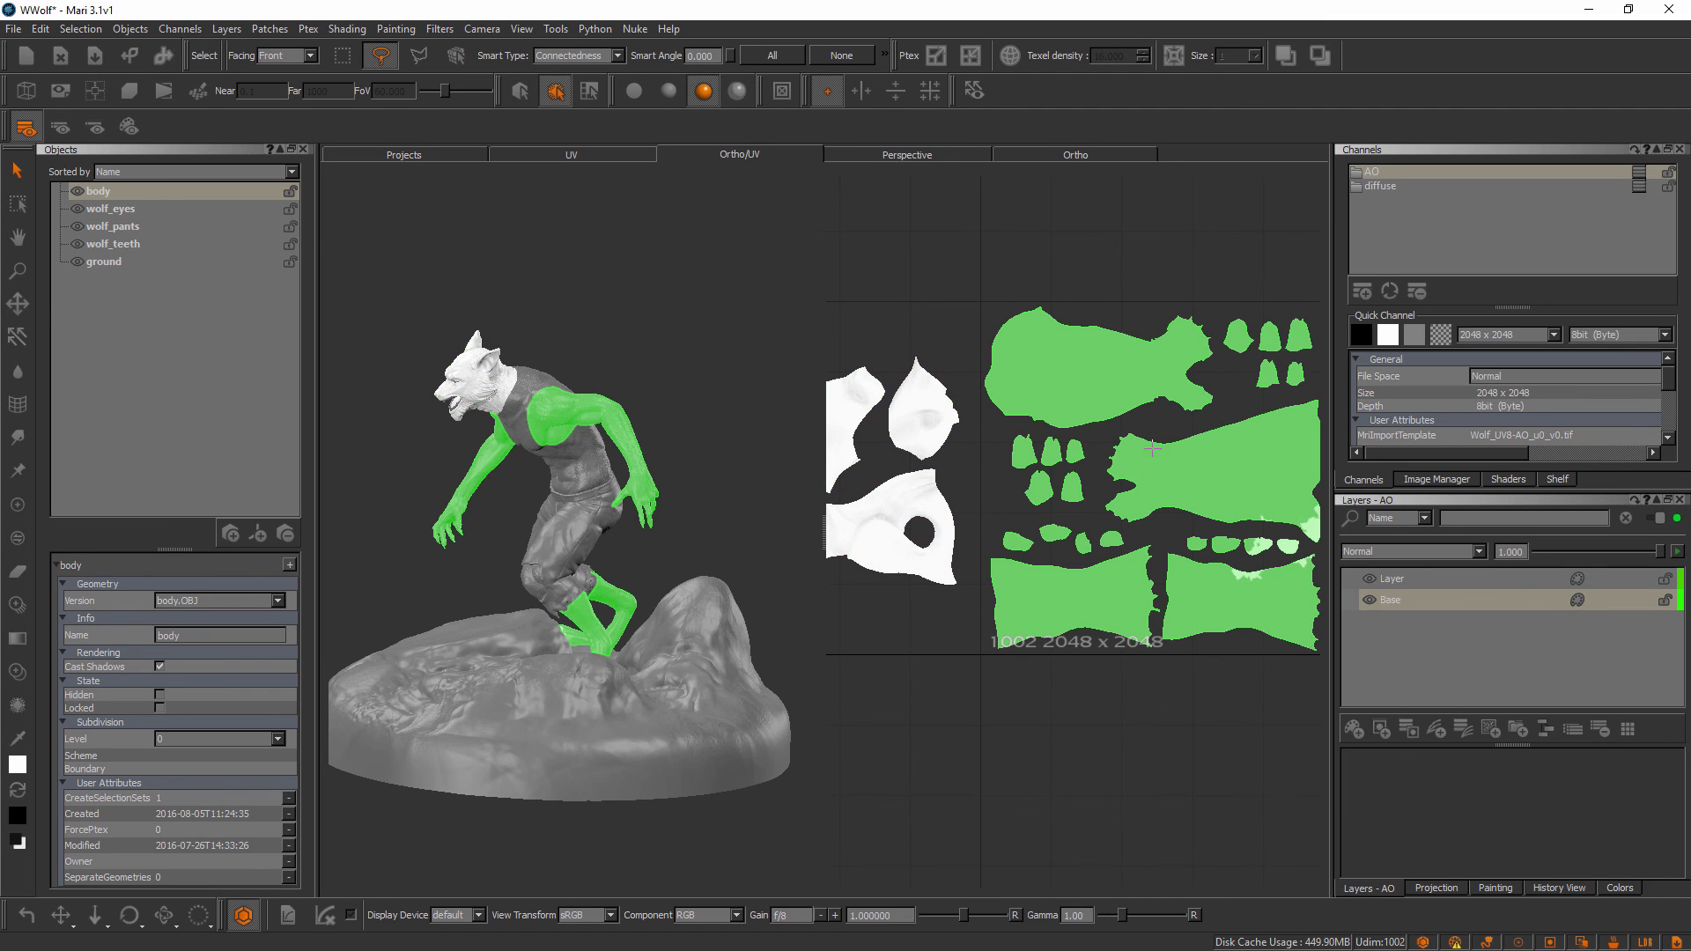
pyautogui.rightClick(1381, 172)
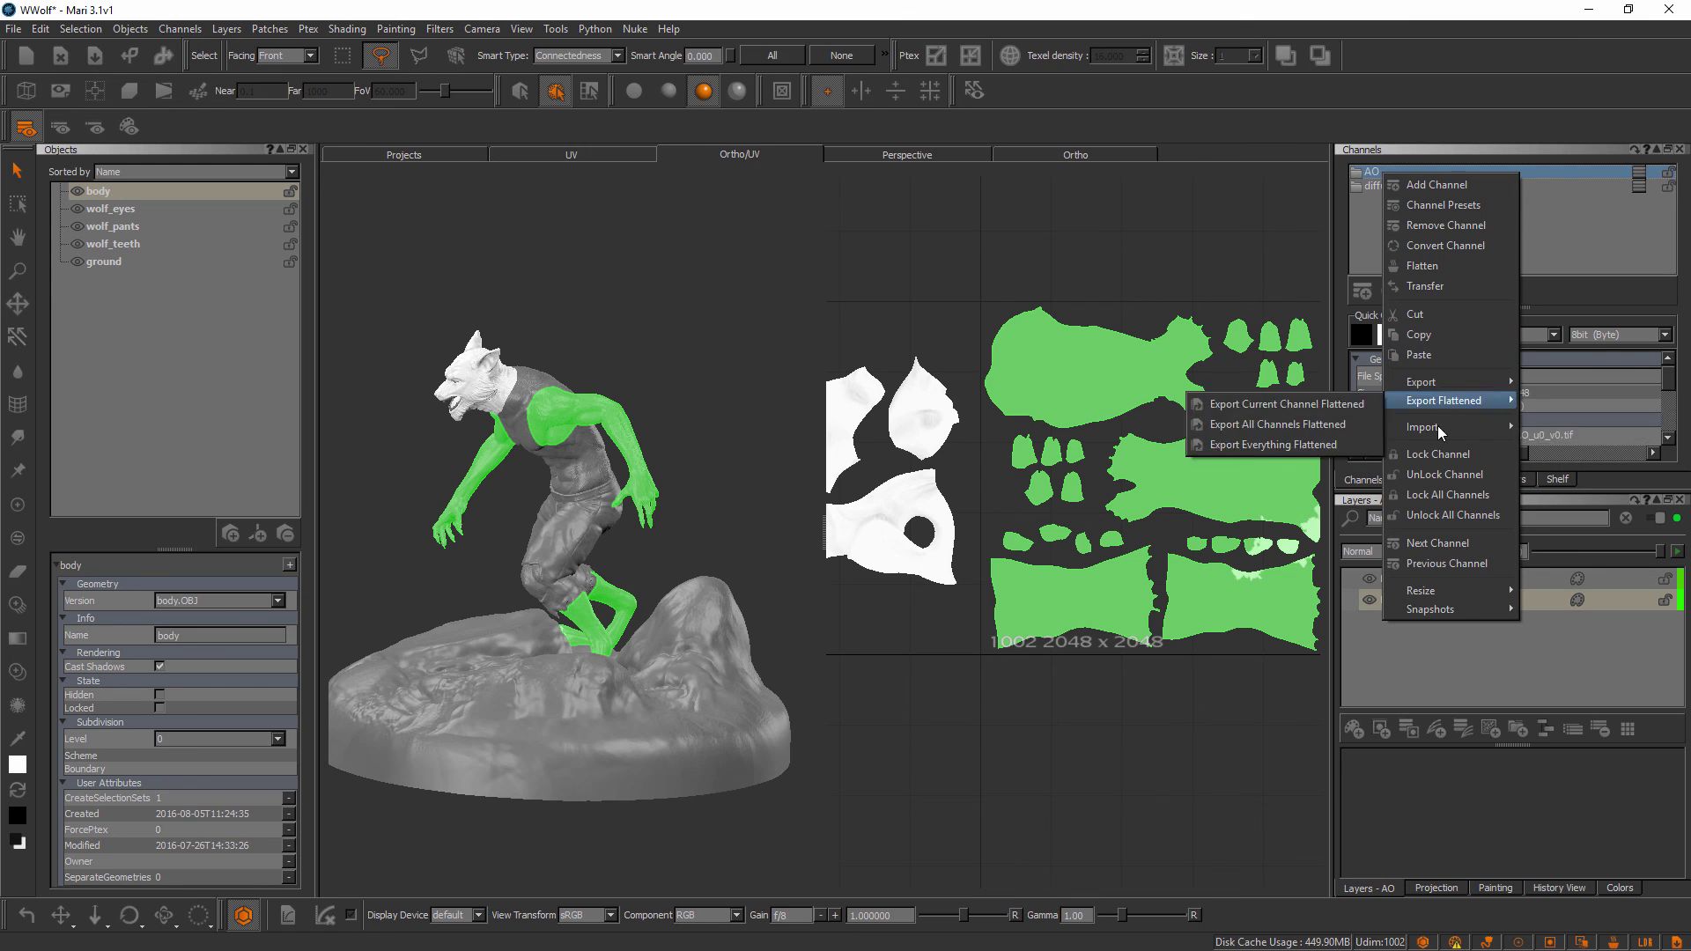
pyautogui.click(1537, 431)
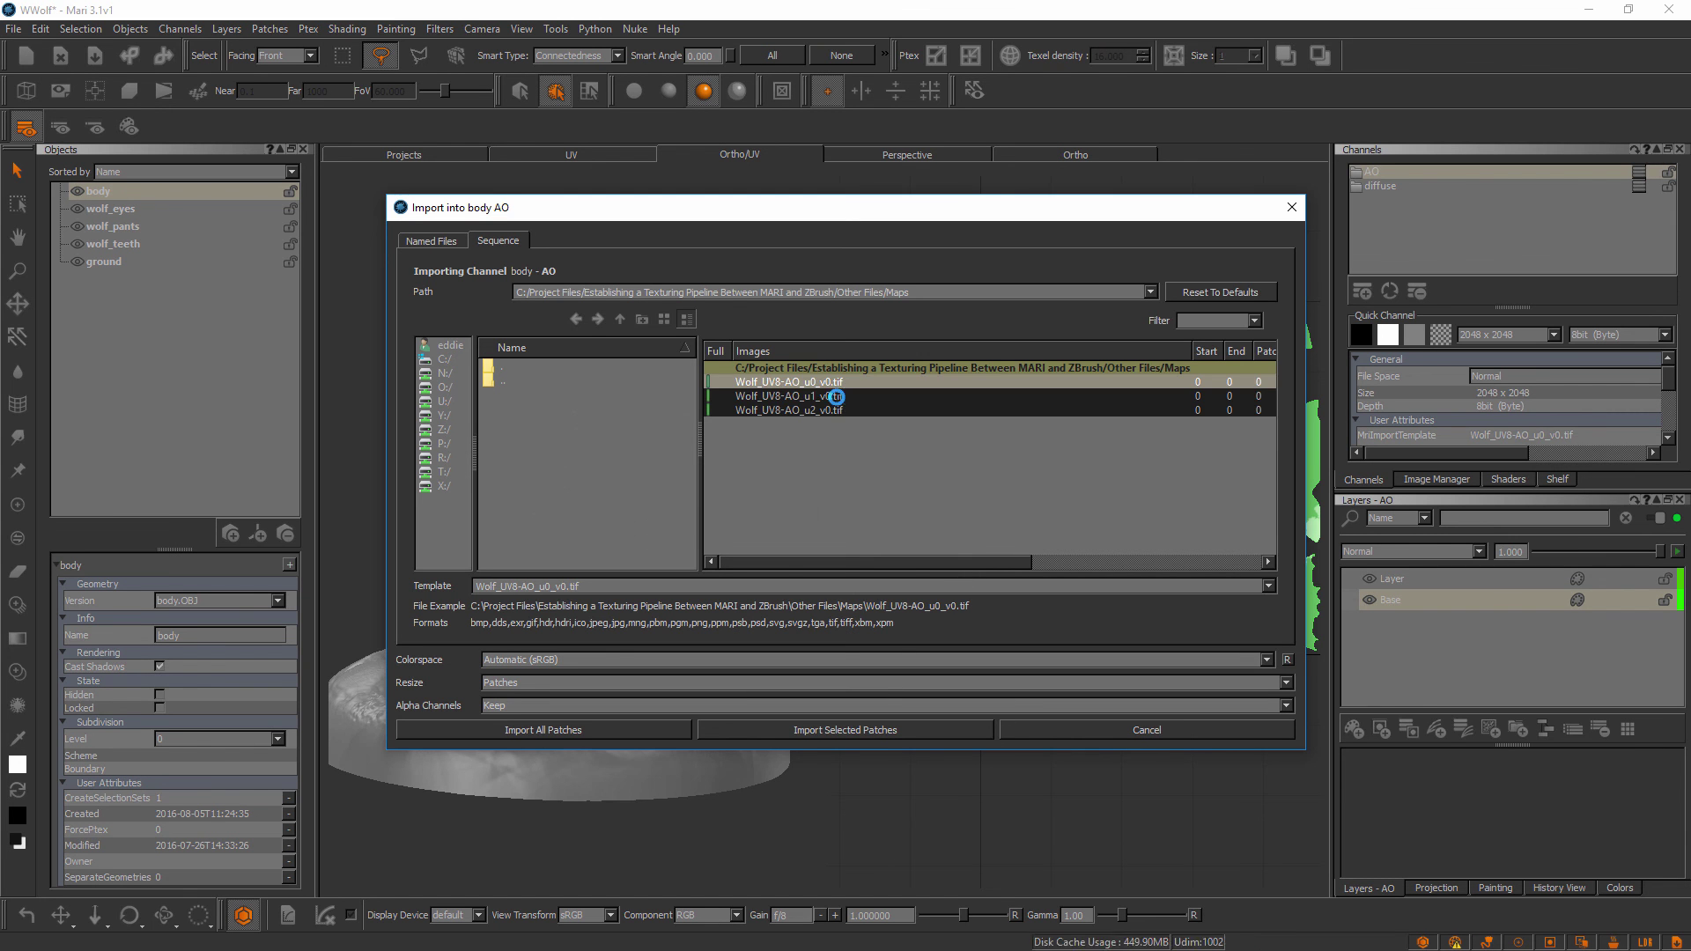
pyautogui.click(837, 398)
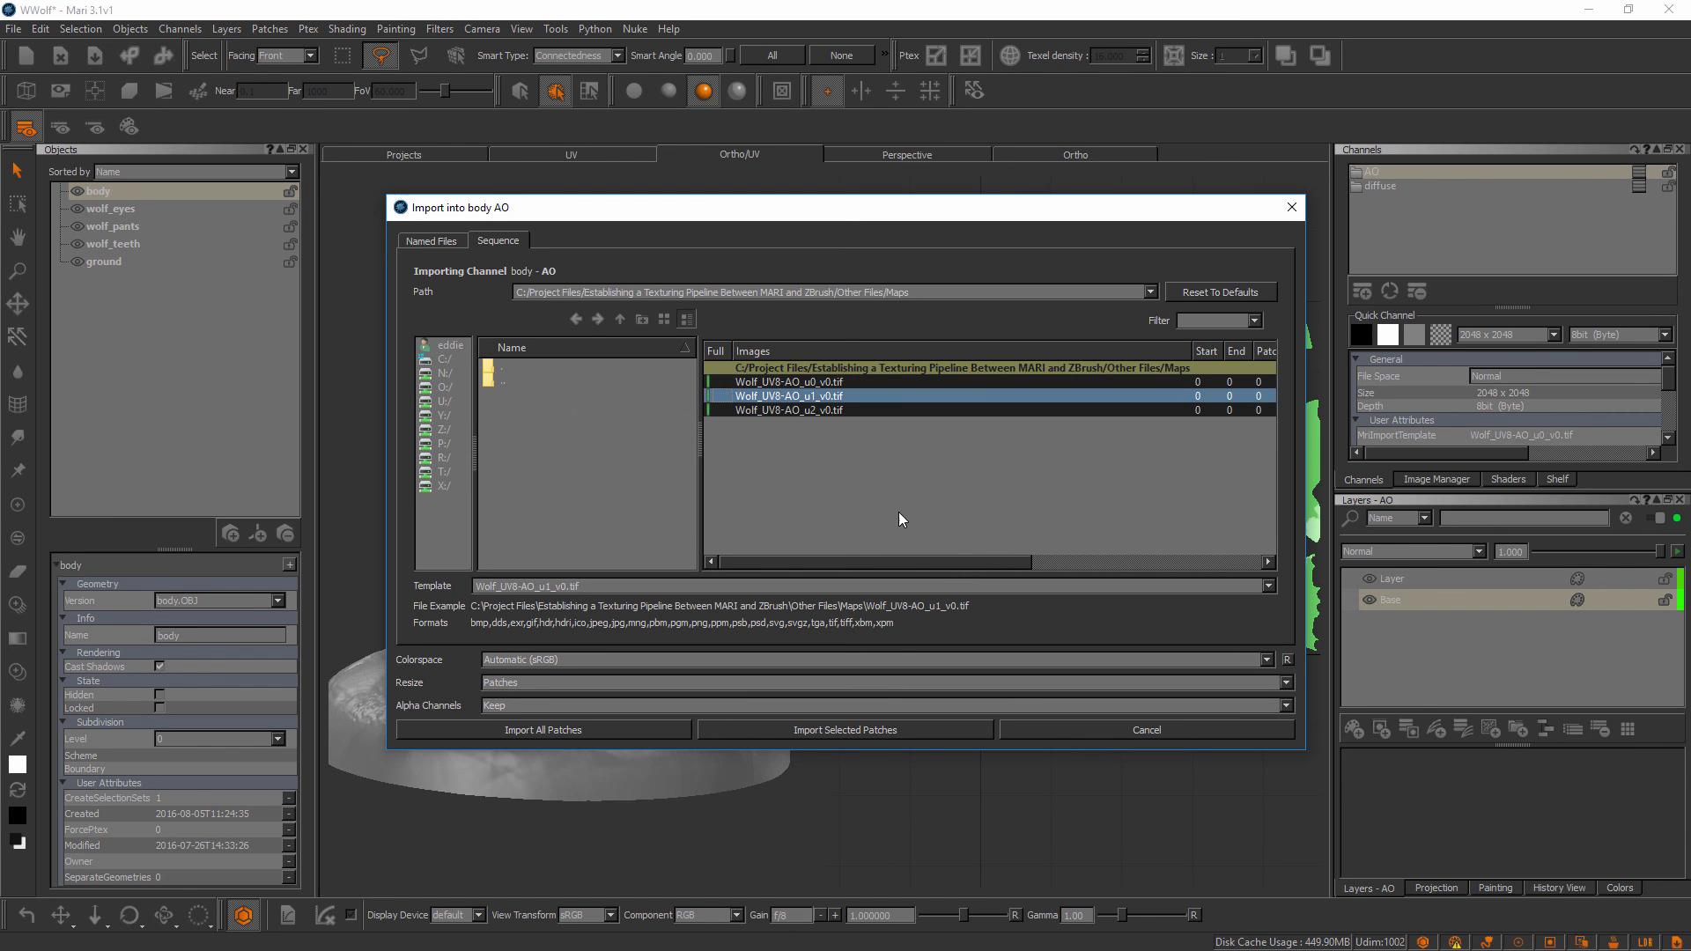
pyautogui.click(720, 730)
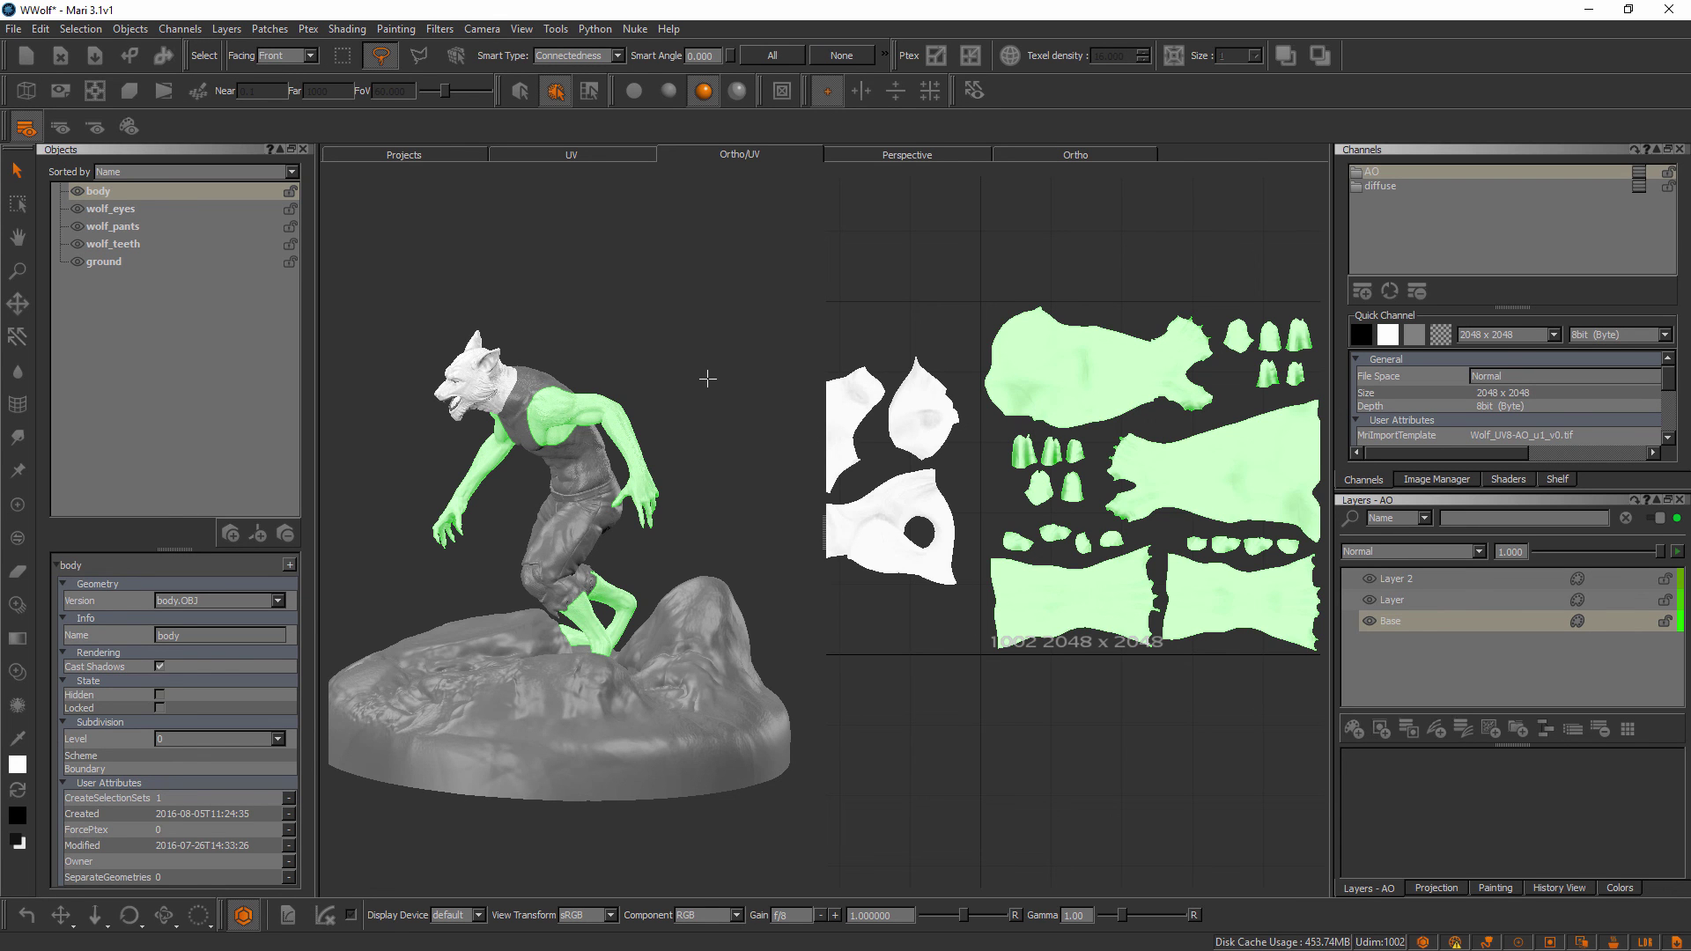
# Inspect the imported AO on the head and arms up close and make Layer 2 active in the AO layer stack
pyautogui.moveTo(695, 478)
pyautogui.keyDown('alt'); pyautogui.mouseDown(button='right')
pyautogui.moveTo(676, 484)
pyautogui.moveTo(671, 467)
pyautogui.mouseUp(button='right'); pyautogui.keyUp('alt')
pyautogui.keyDown('alt'); pyautogui.moveTo(648, 530); pyautogui.dragTo(664, 604, button='middle'); pyautogui.keyUp('alt')
pyautogui.keyDown('alt'); pyautogui.moveTo(665, 605); pyautogui.dragTo(662, 582, button='right'); pyautogui.keyUp('alt')
pyautogui.keyDown('alt'); pyautogui.moveTo(662, 582); pyautogui.dragTo(572, 538); pyautogui.keyUp('alt')
pyautogui.keyDown('alt'); pyautogui.moveTo(572, 538); pyautogui.dragTo(634, 567, button='middle'); pyautogui.keyUp('alt')
pyautogui.keyDown('alt'); pyautogui.moveTo(635, 567); pyautogui.dragTo(536, 388); pyautogui.keyUp('alt')
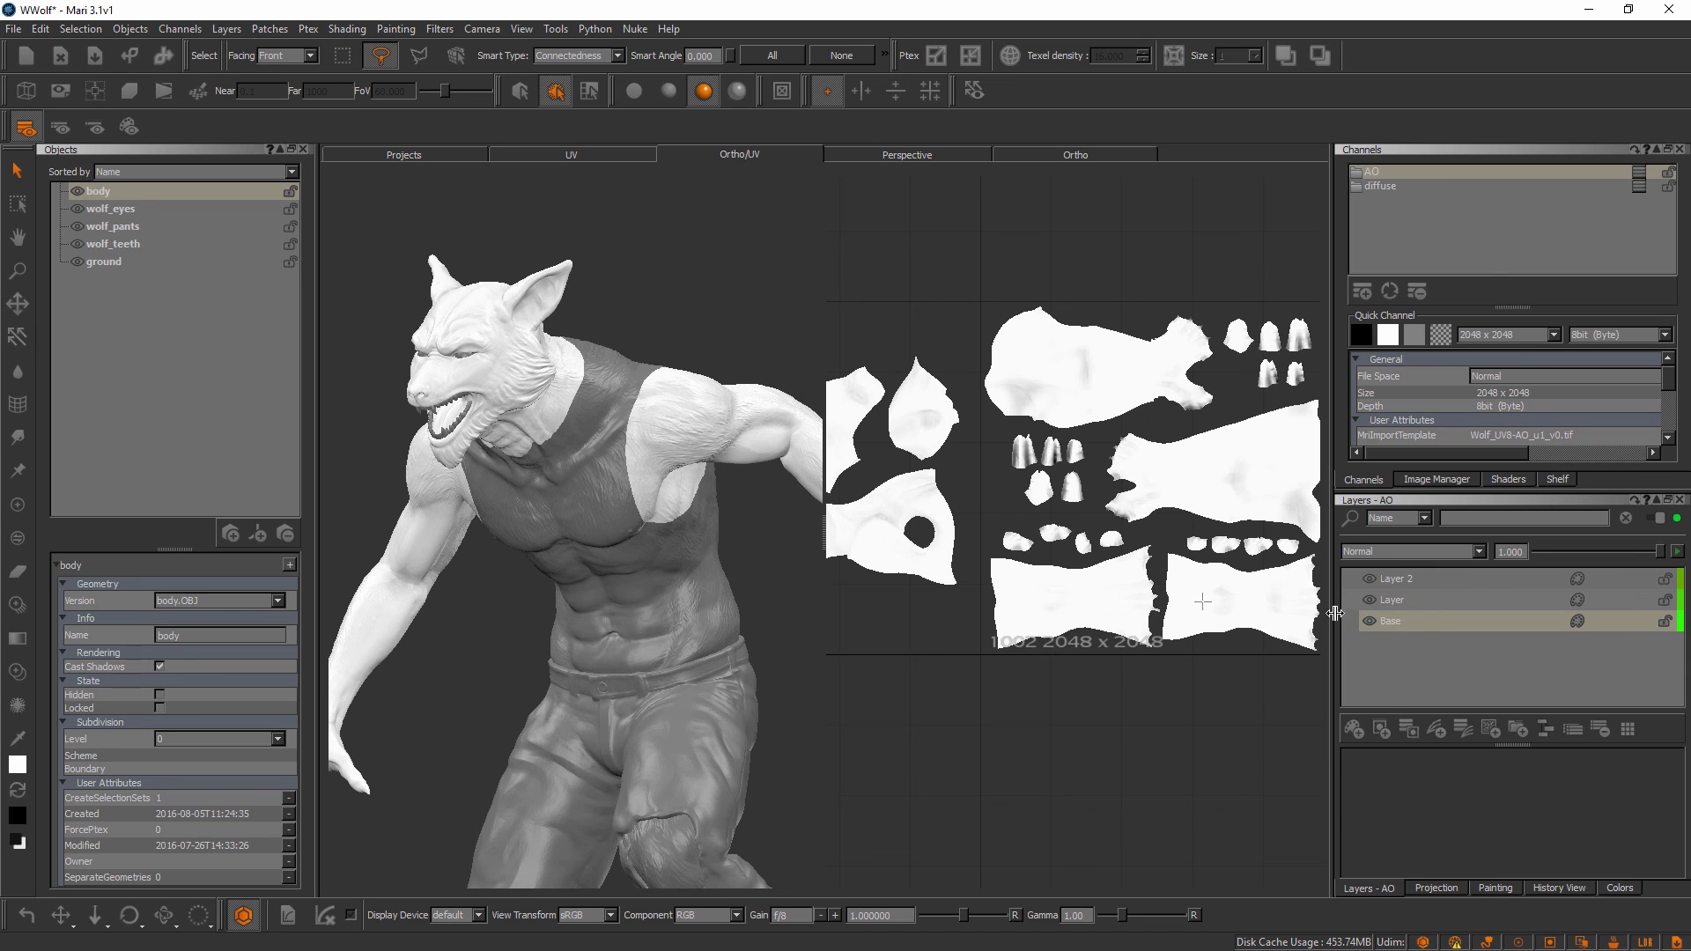
pyautogui.click(1425, 602)
pyautogui.click(1433, 580)
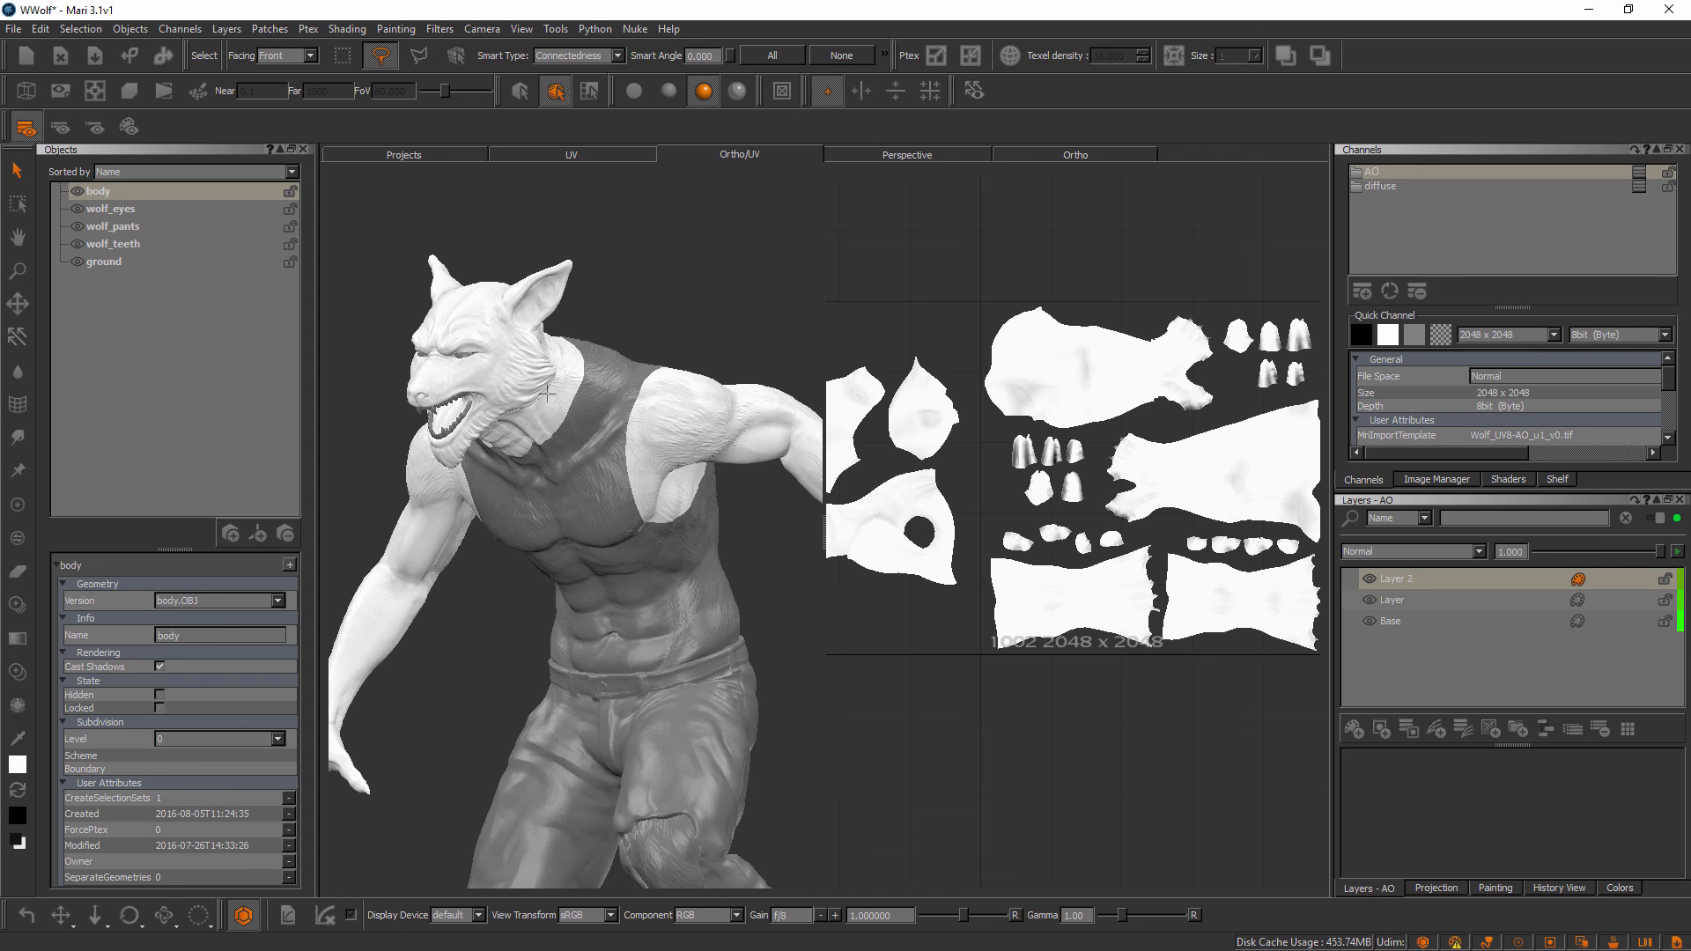
# Set the viewport lighting to flat and inspect the AO maps on the werewolf's body from several angles
pyautogui.click(703, 97)
pyautogui.click(675, 99)
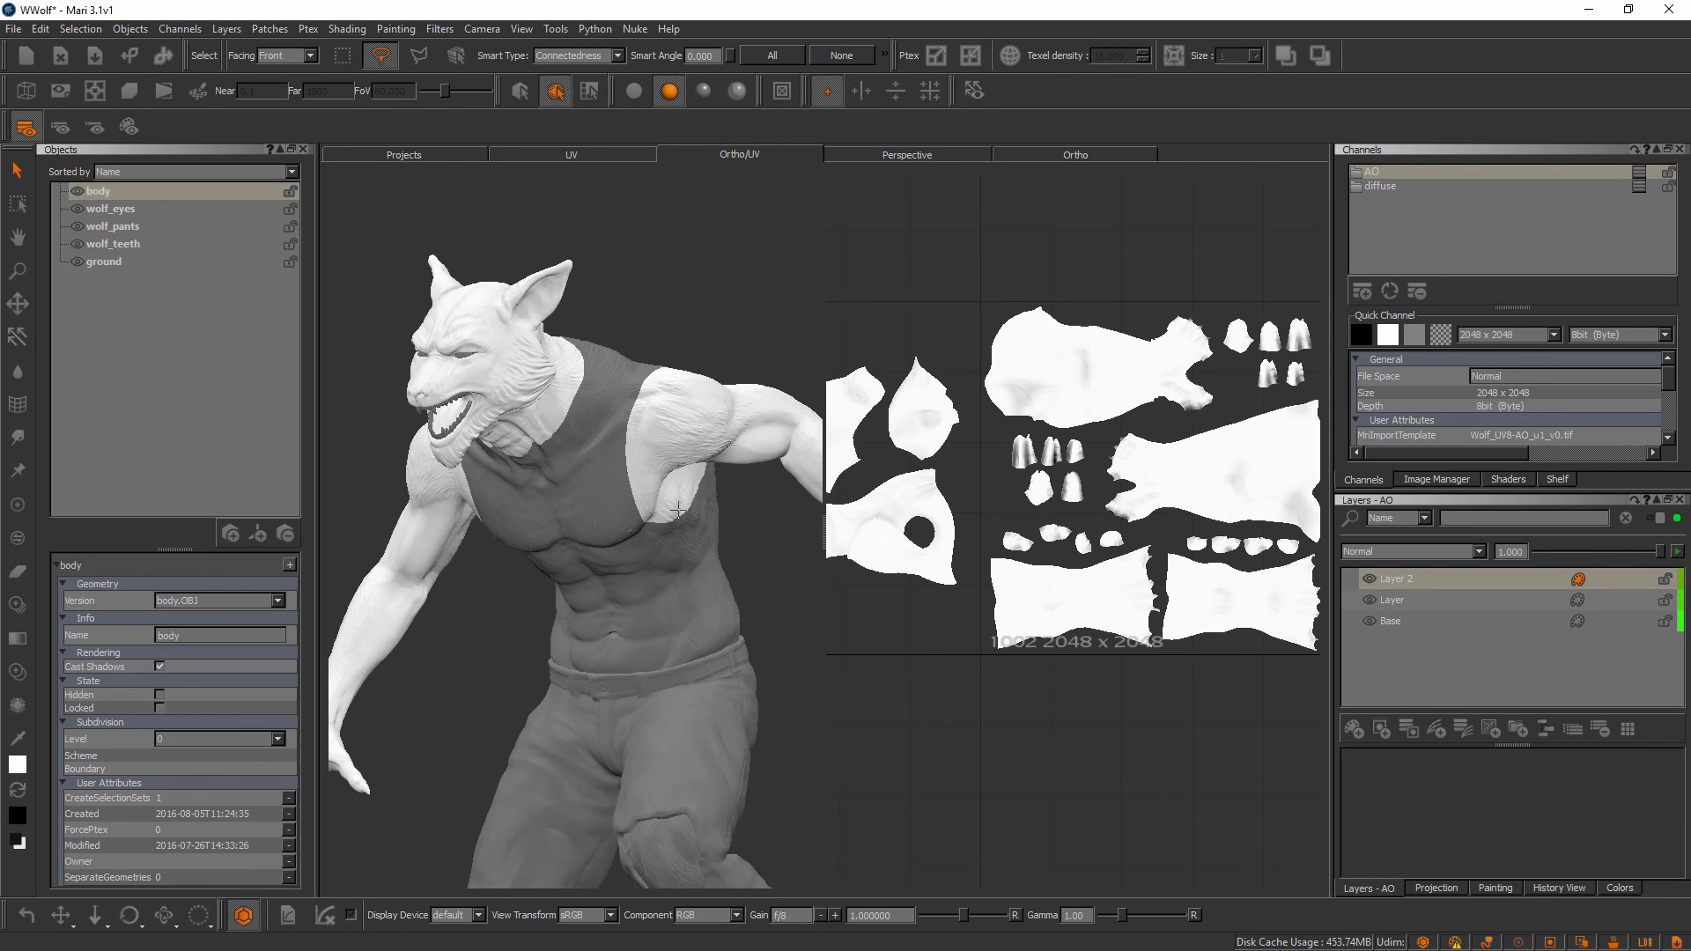
pyautogui.click(635, 95)
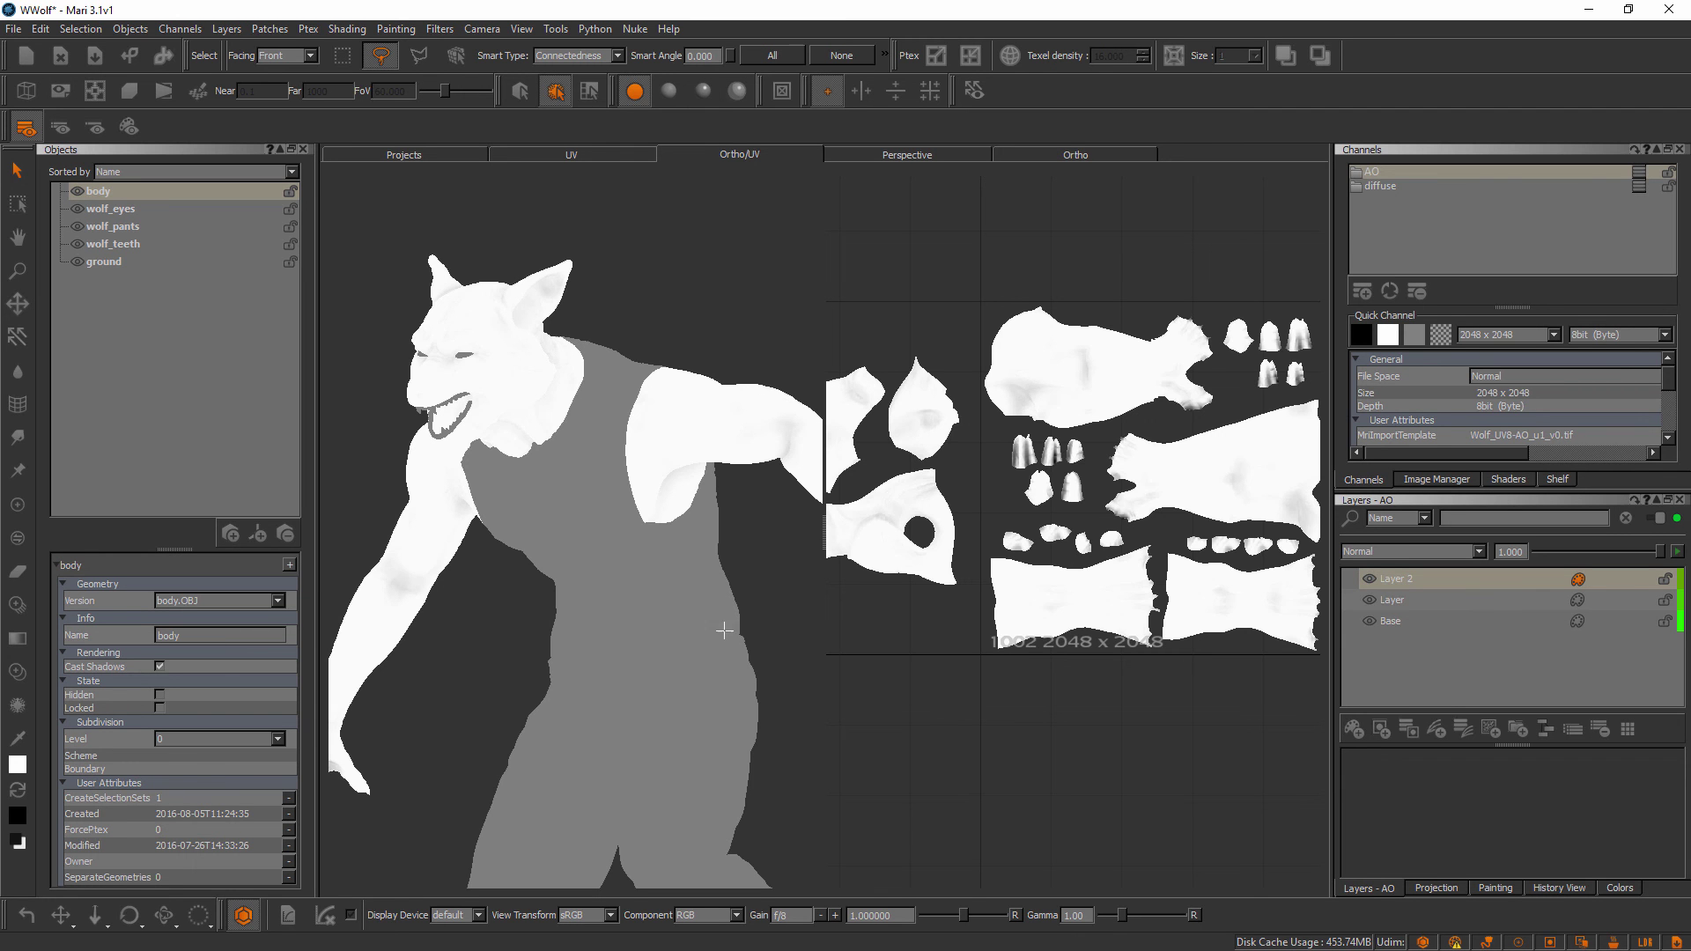
pyautogui.keyDown('alt'); pyautogui.moveTo(680, 548); pyautogui.dragTo(581, 564); pyautogui.keyUp('alt')
pyautogui.scroll(5, 582, 529)
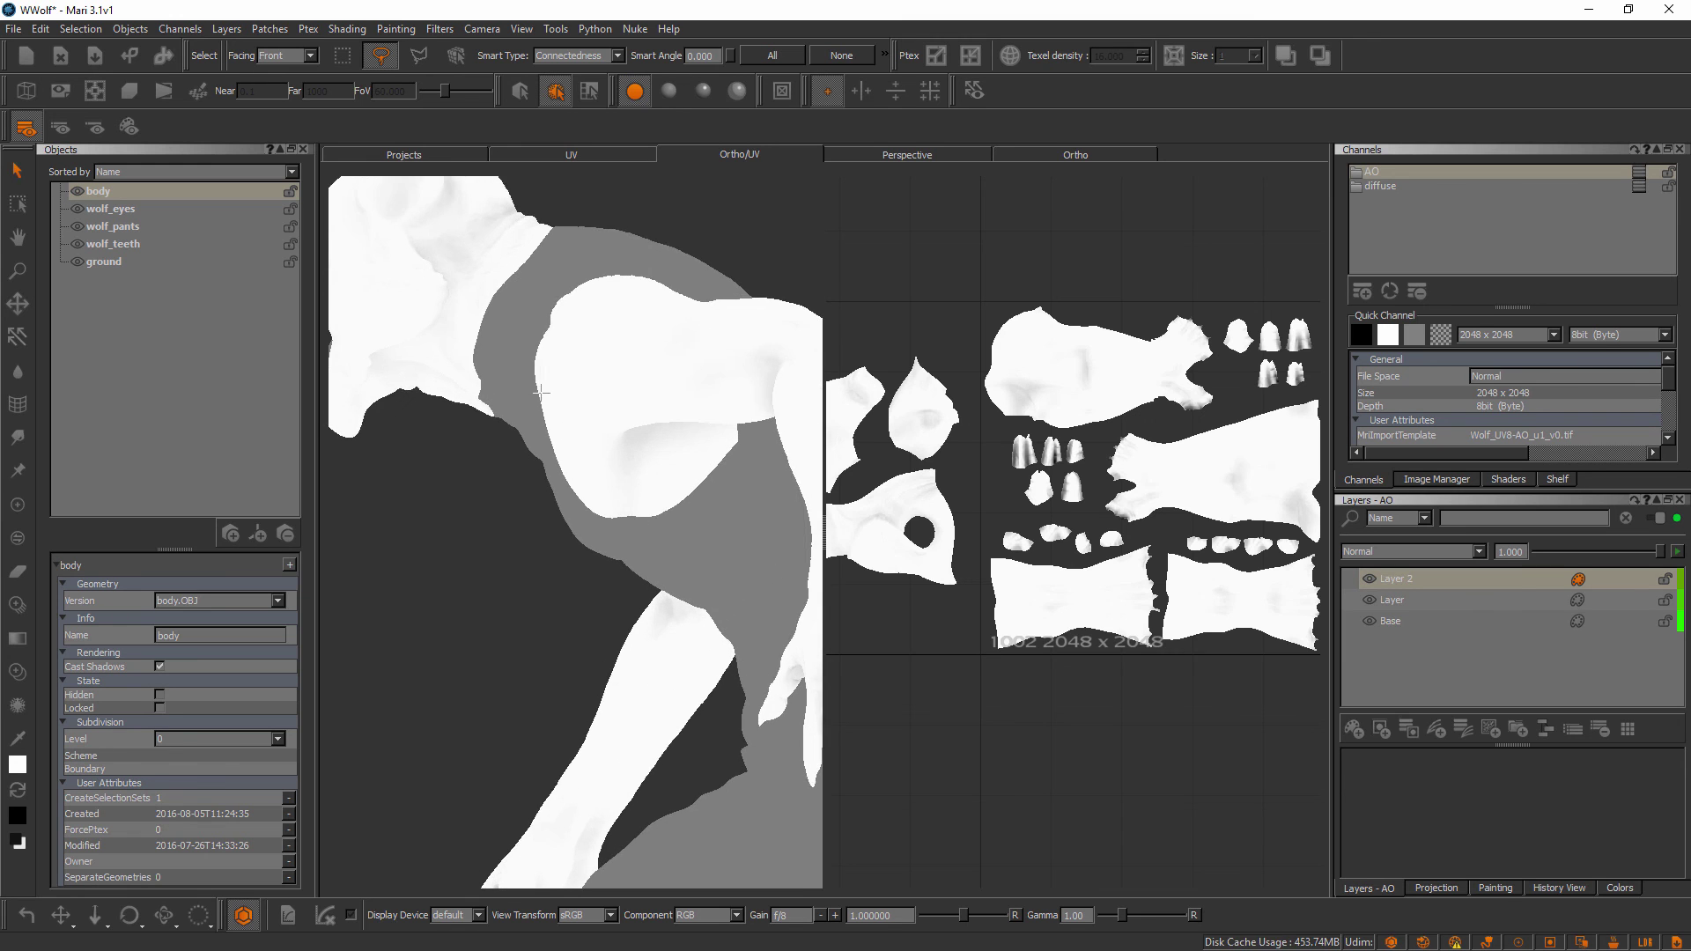
pyautogui.keyDown('alt'); pyautogui.moveTo(565, 435); pyautogui.dragTo(594, 464, button='middle'); pyautogui.keyUp('alt')
pyautogui.scroll(-5, 642, 585)
pyautogui.keyDown('alt'); pyautogui.moveTo(683, 555); pyautogui.dragTo(670, 426); pyautogui.keyUp('alt')
pyautogui.scroll(-5, 652, 528)
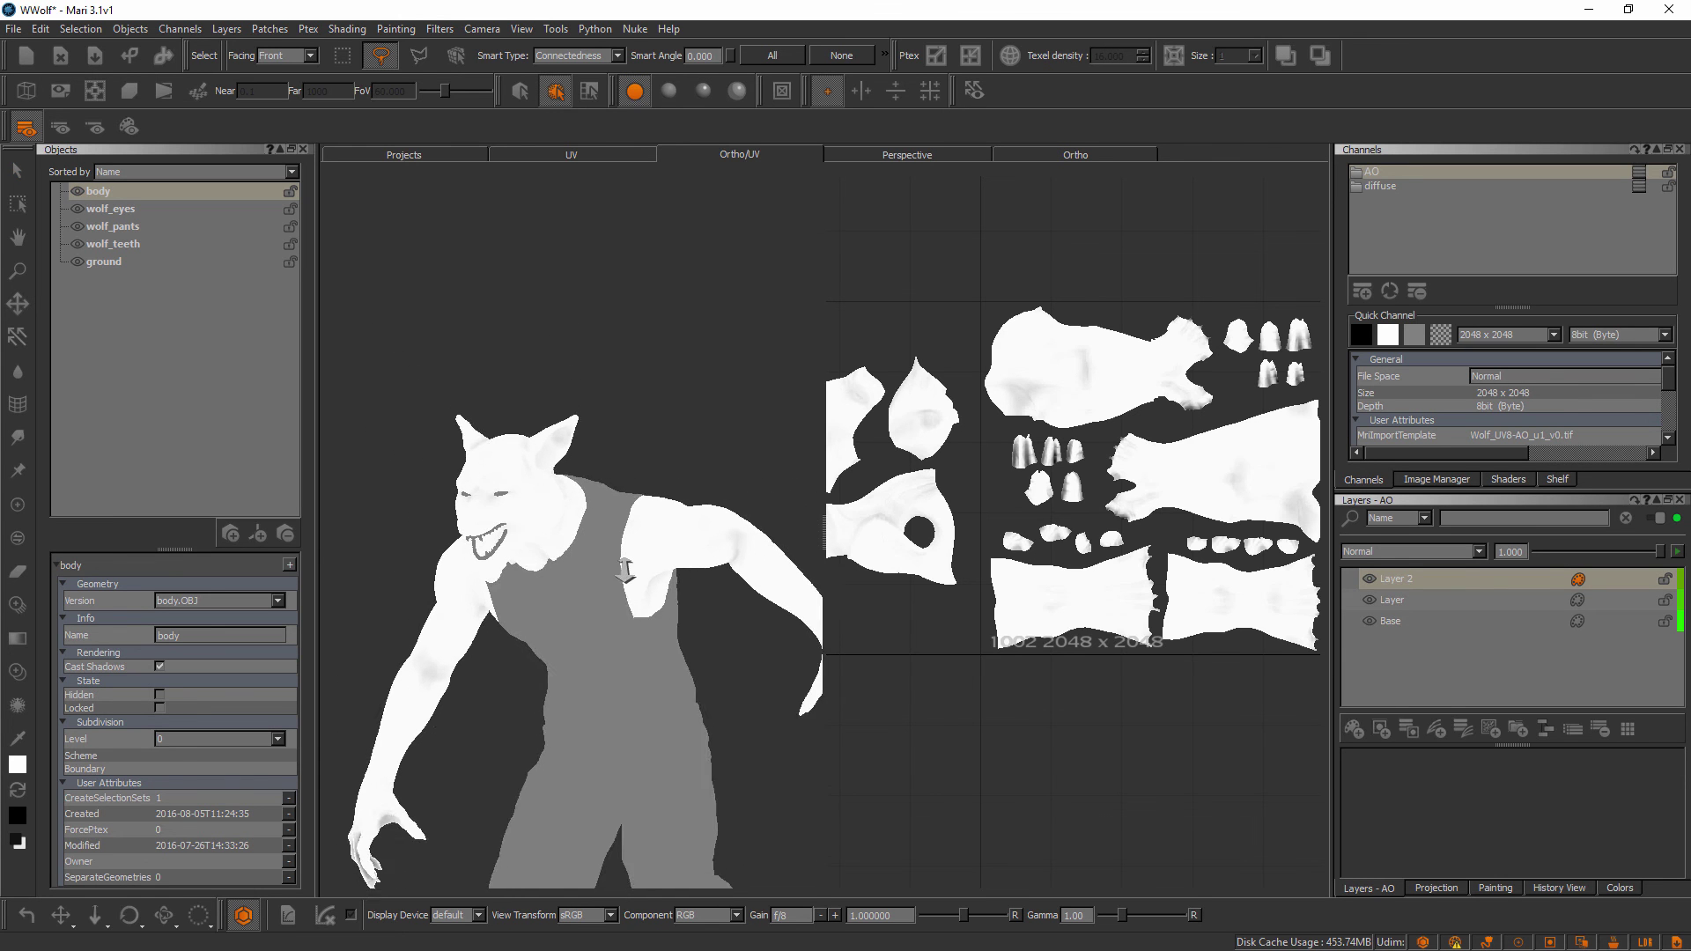
pyautogui.keyDown('alt'); pyautogui.moveTo(642, 586); pyautogui.dragTo(623, 533, button='middle'); pyautogui.keyUp('alt')
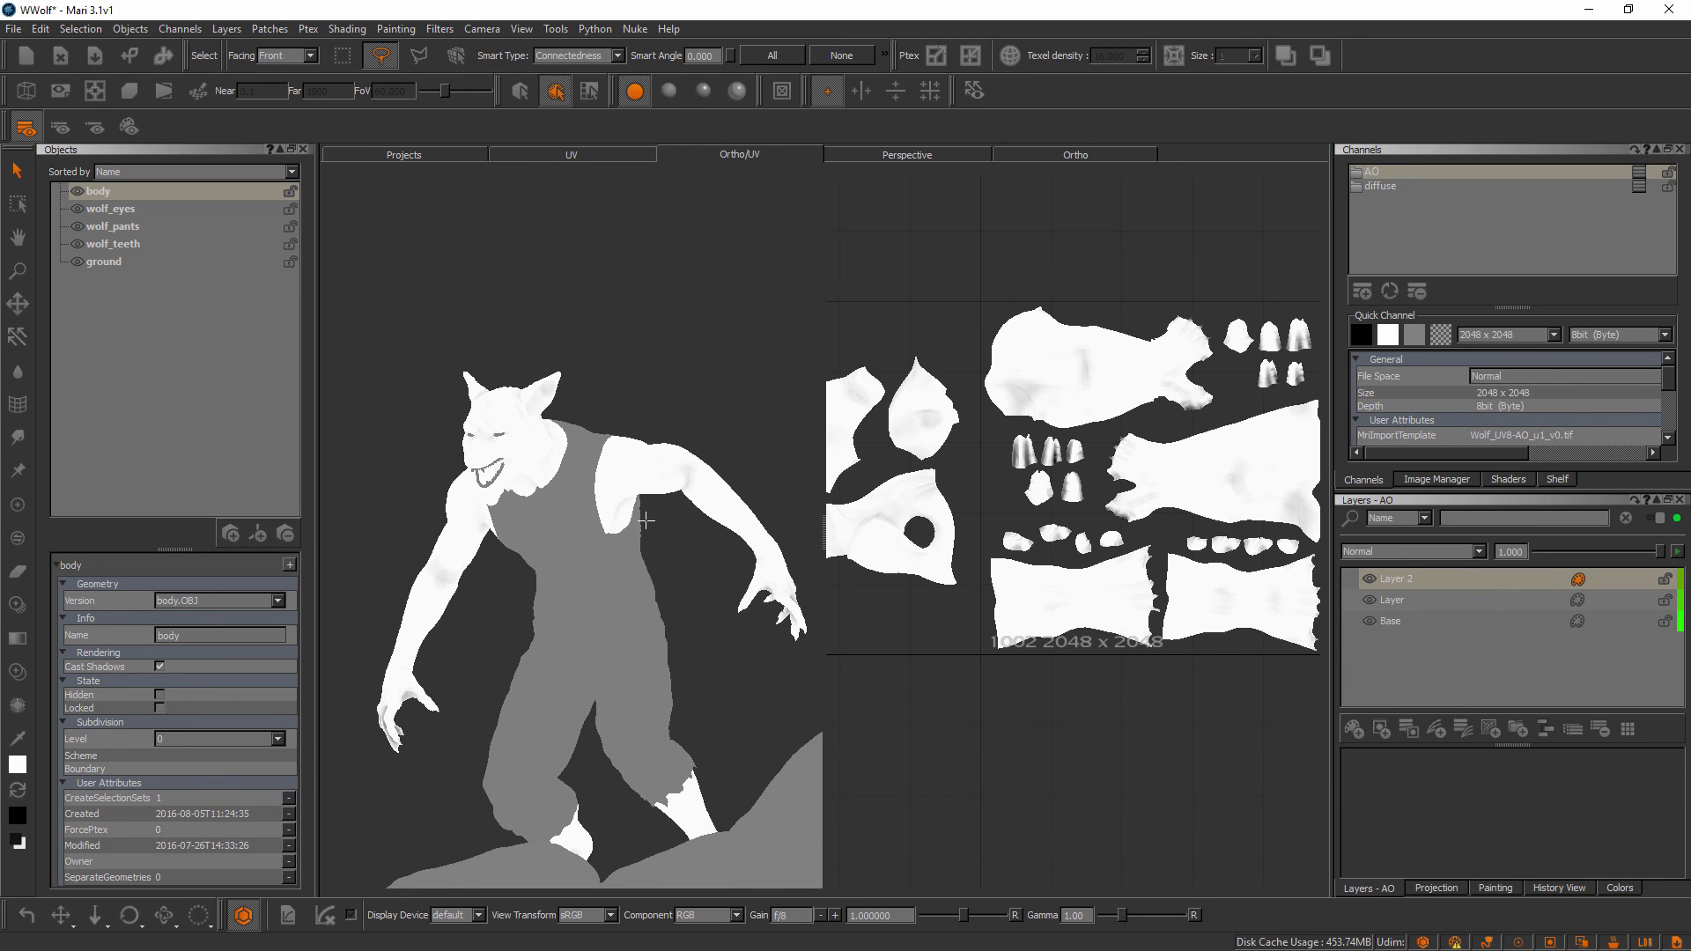